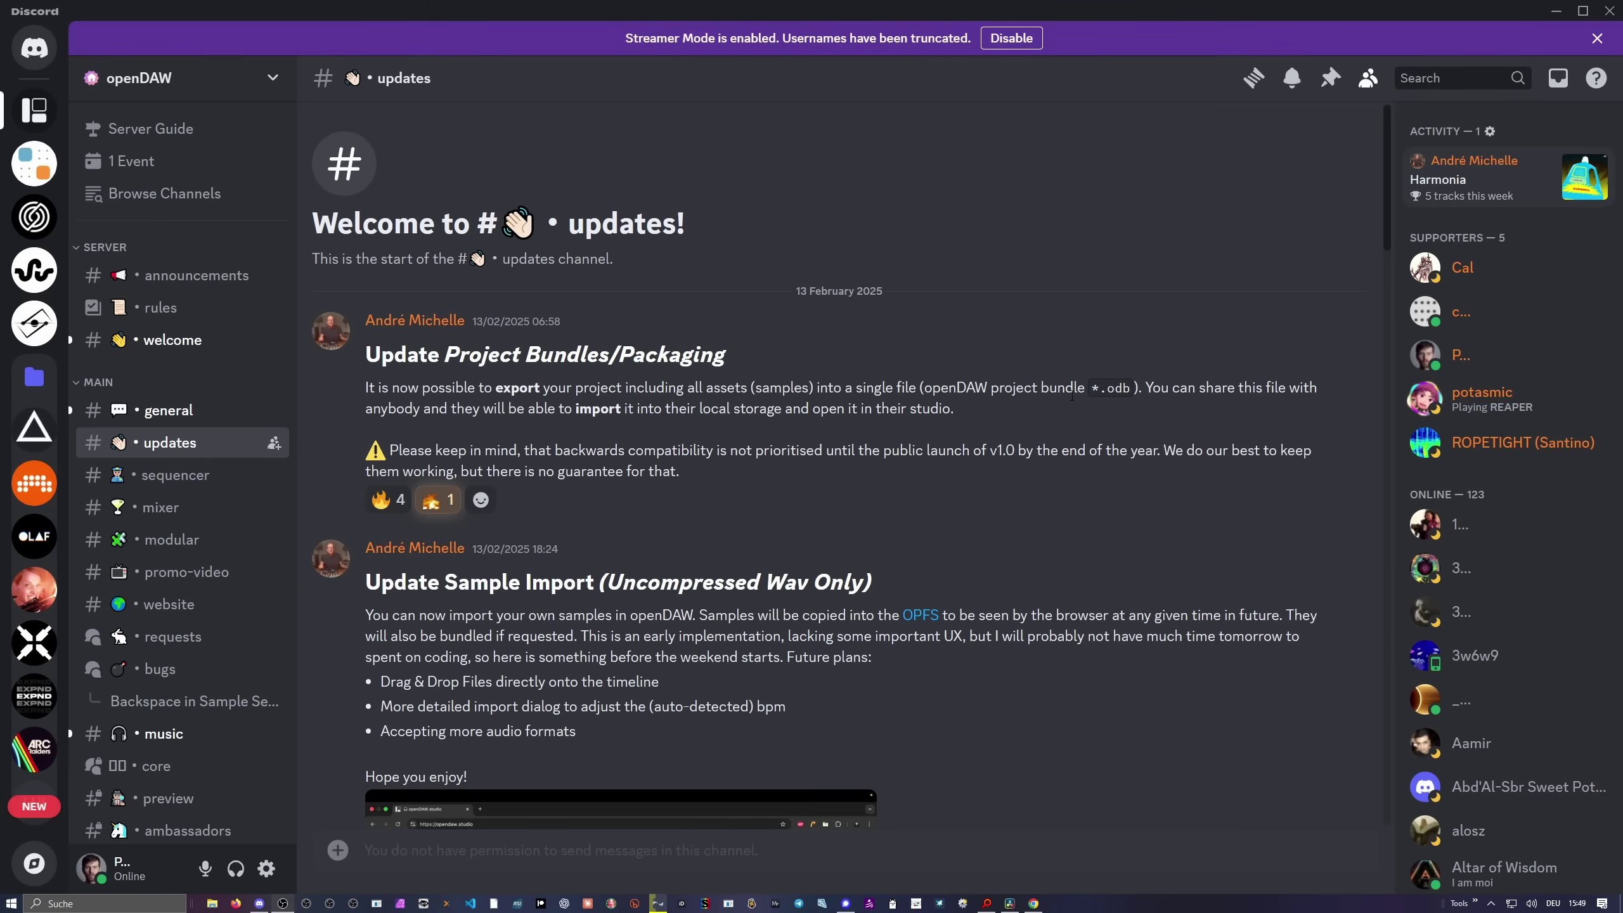
Step: Scroll #updates to the 'Update Now With Automation Clips' post and play its 0:35 demo video
scroll(653, 354, "down", 5)
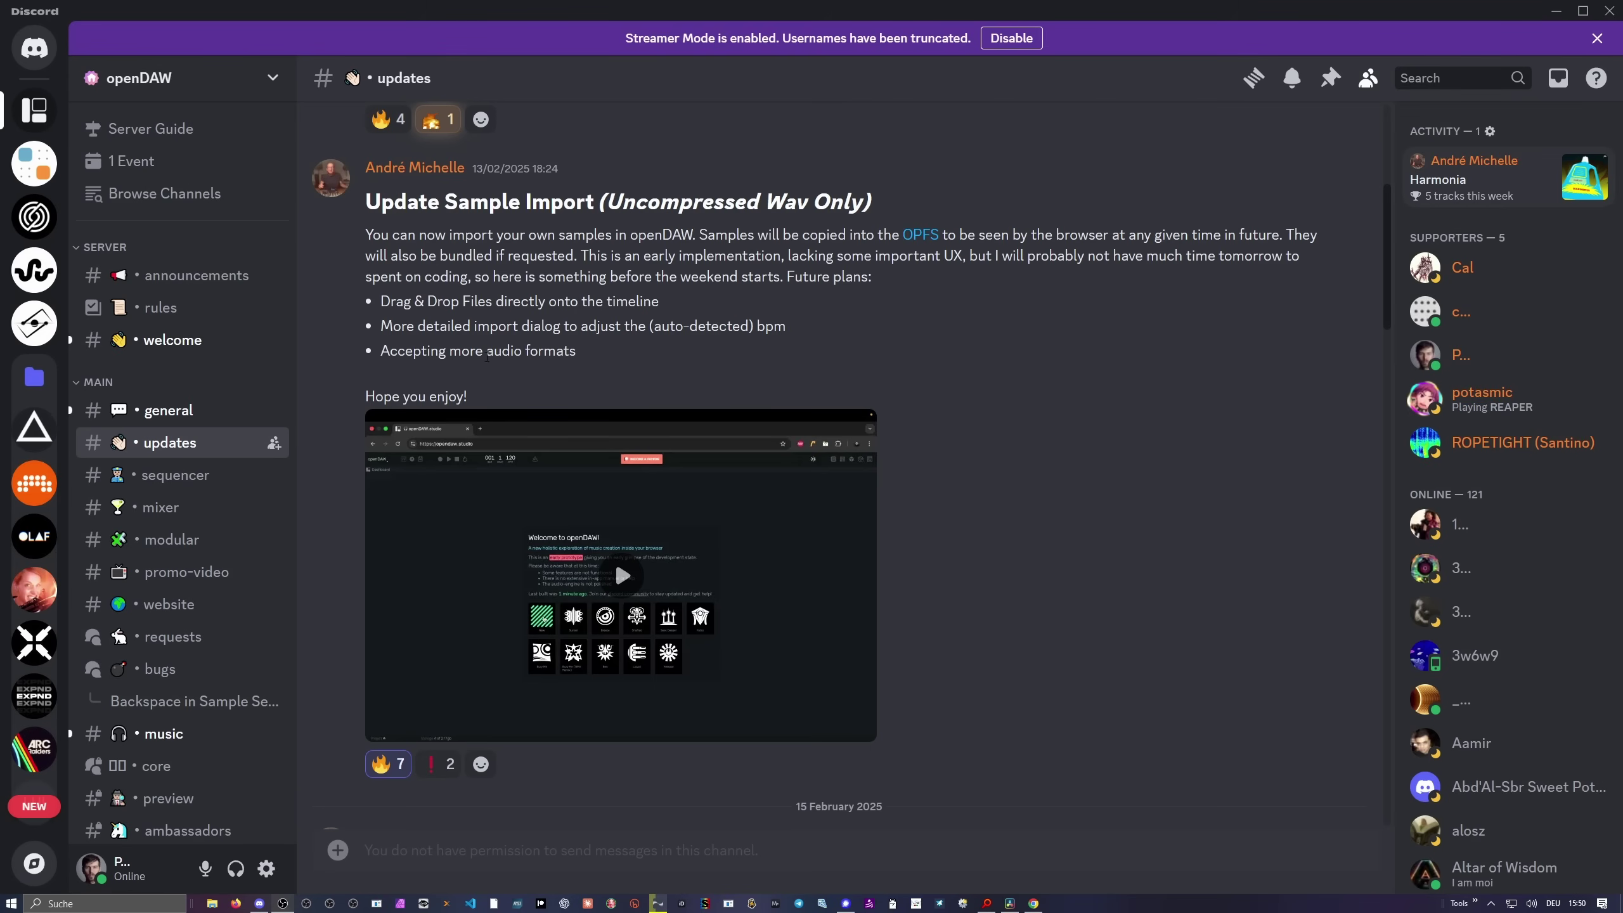
scroll(598, 357, "down", 8)
scroll(598, 358, "down", 3)
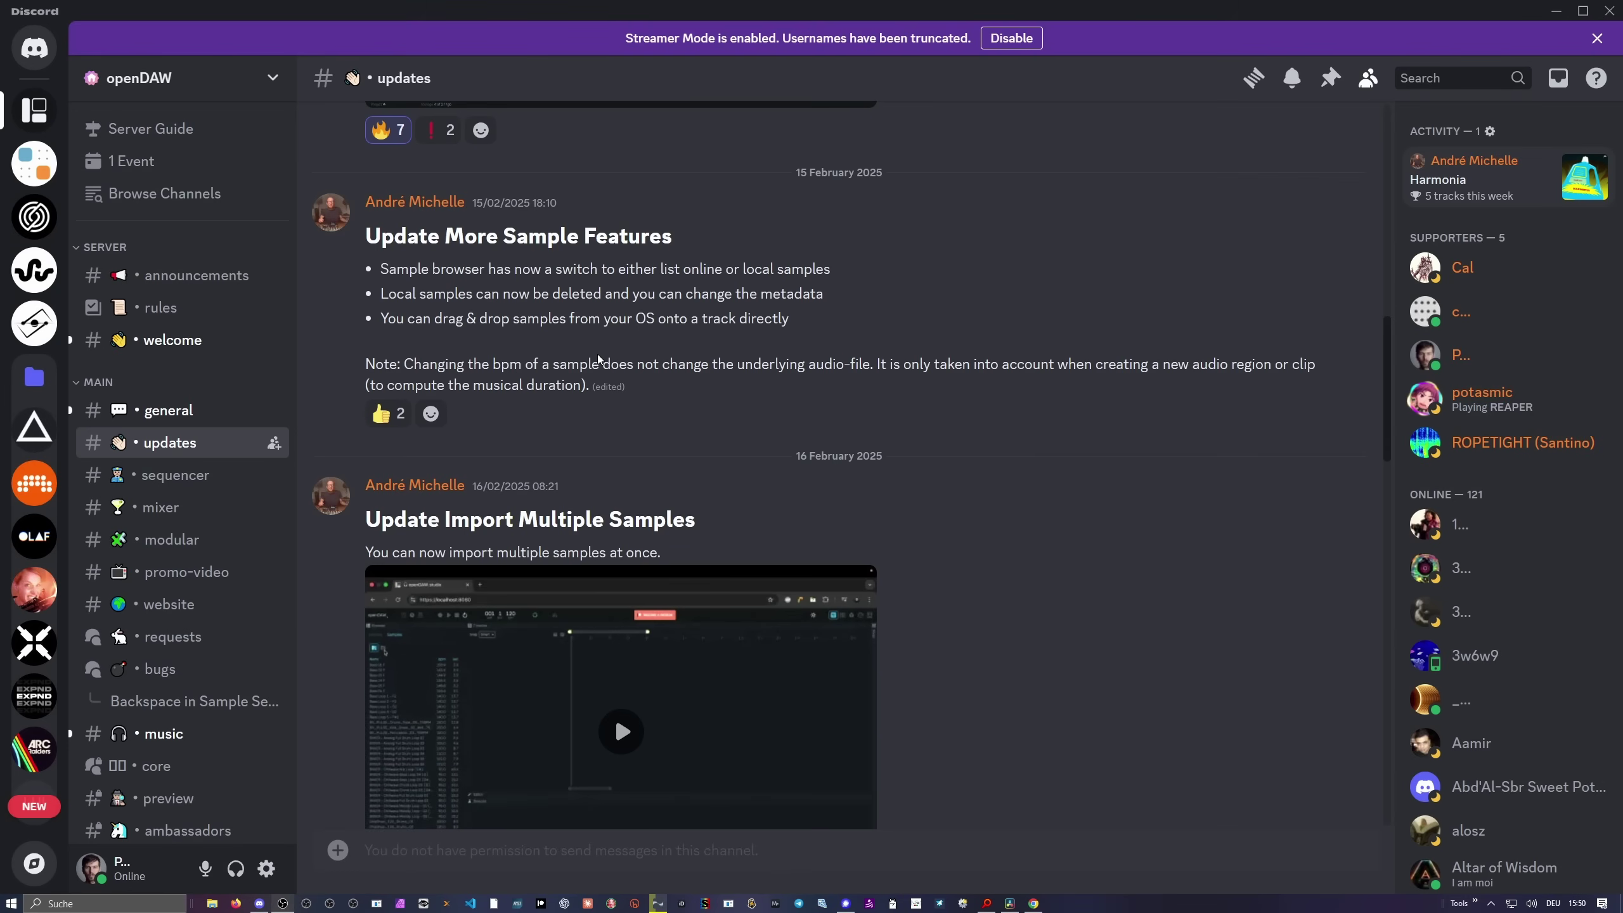
scroll(597, 353, "up", 1)
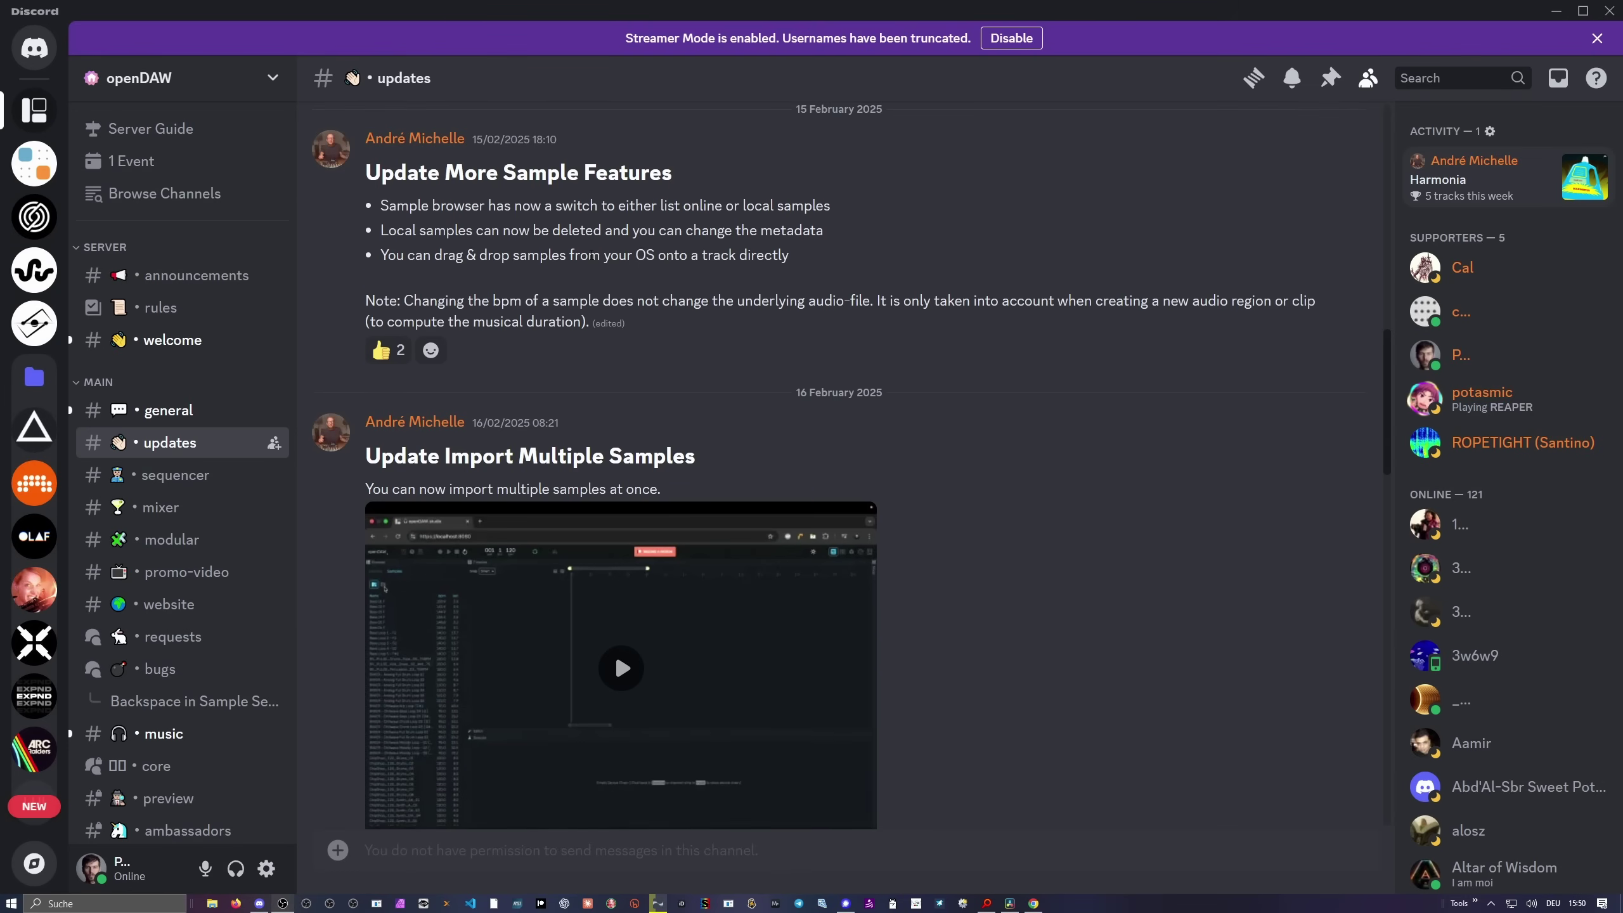
scroll(555, 246, "down", 3)
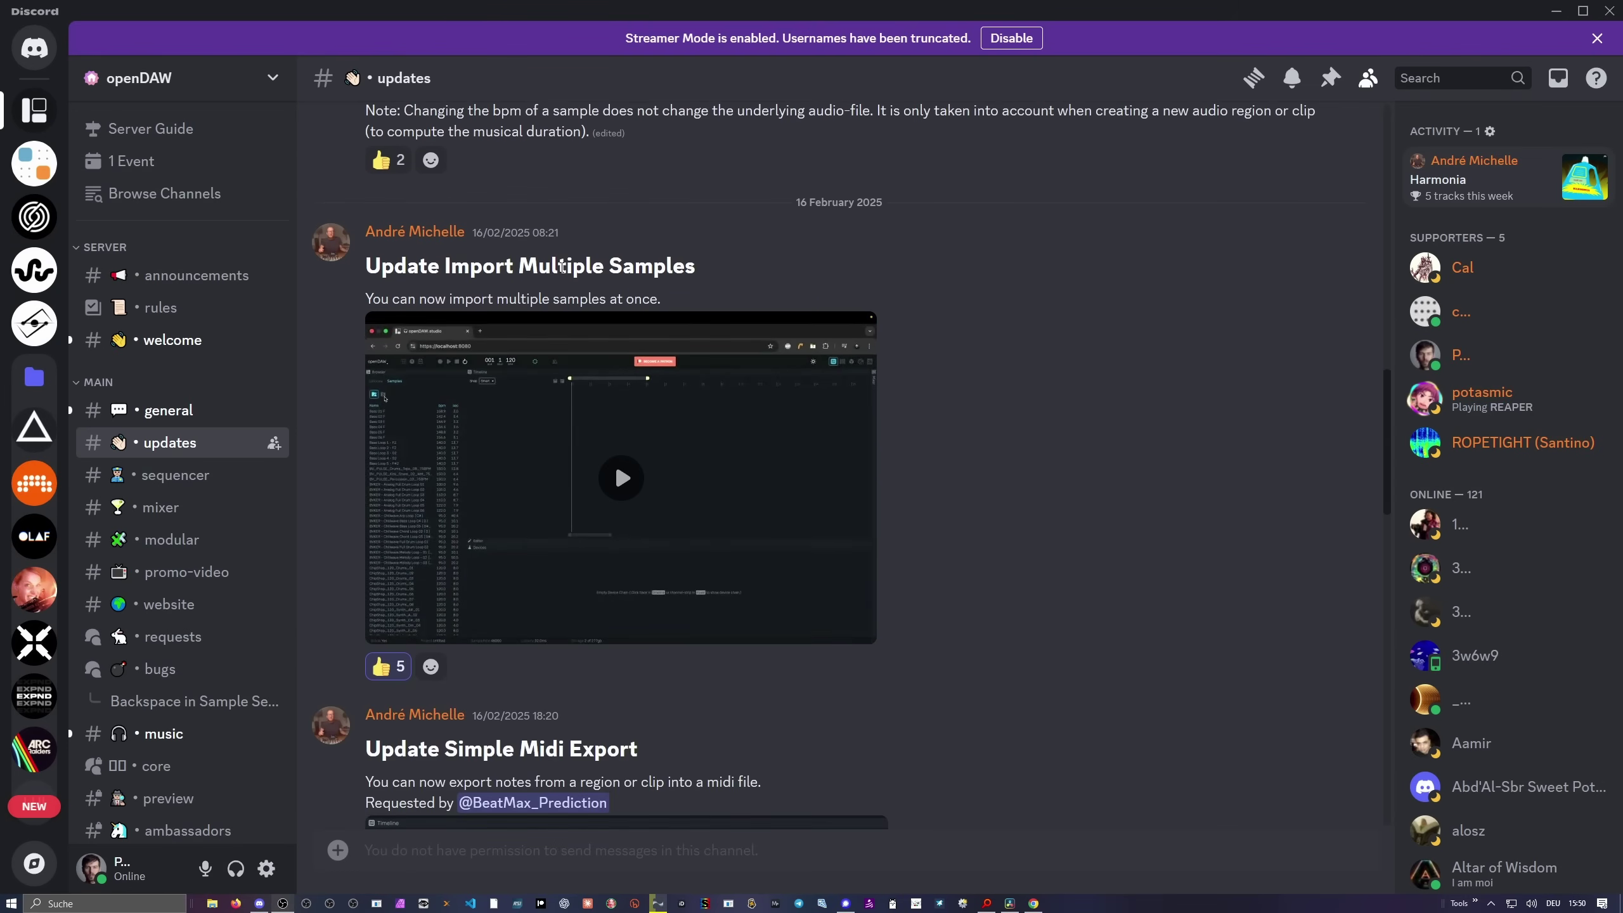
scroll(619, 275, "down", 8)
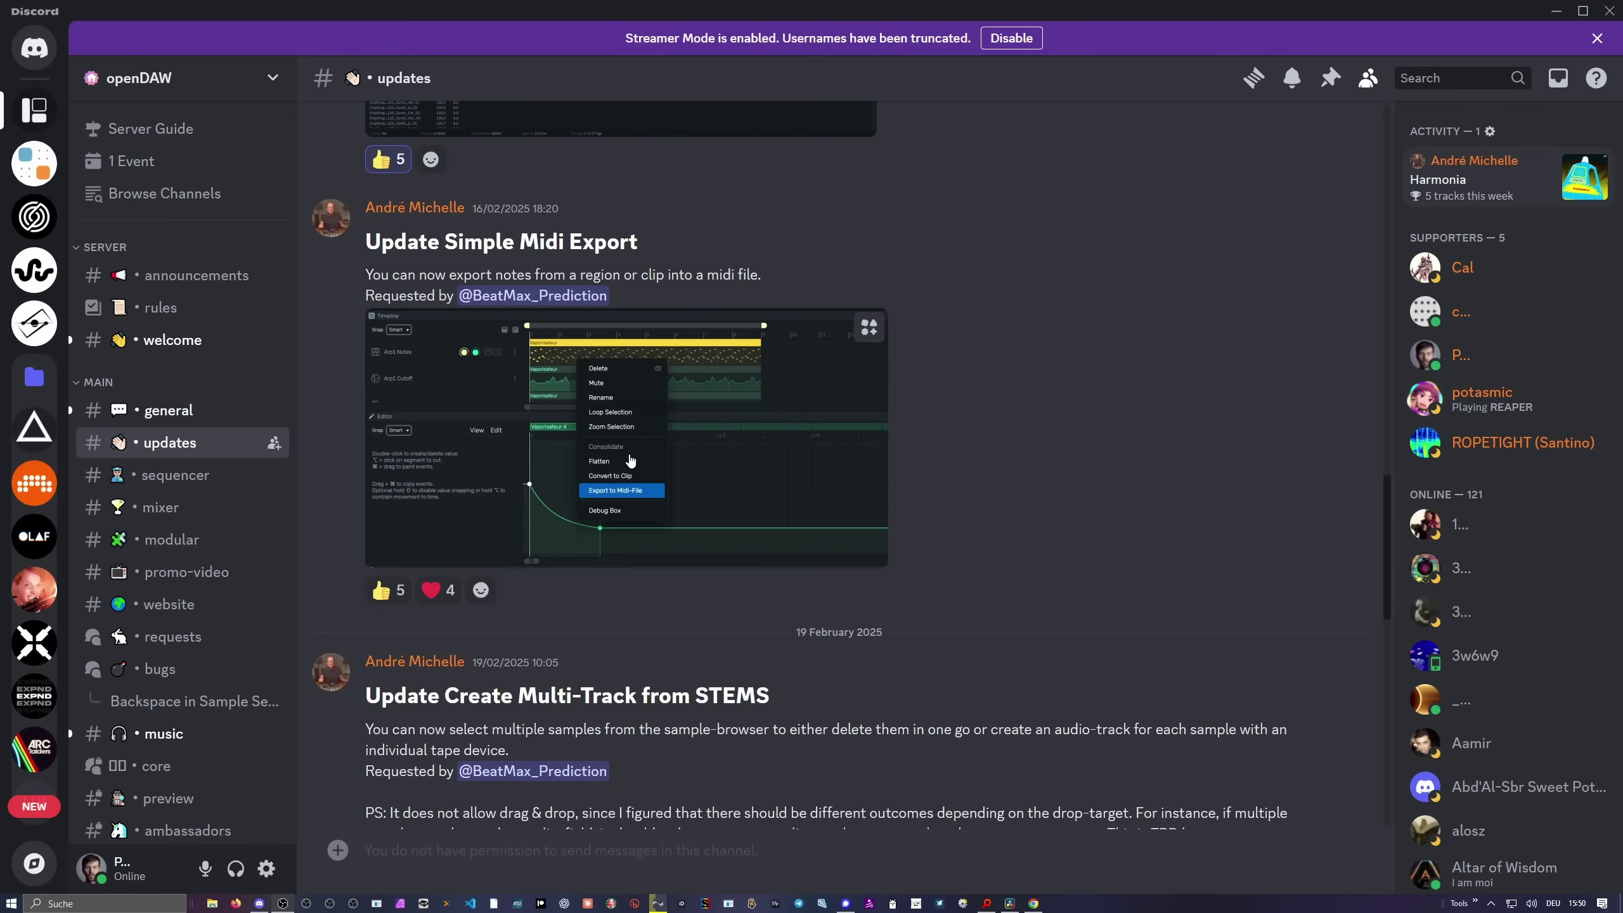
scroll(631, 461, "down", 8)
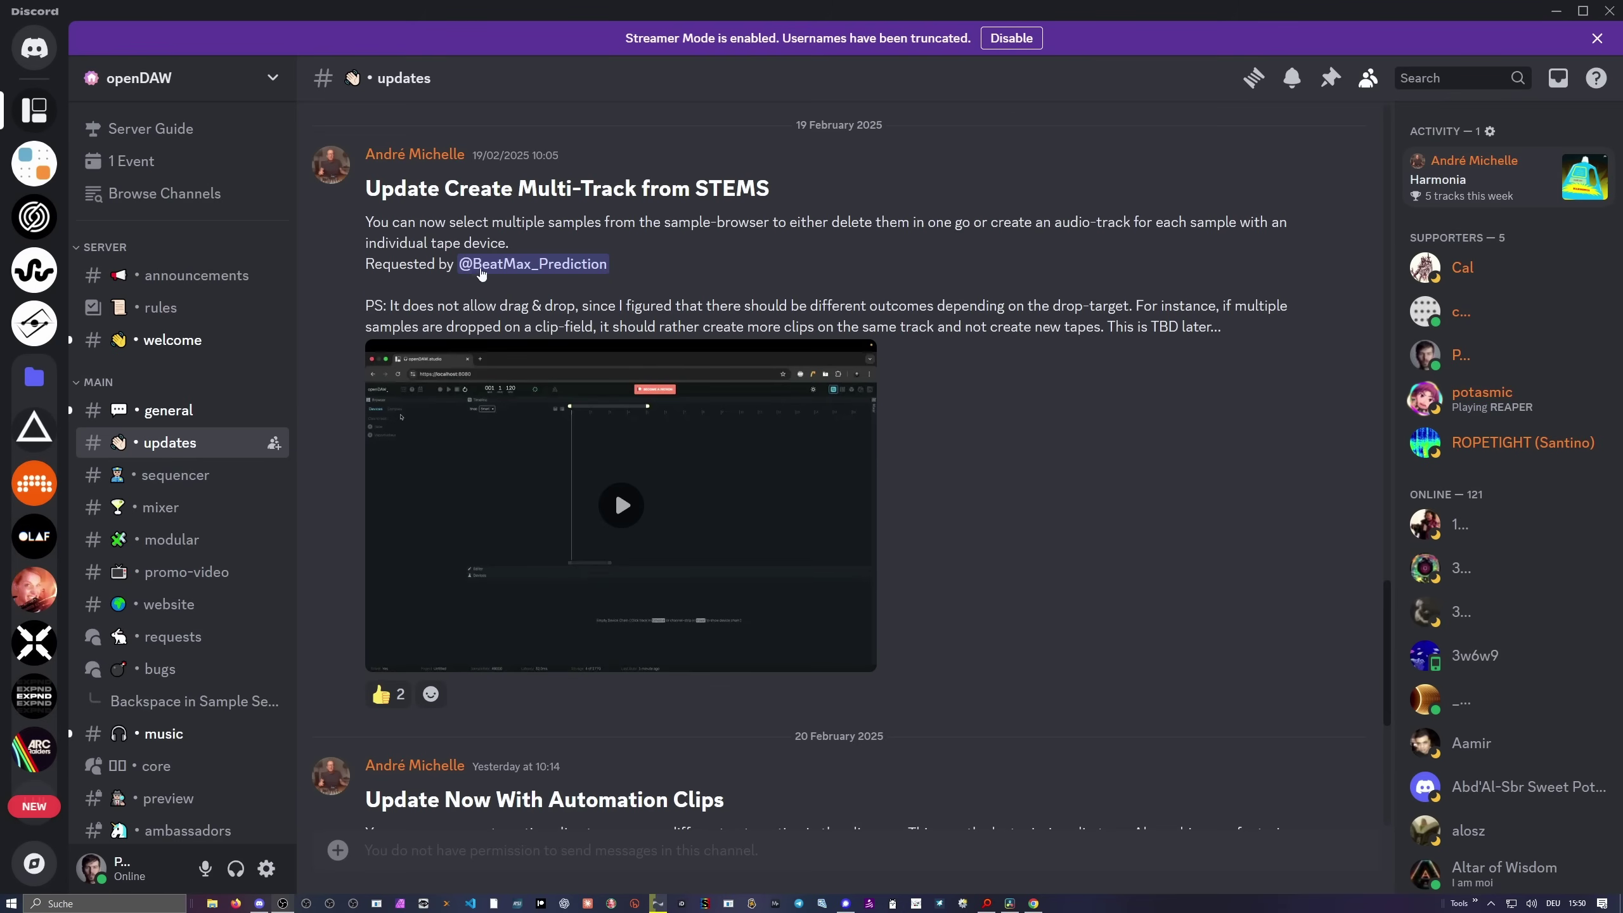
scroll(579, 292, "down", 7)
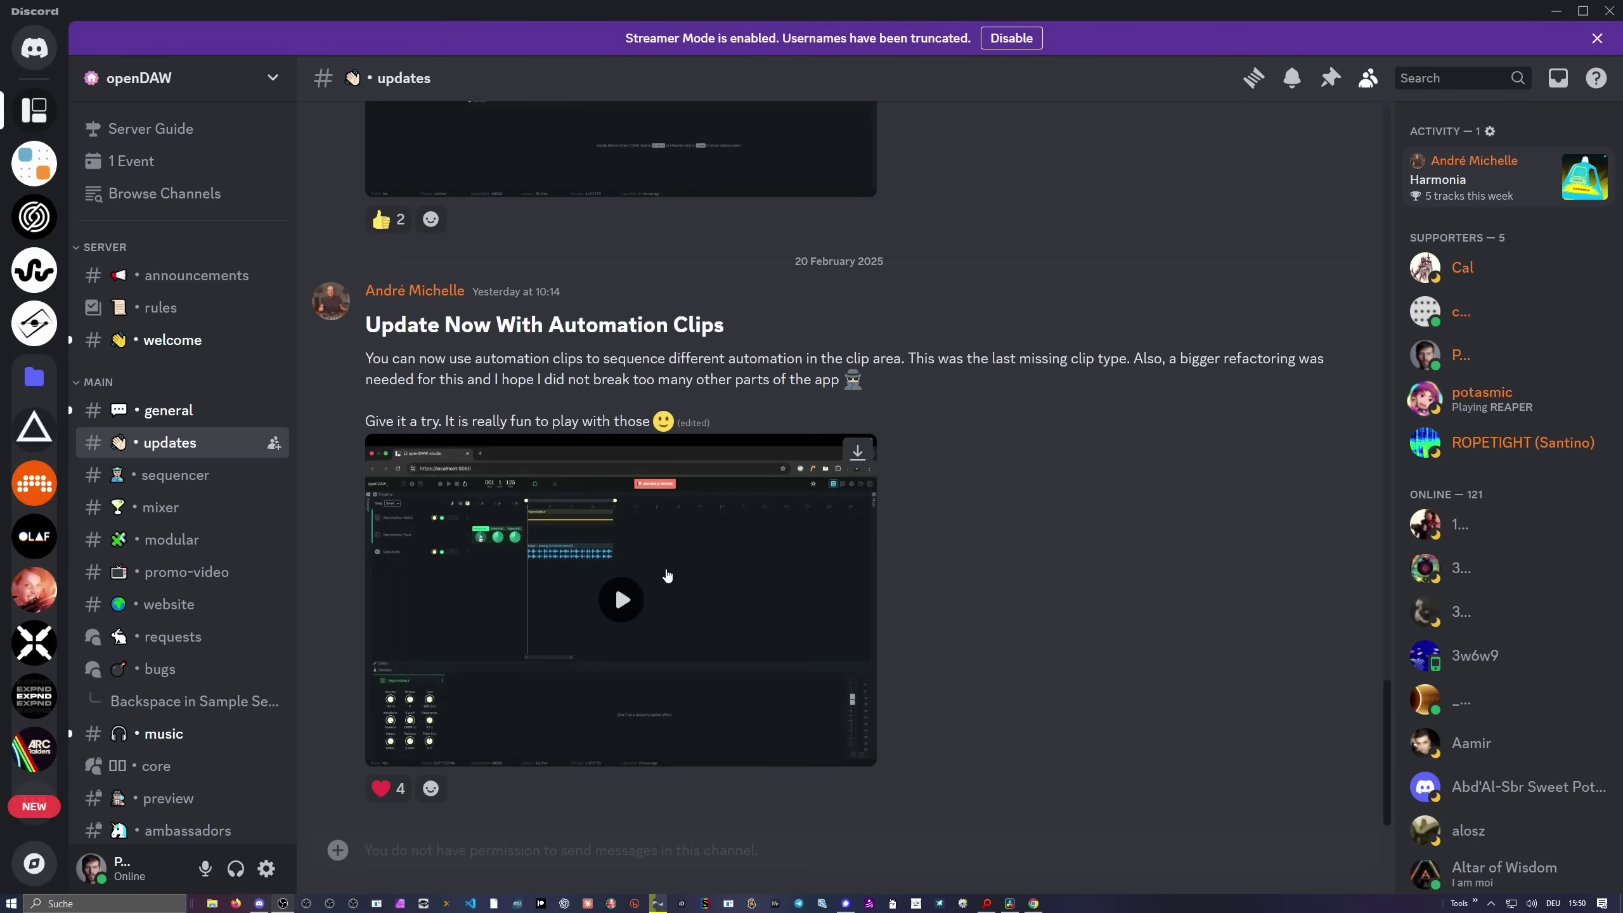
left_click(613, 600)
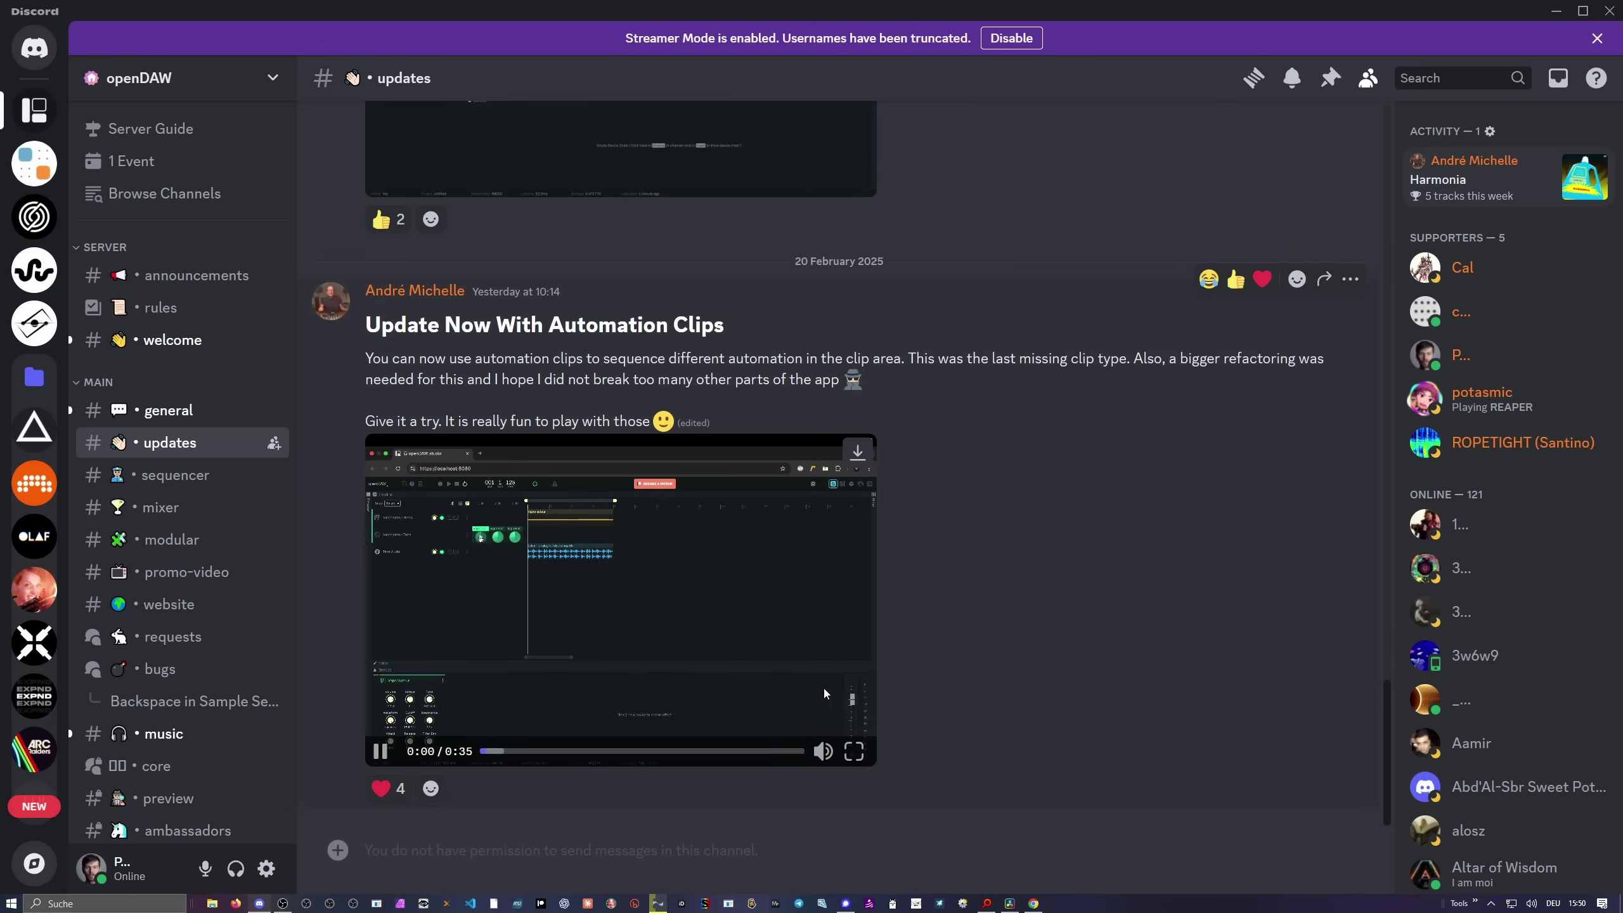
Step: Watch the automation clips demo fullscreen, pause it at 0:13, and exit fullscreen
left_click(855, 751)
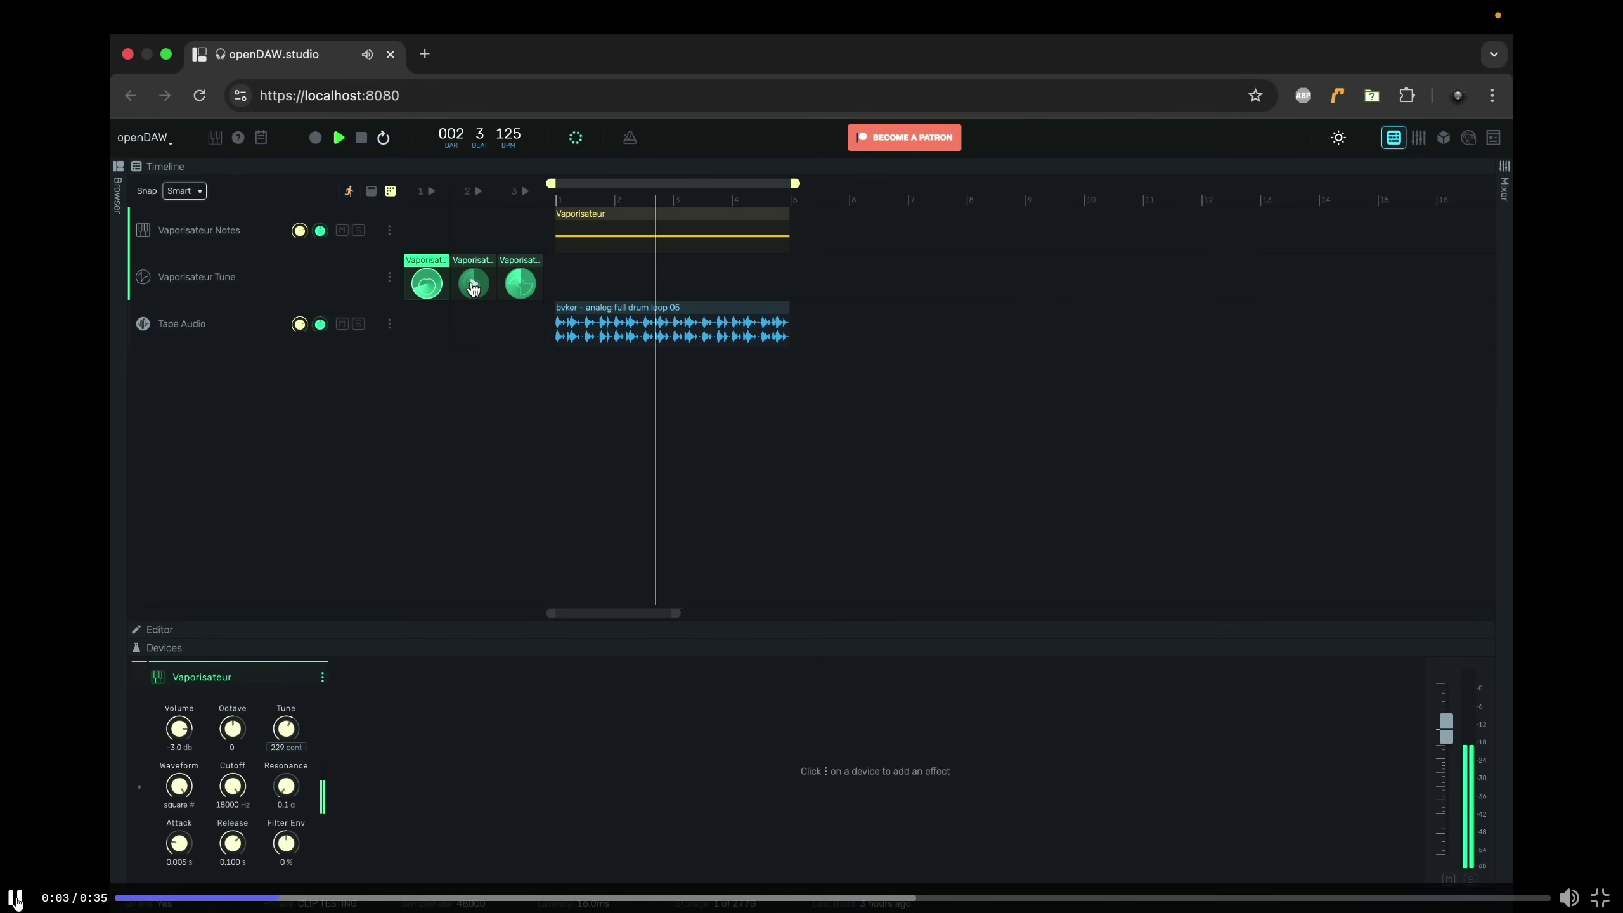
left_click(425, 308)
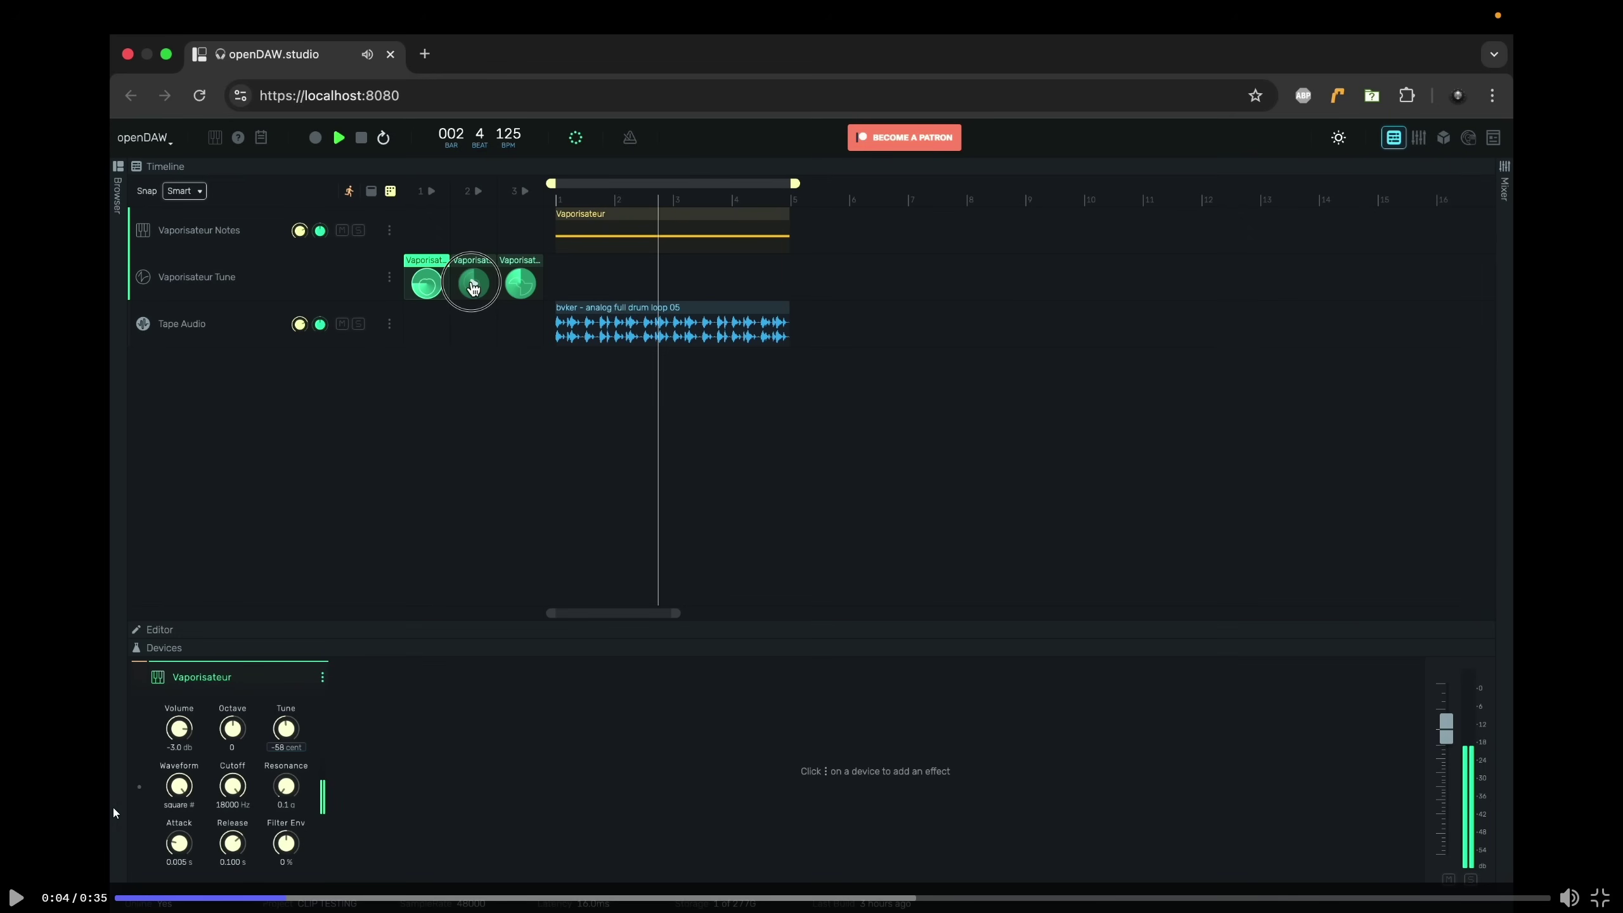
left_click(16, 898)
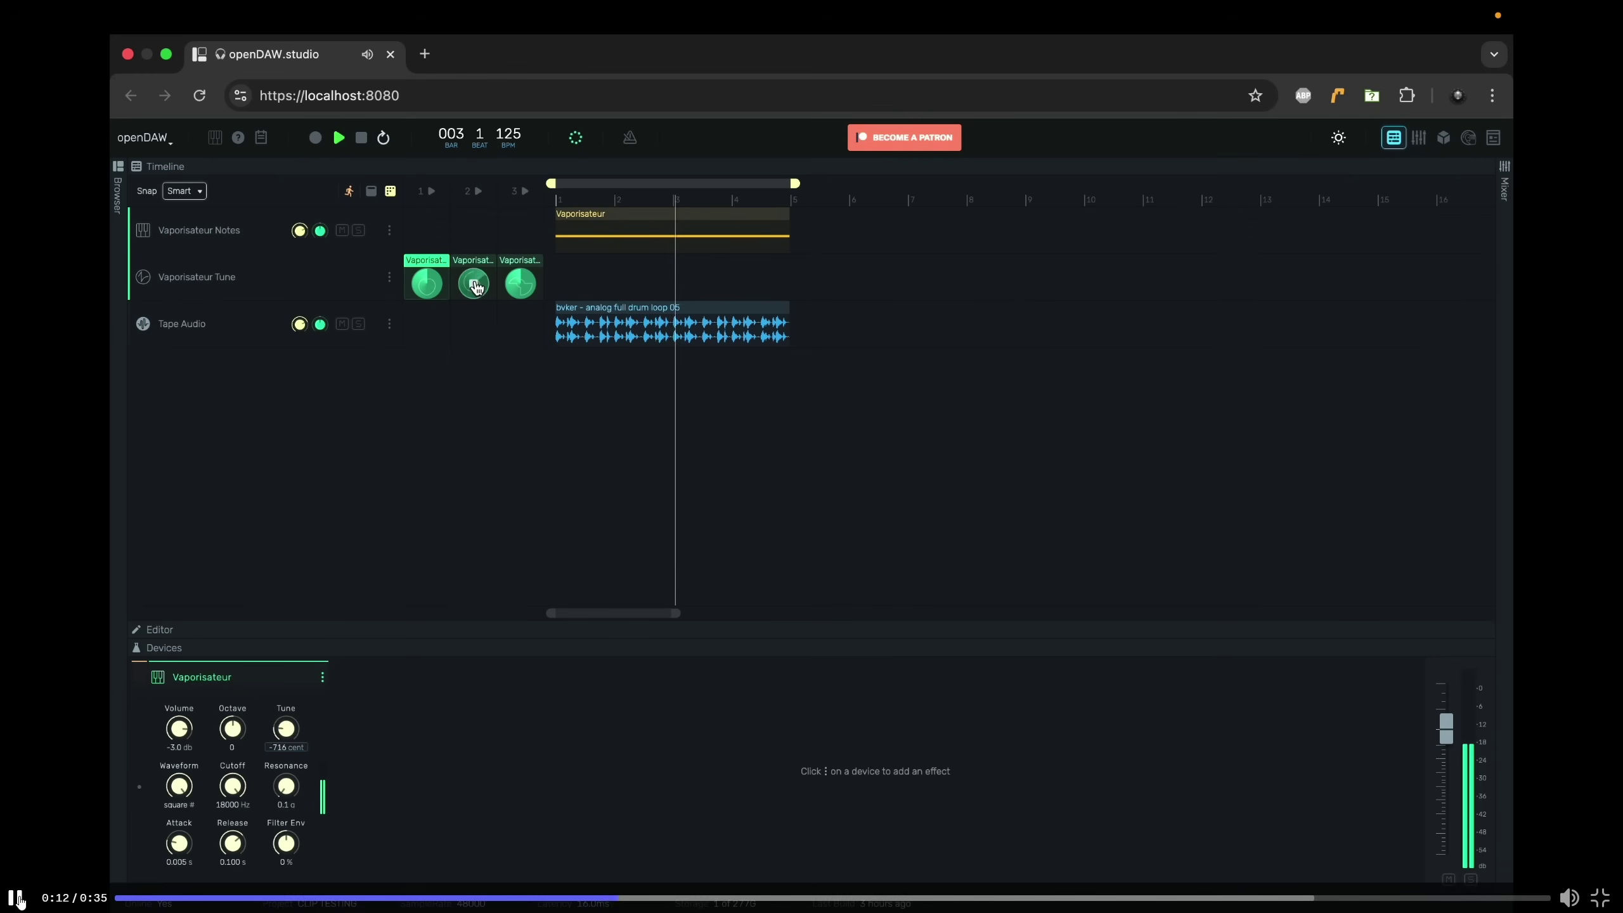
left_click(193, 879)
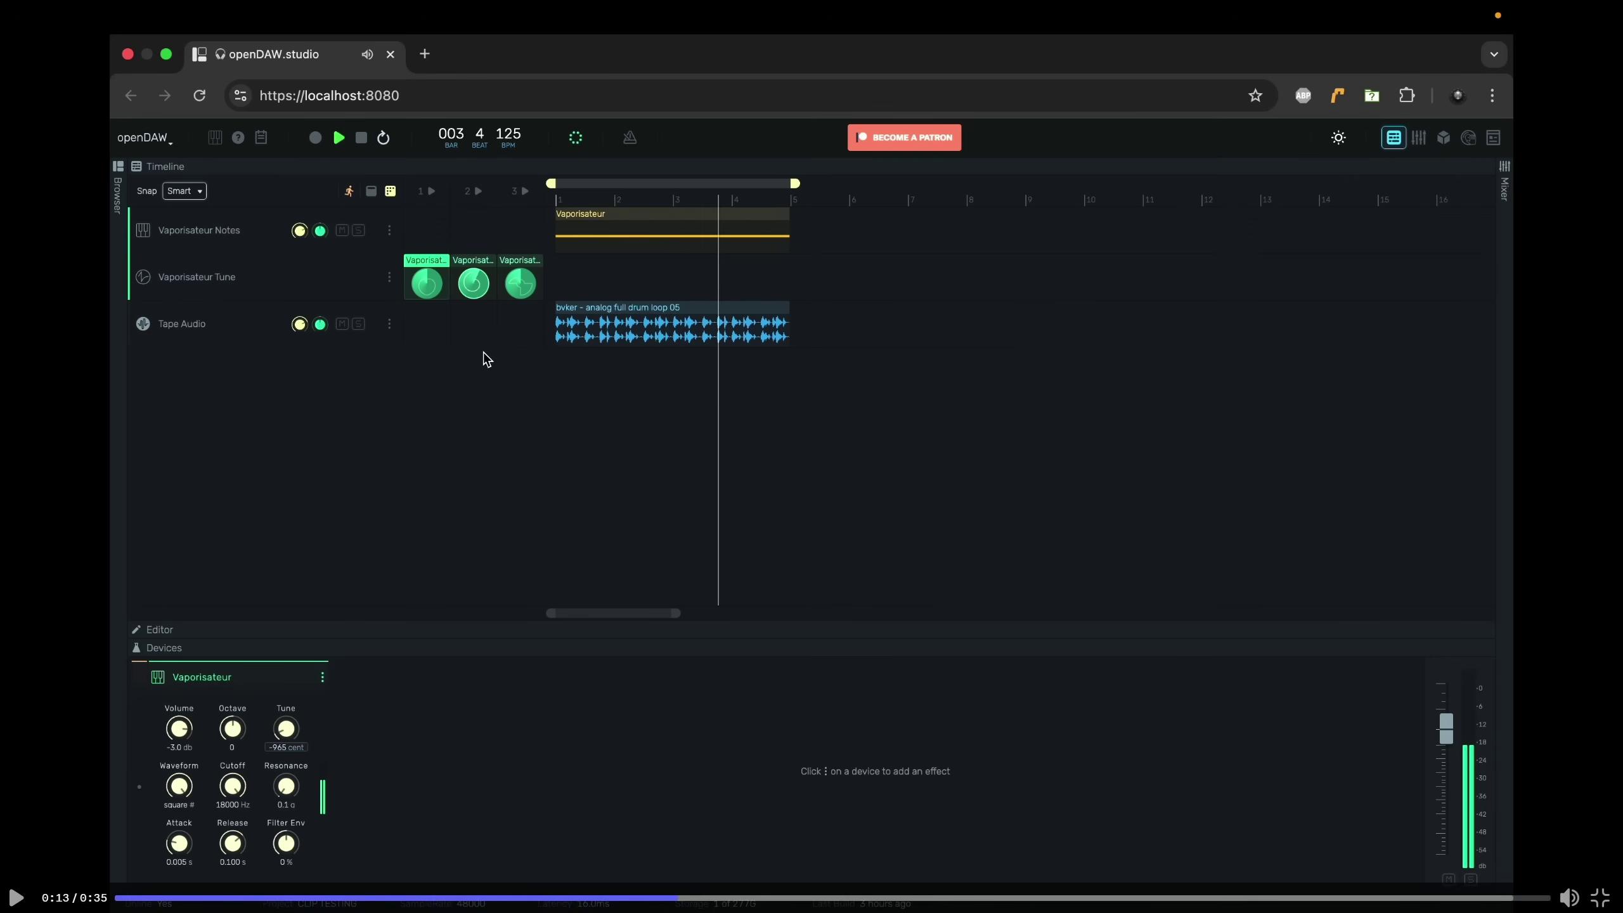
key("Escape")
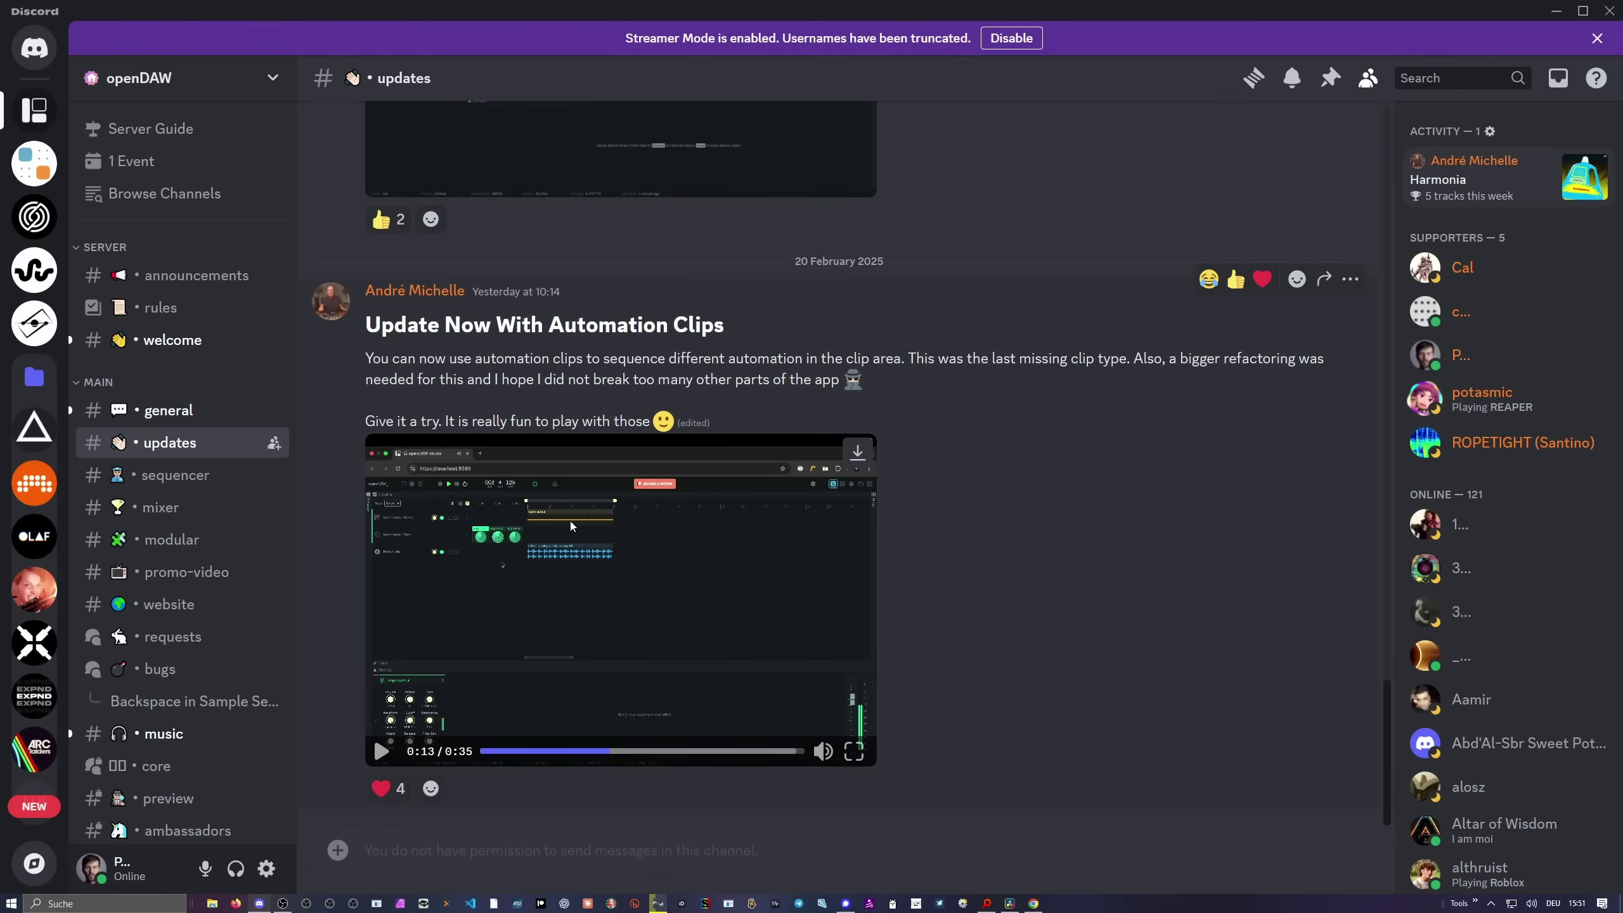
Step: Load the openDAW web app at opendaw.studio in a maximized Chrome window
left_click(1033, 902)
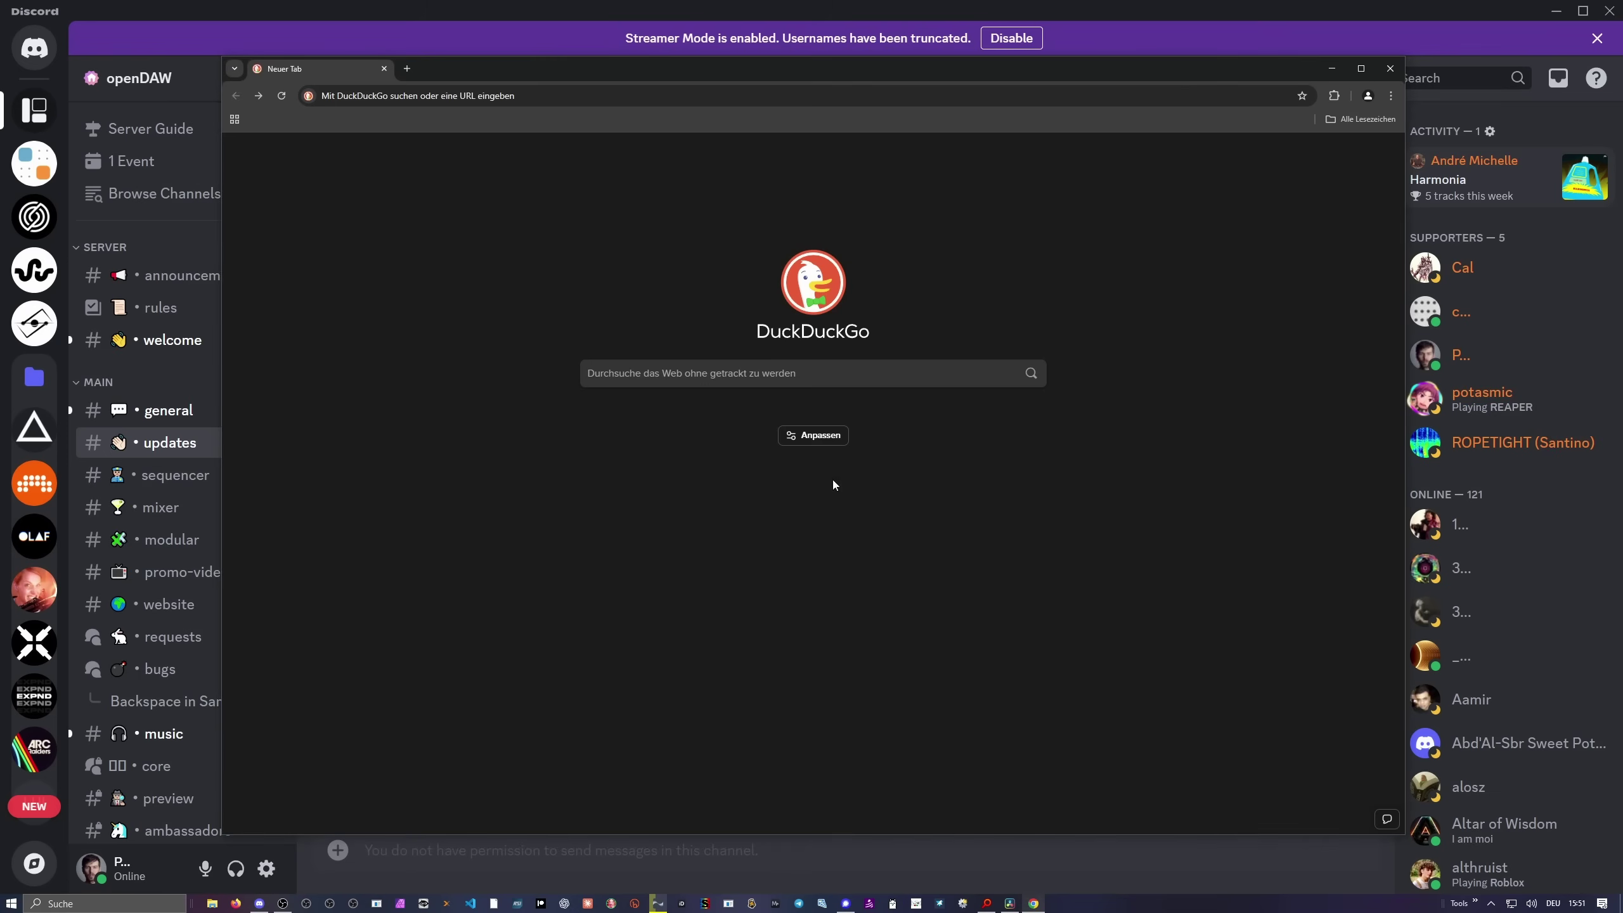
type("opendaw.studio")
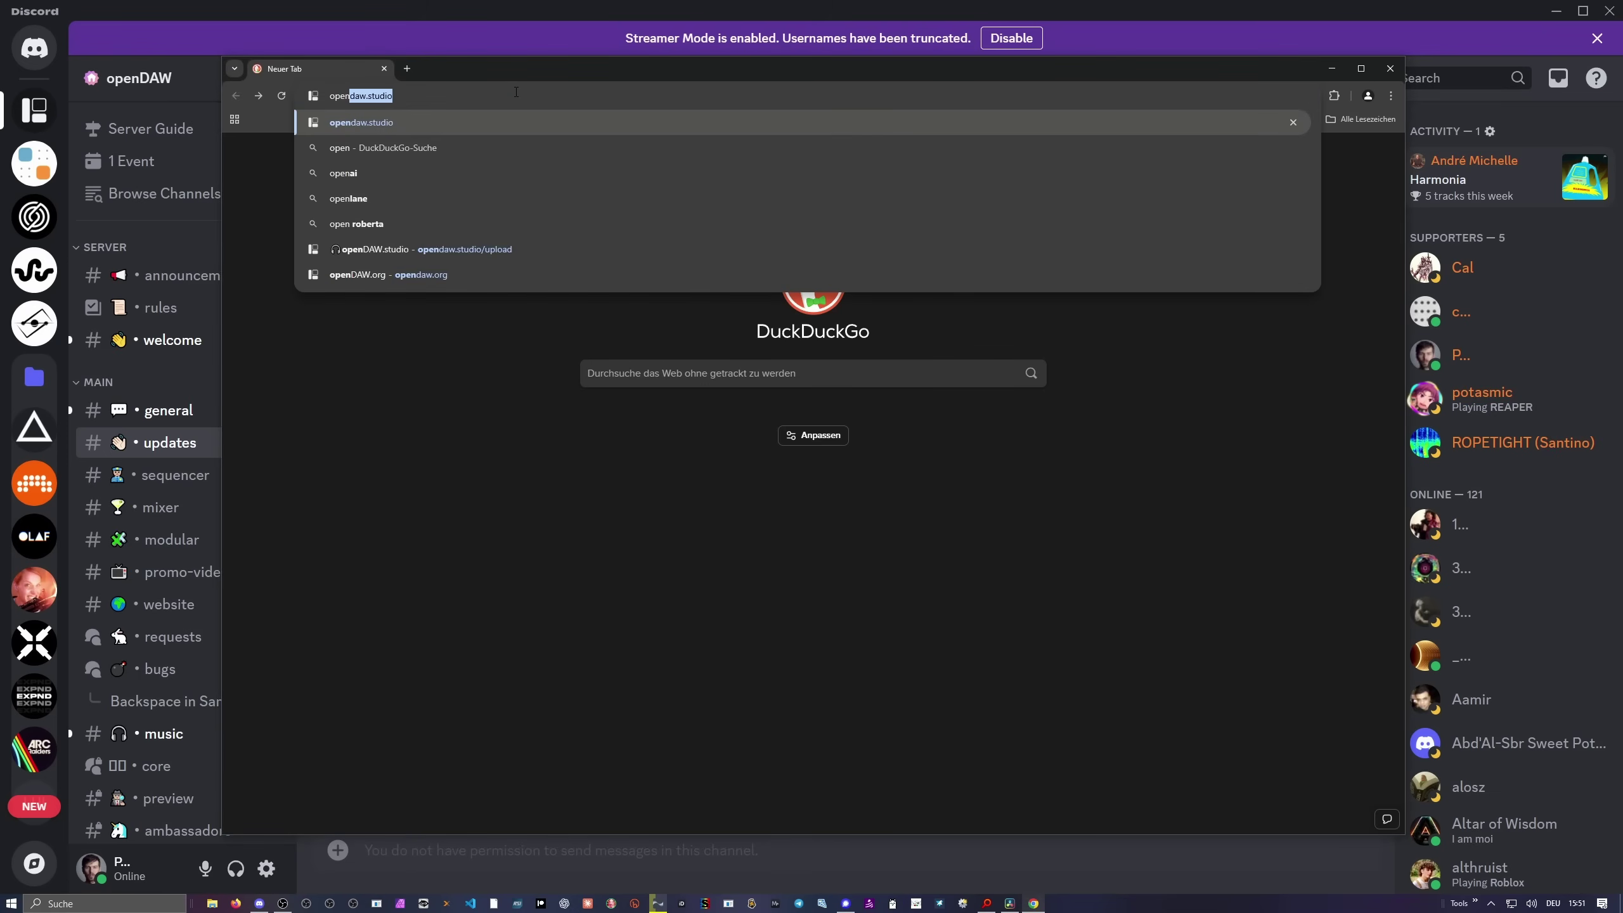
key("Return")
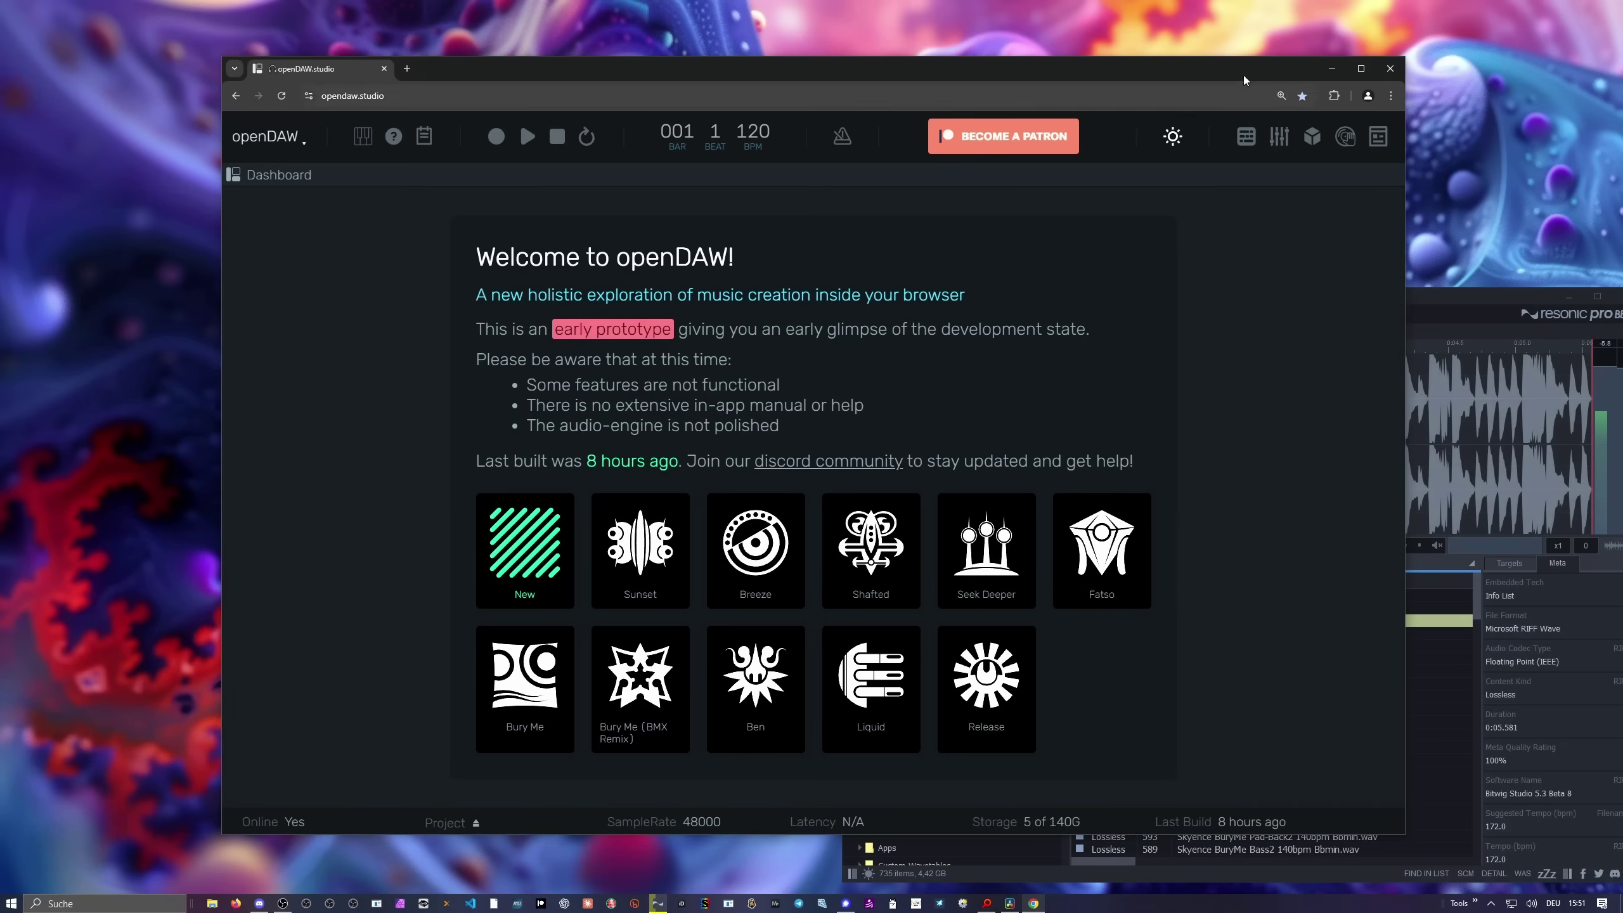
left_click(1360, 68)
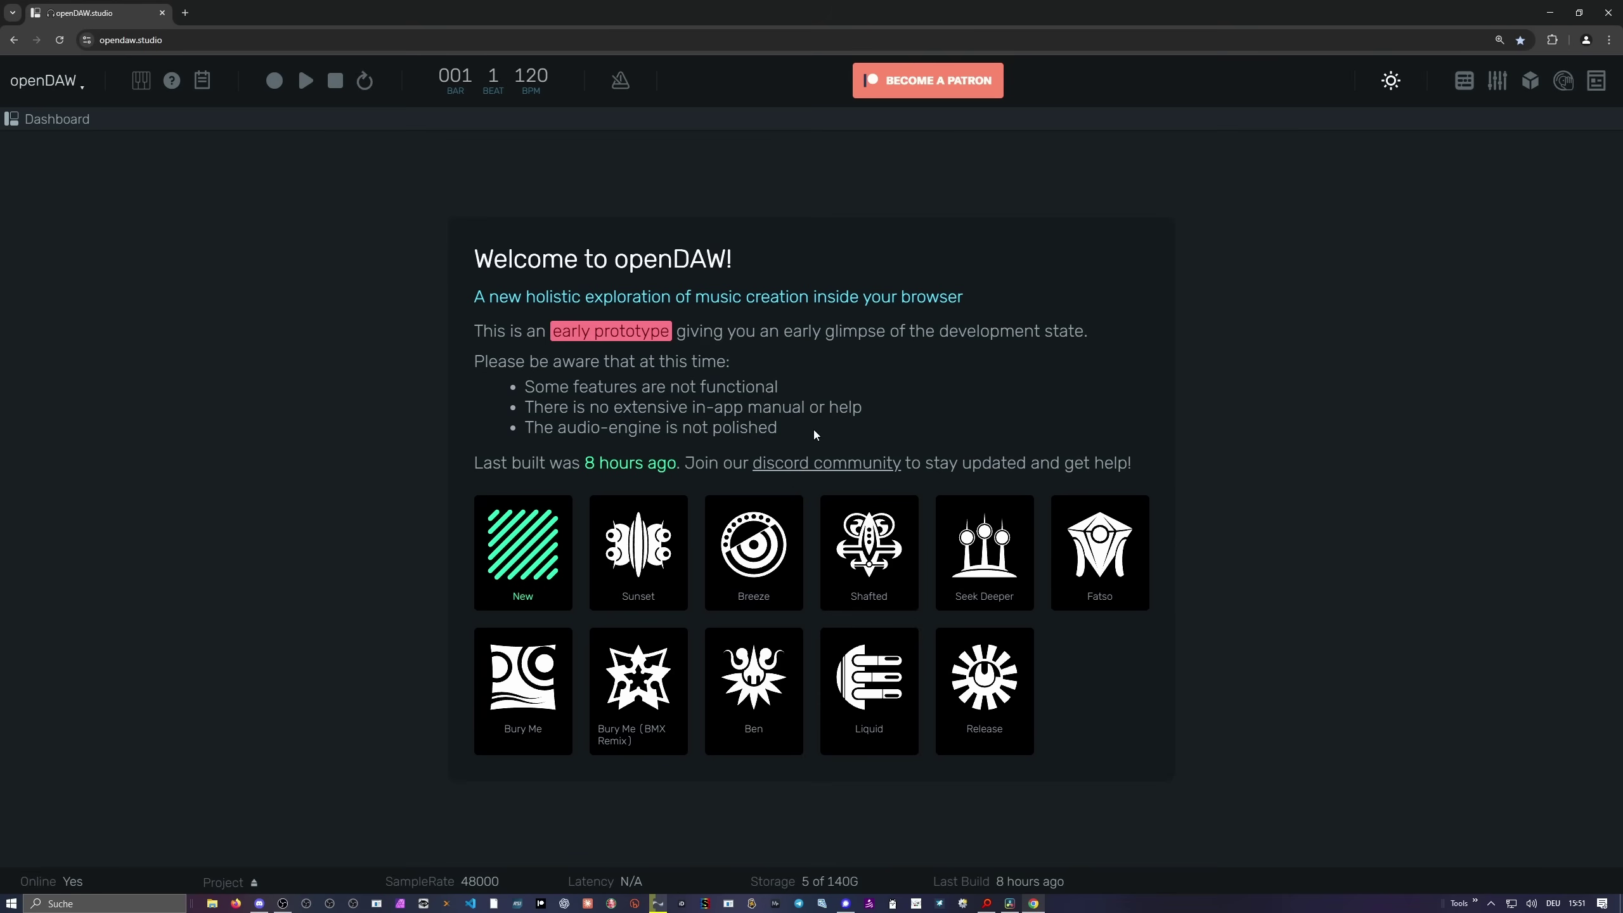
Step: Start a new empty project and list only the locally stored samples in the Samples browser
left_click(511, 537)
left_click(102, 153)
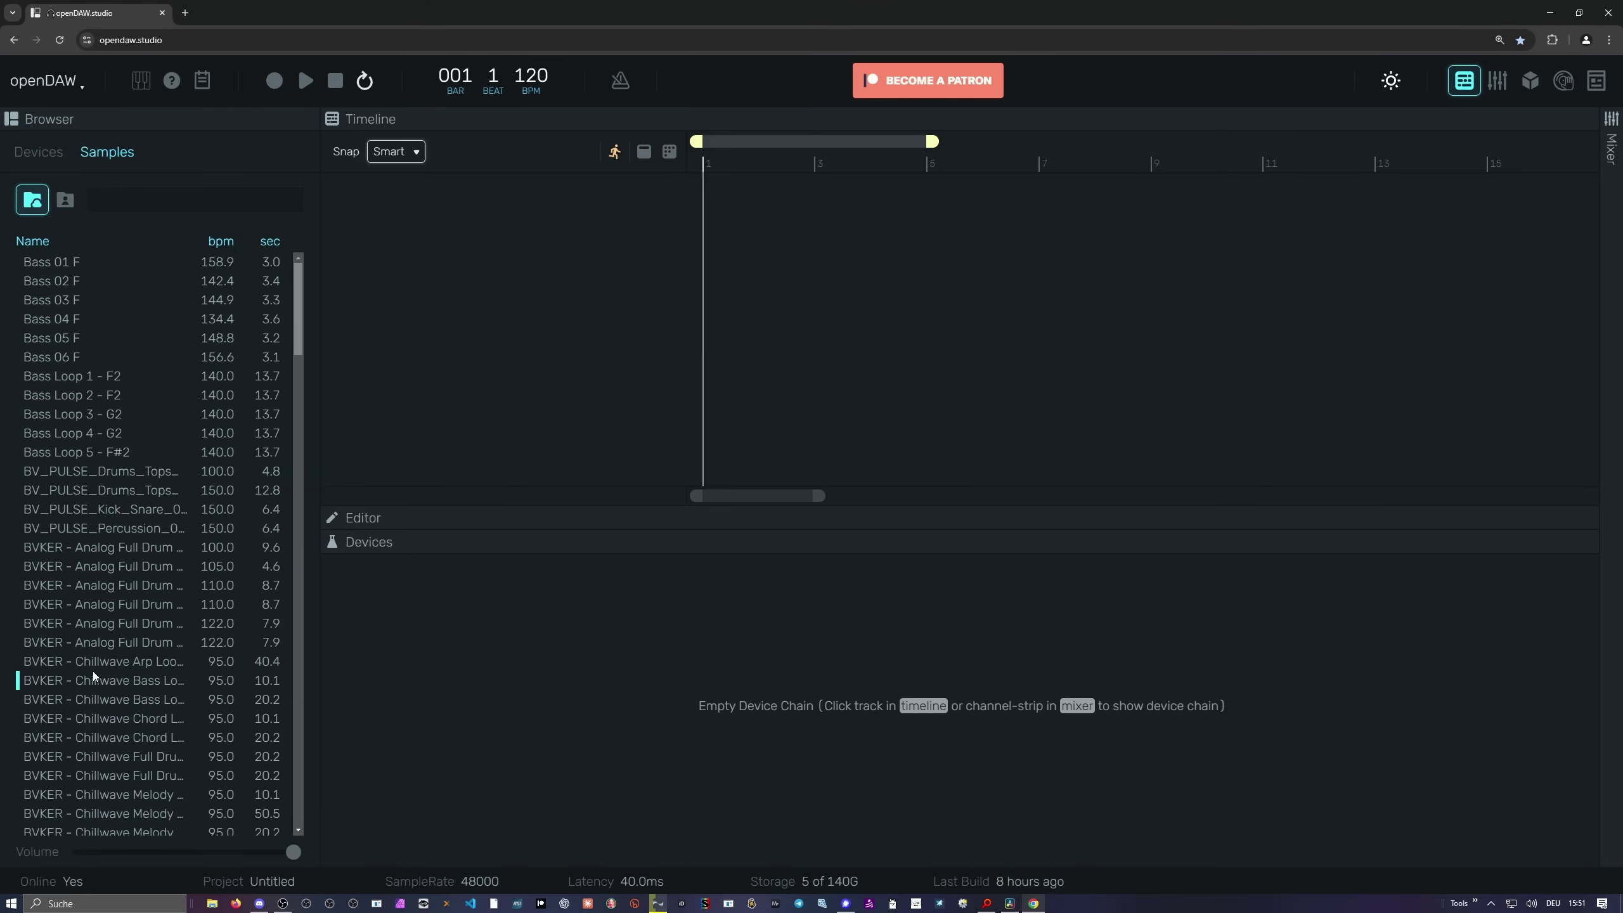
scroll(91, 485, "down", 8)
scroll(91, 480, "up", 8)
left_click(70, 206)
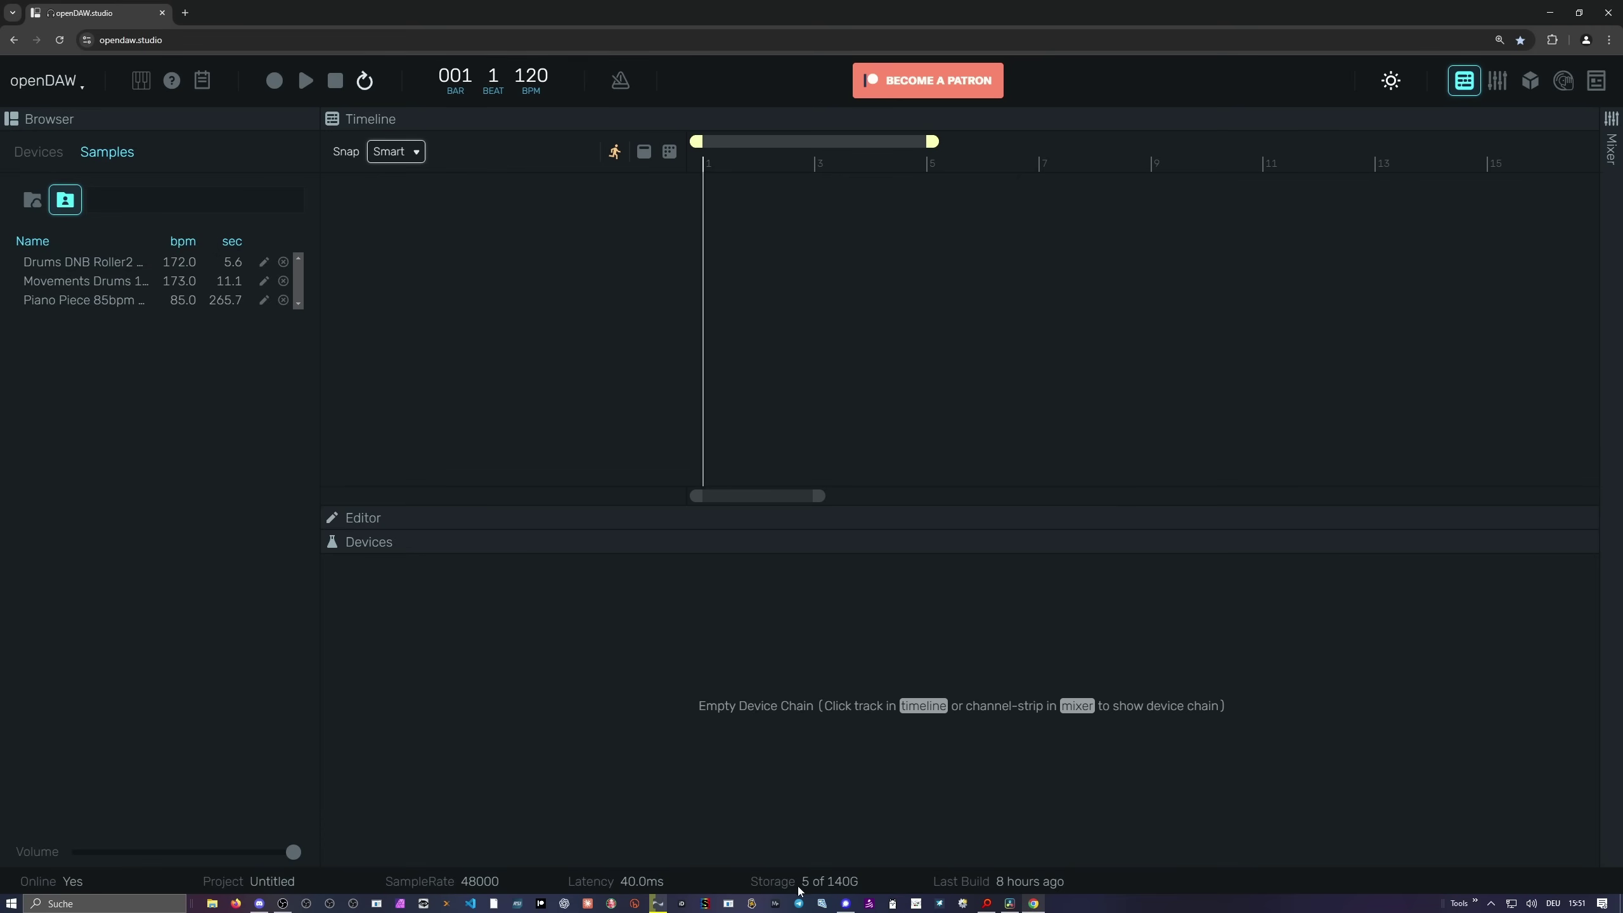
Step: Preview the Skyence BuryMe Pad-Back 140bpm Bbmin loop in Resonic Pro and drag it onto the openDAW timeline
left_click(658, 902)
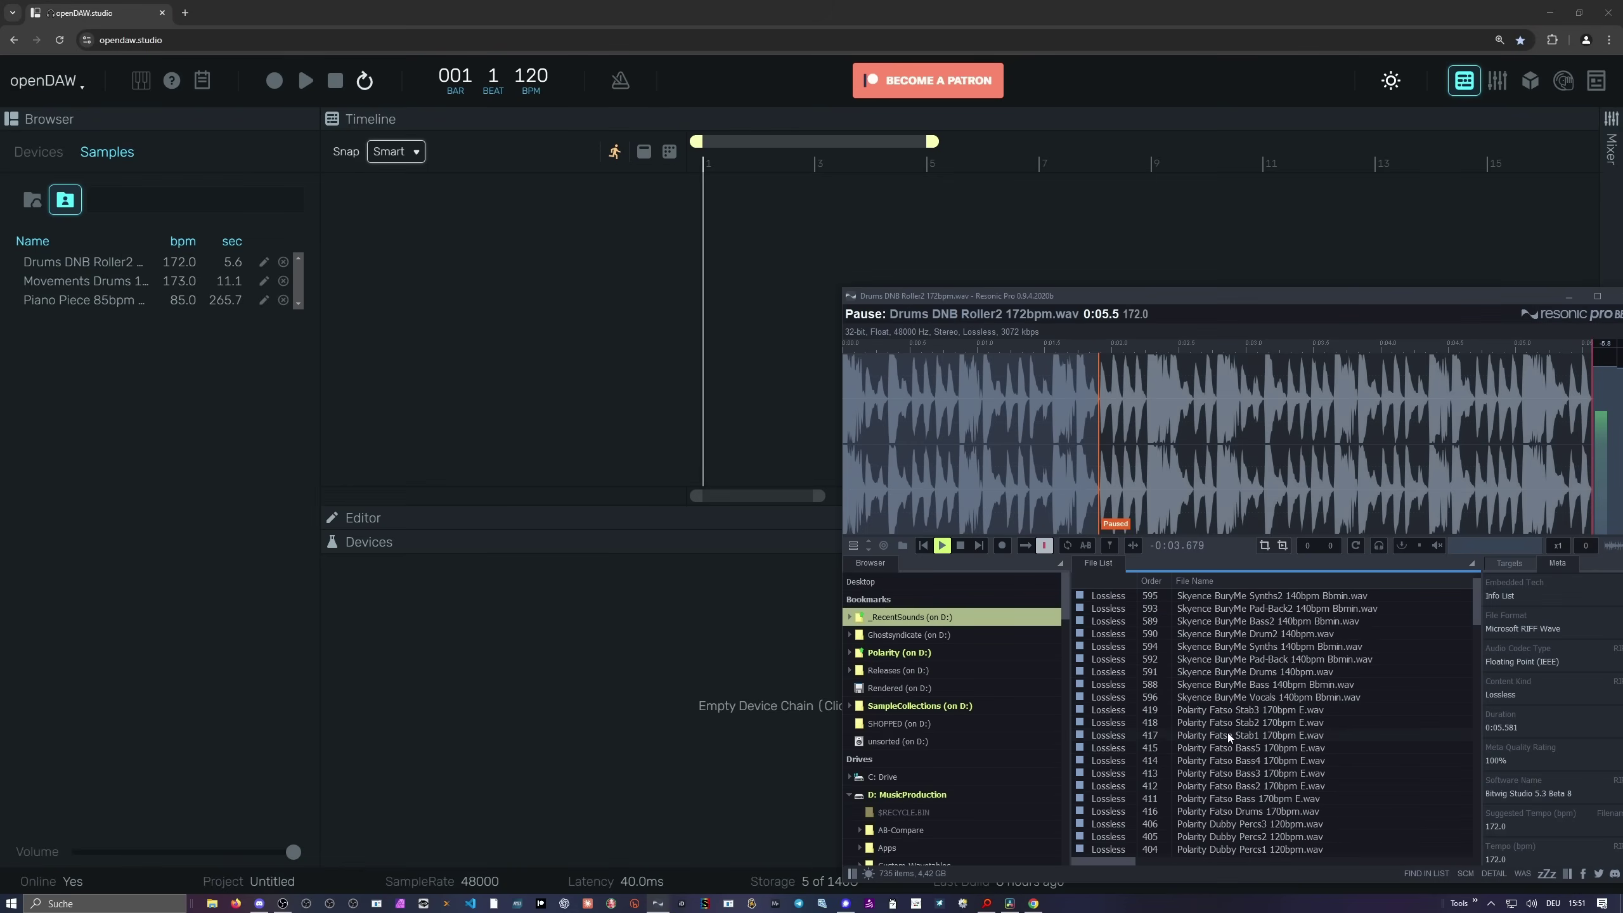
scroll(1212, 735, "up", 2)
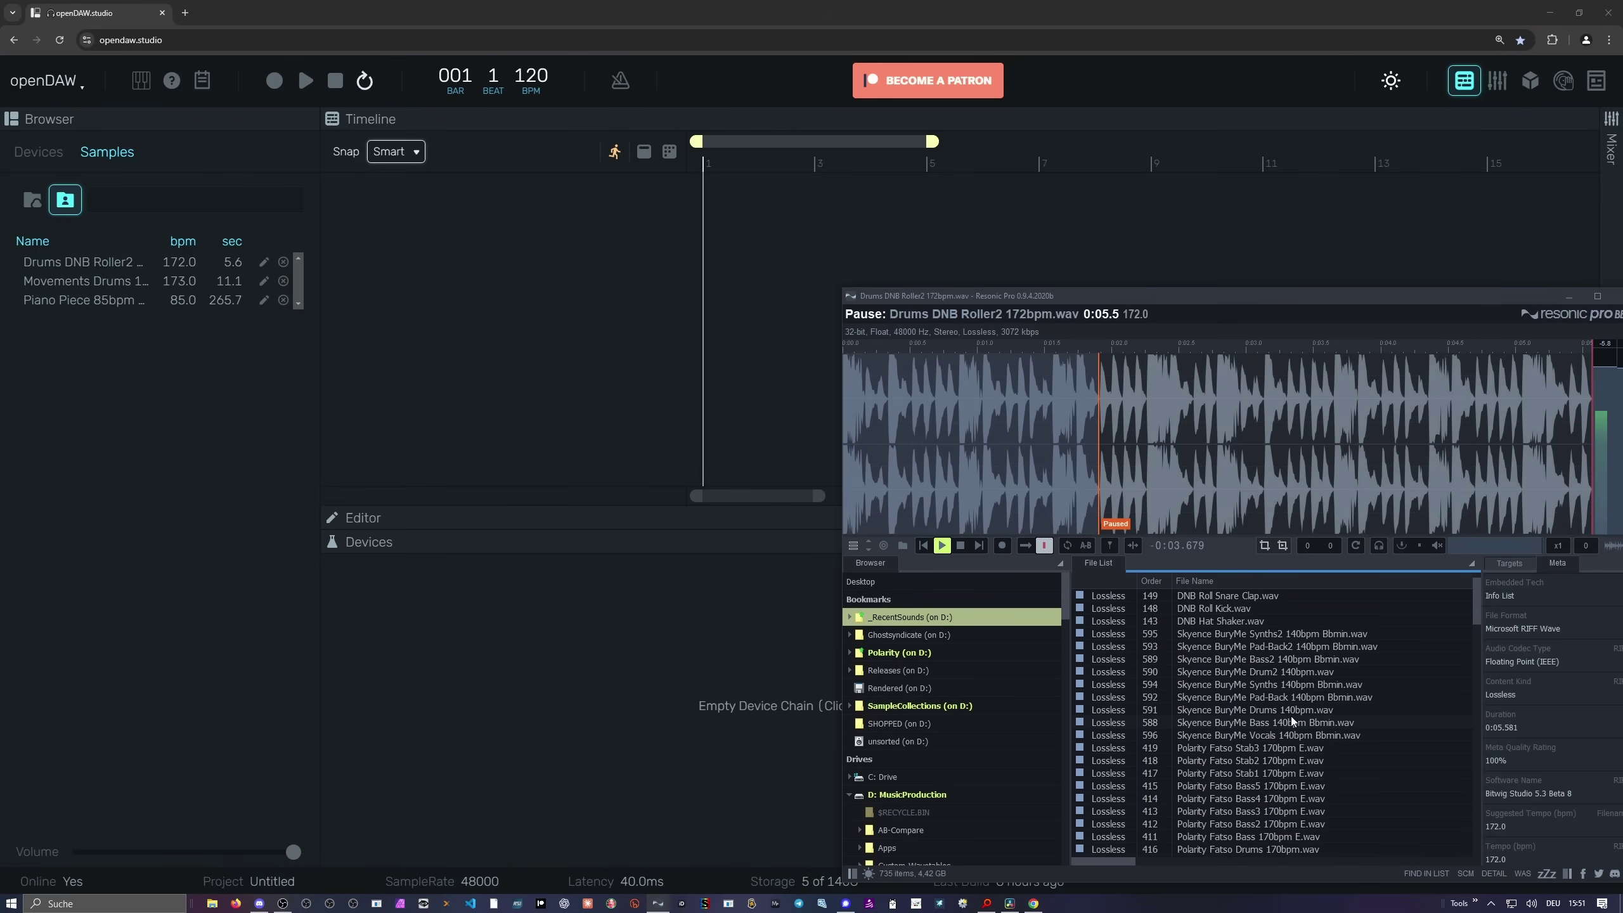
left_click(1242, 697)
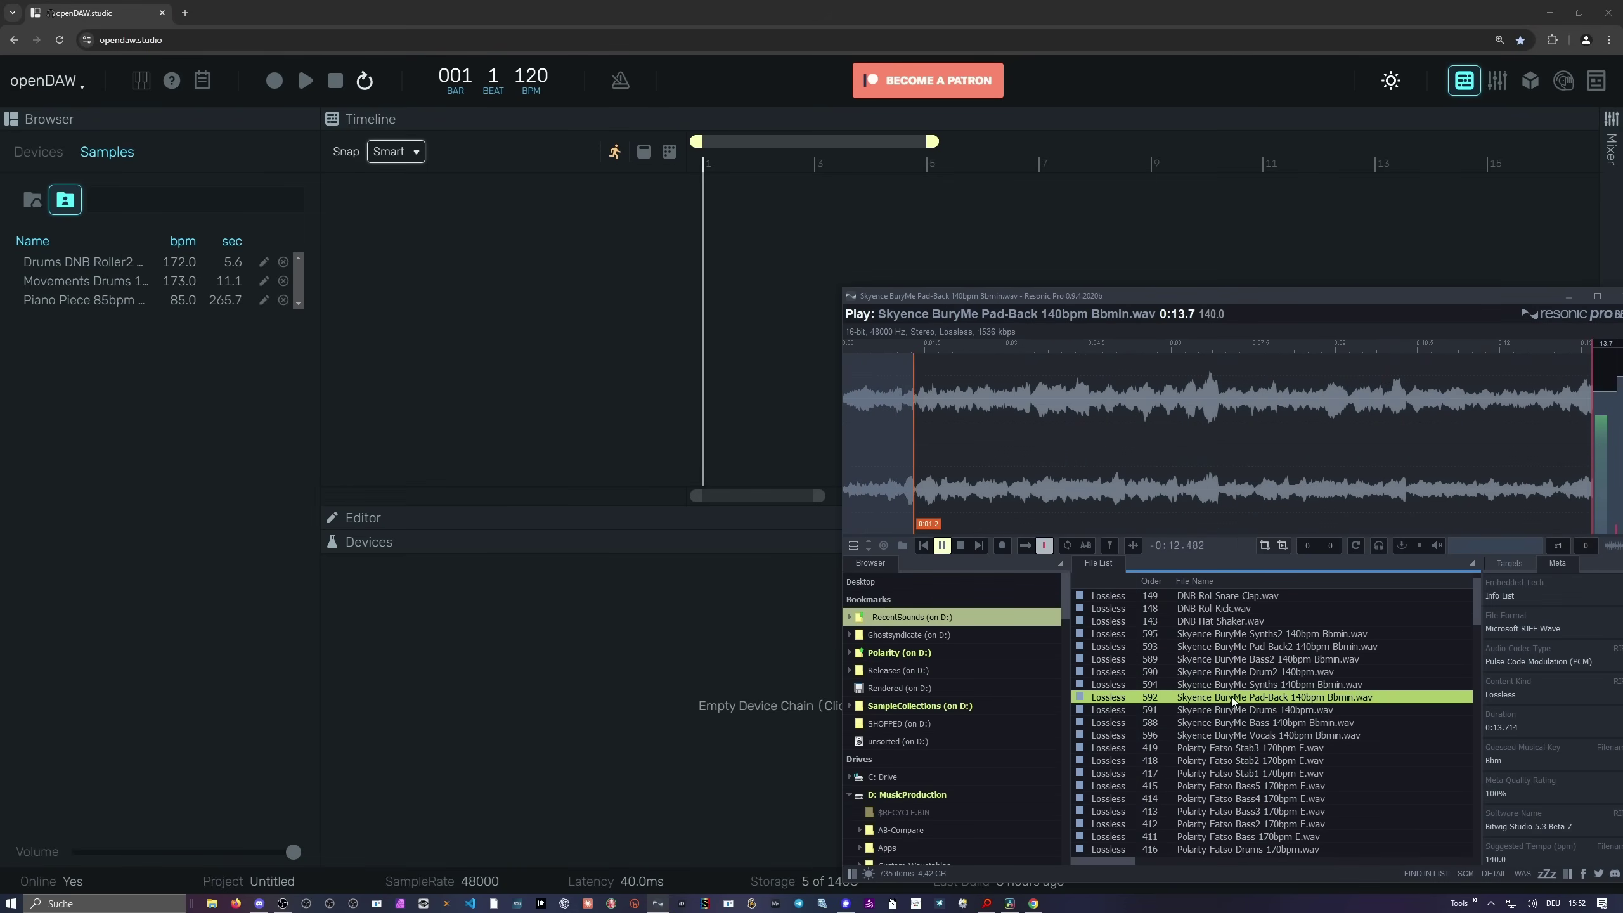
left_click_drag(1242, 697, 728, 178)
left_click(766, 189)
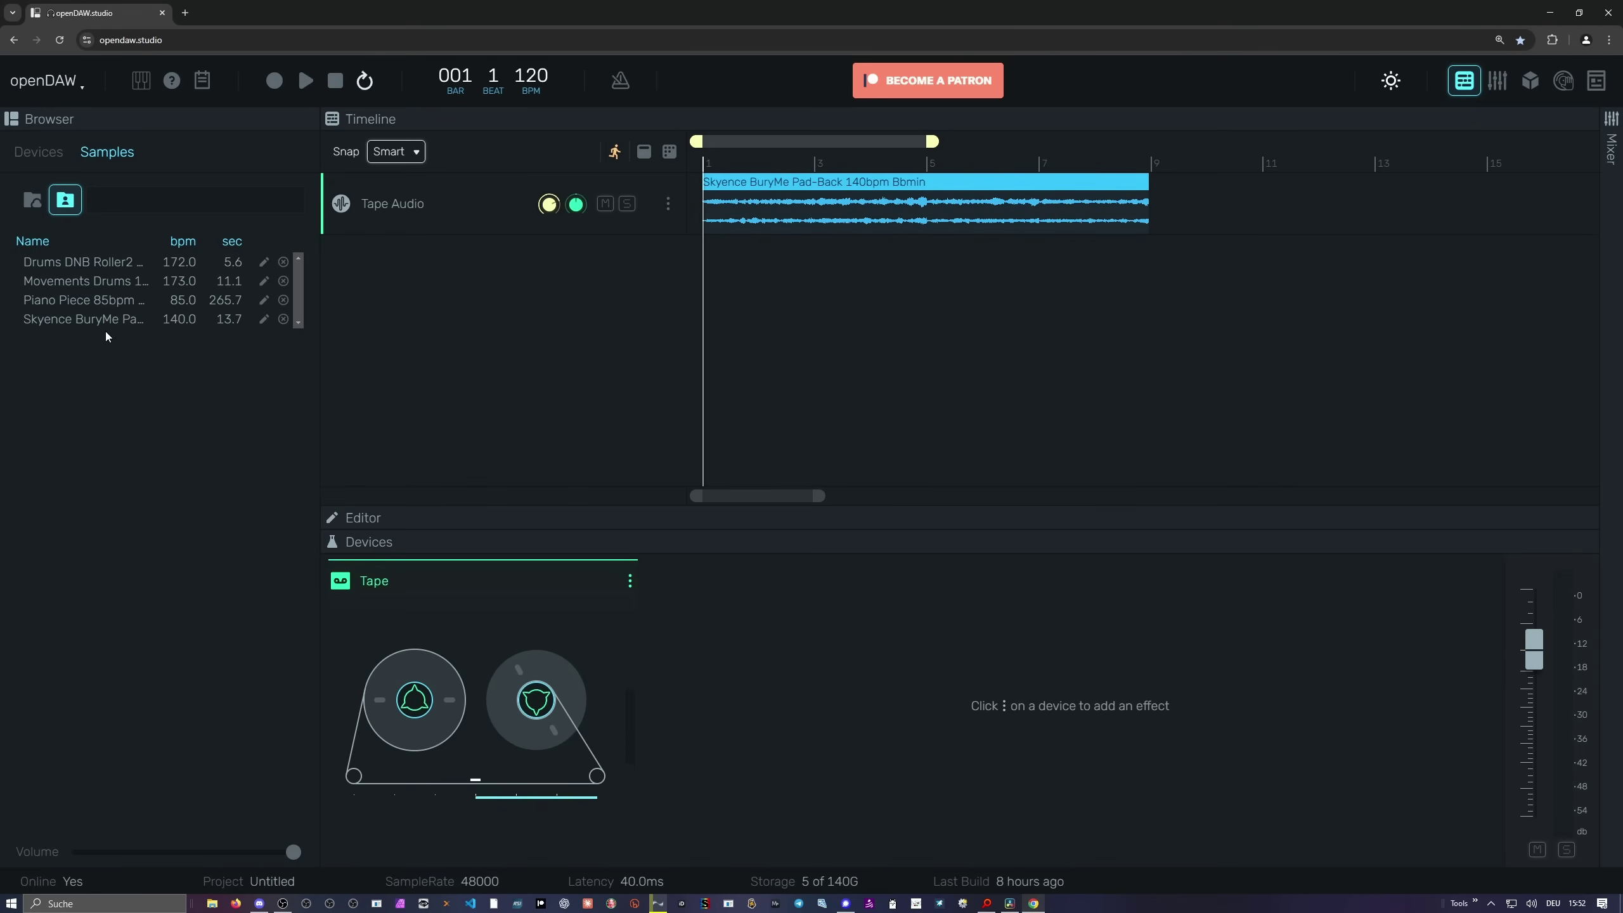
Step: Retime the Skyence sample to 120 bpm, audition it on the Tape Audio track, then remove the region
left_click(264, 319)
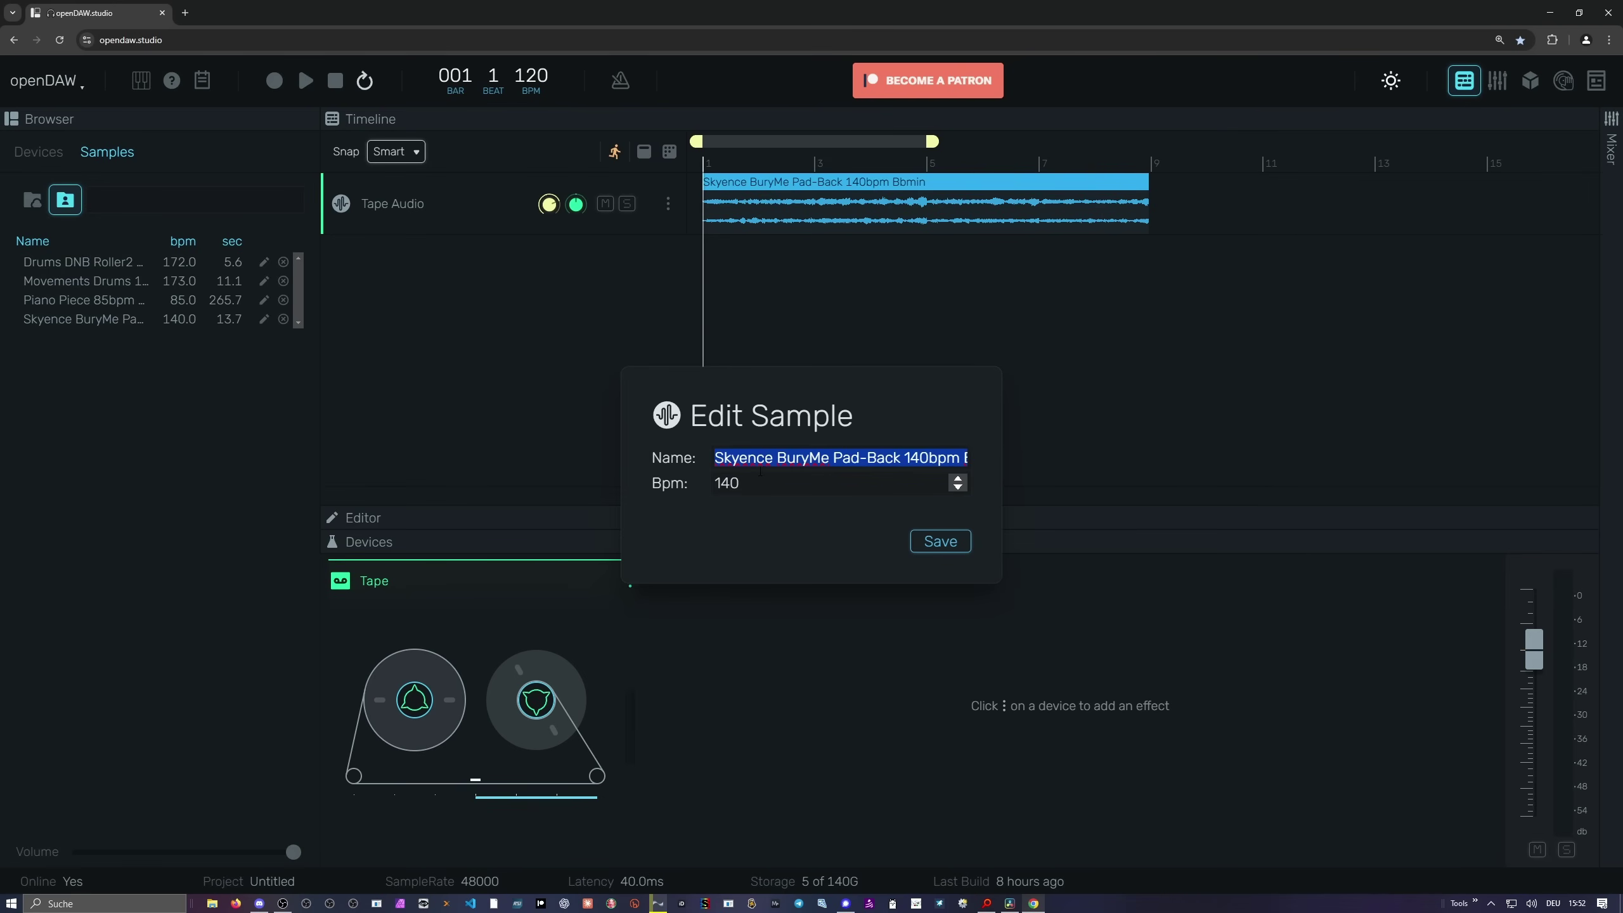
left_click(746, 482)
double_click(794, 489)
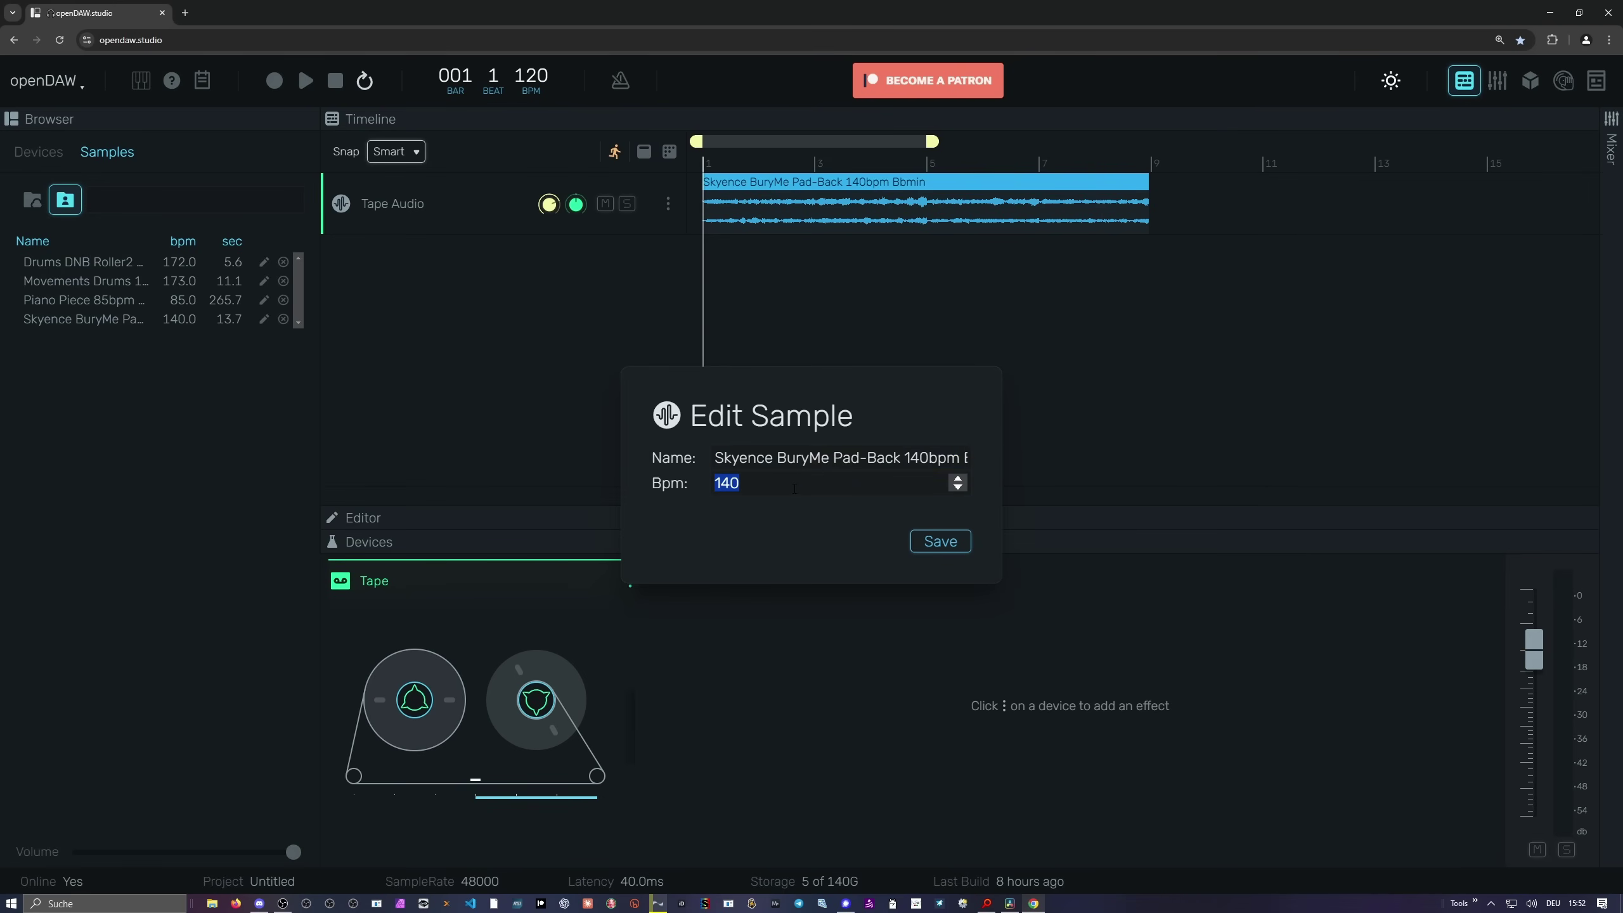
type("120")
left_click(925, 539)
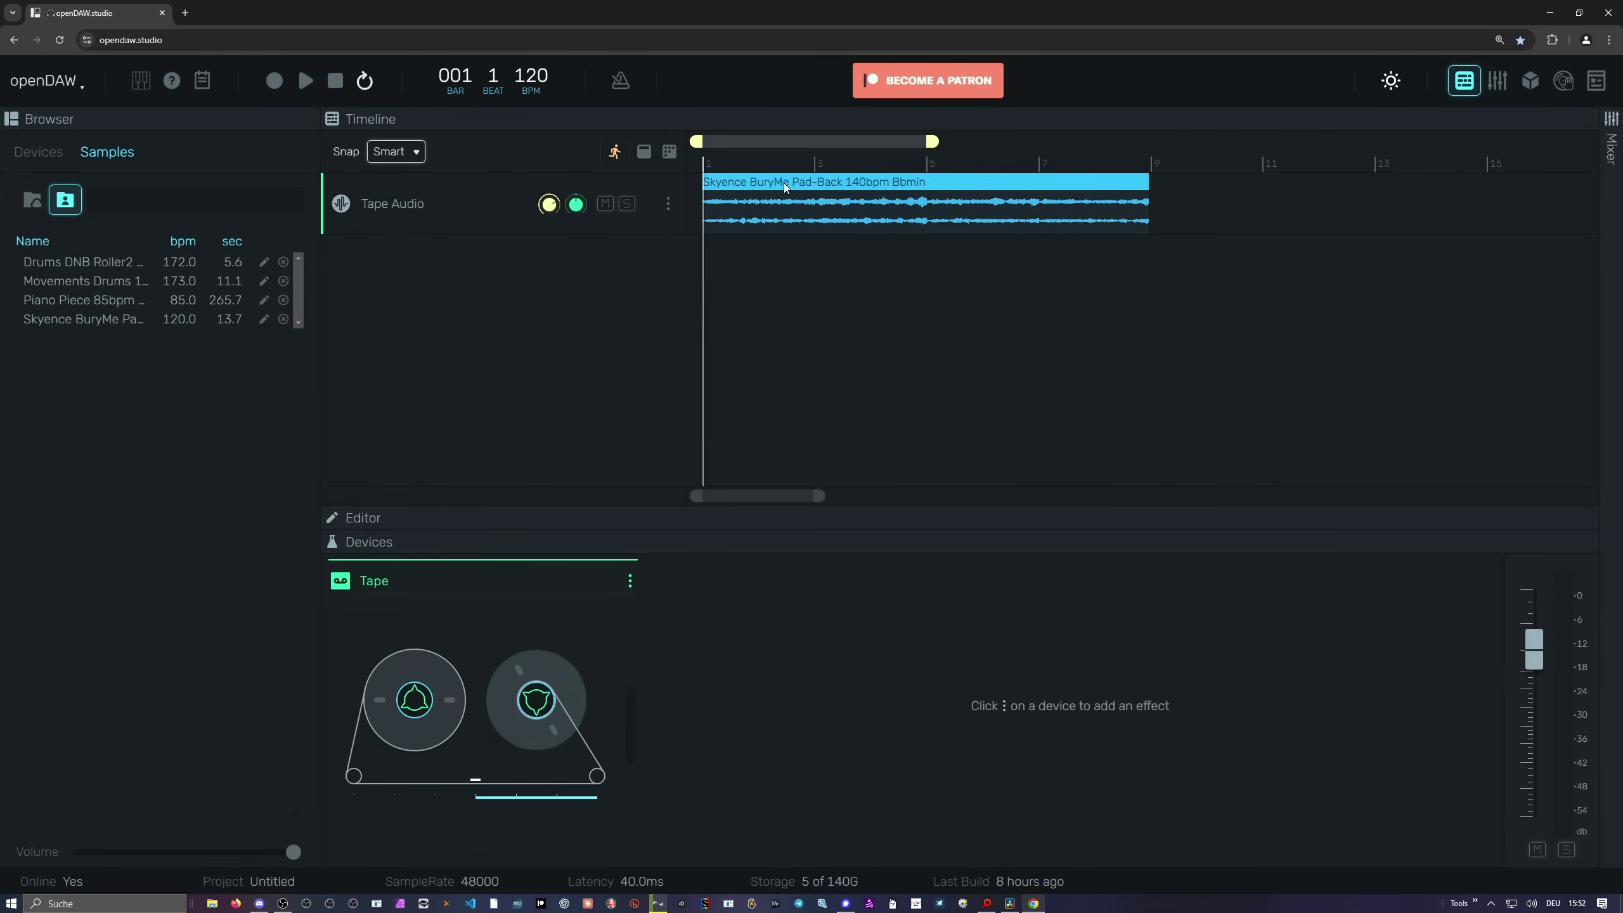
key("Delete")
left_click_drag(122, 315, 714, 202)
key("space")
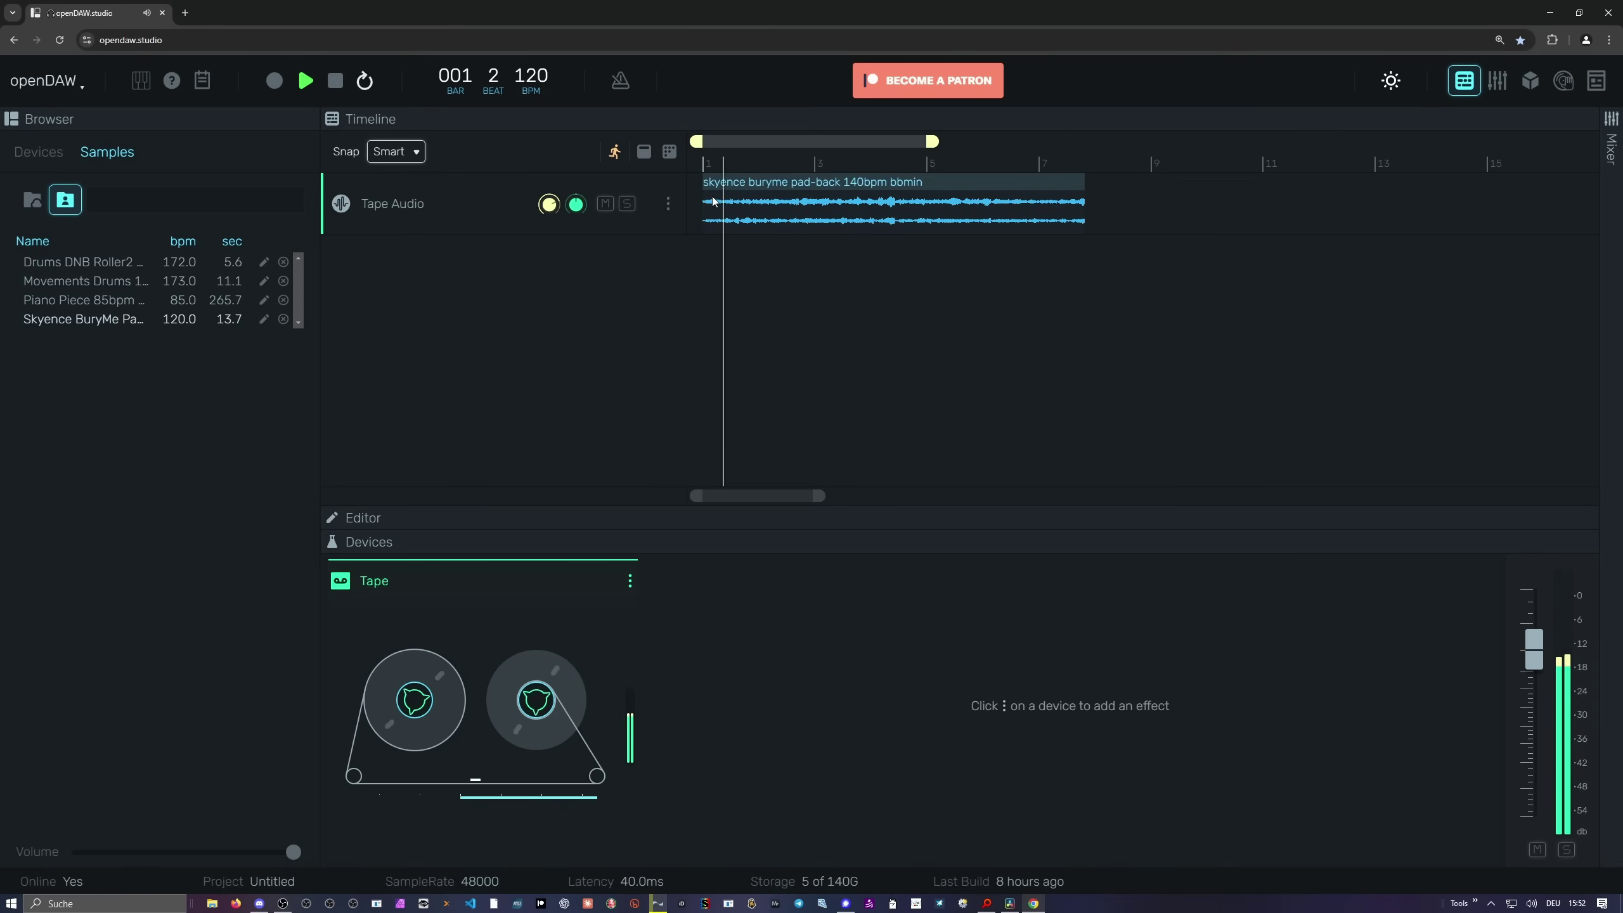
key("space")
left_click(766, 197)
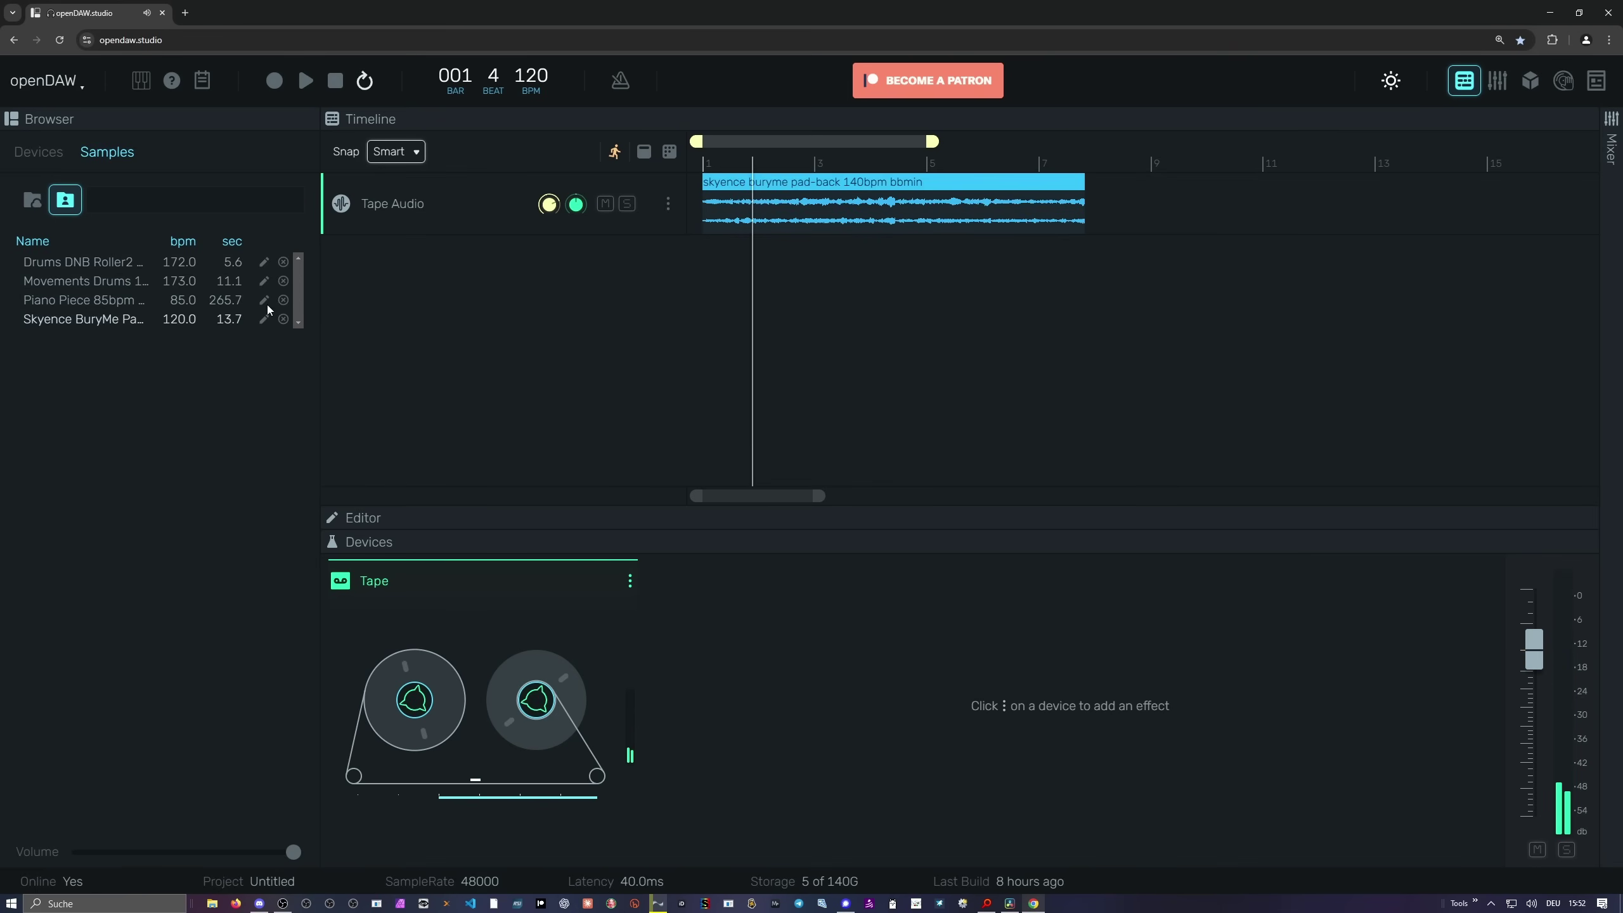
key("Delete")
Step: Change the Skyence sample's tempo to 20 bpm and audition it on the Tape Audio track
left_click(263, 318)
key("Tab")
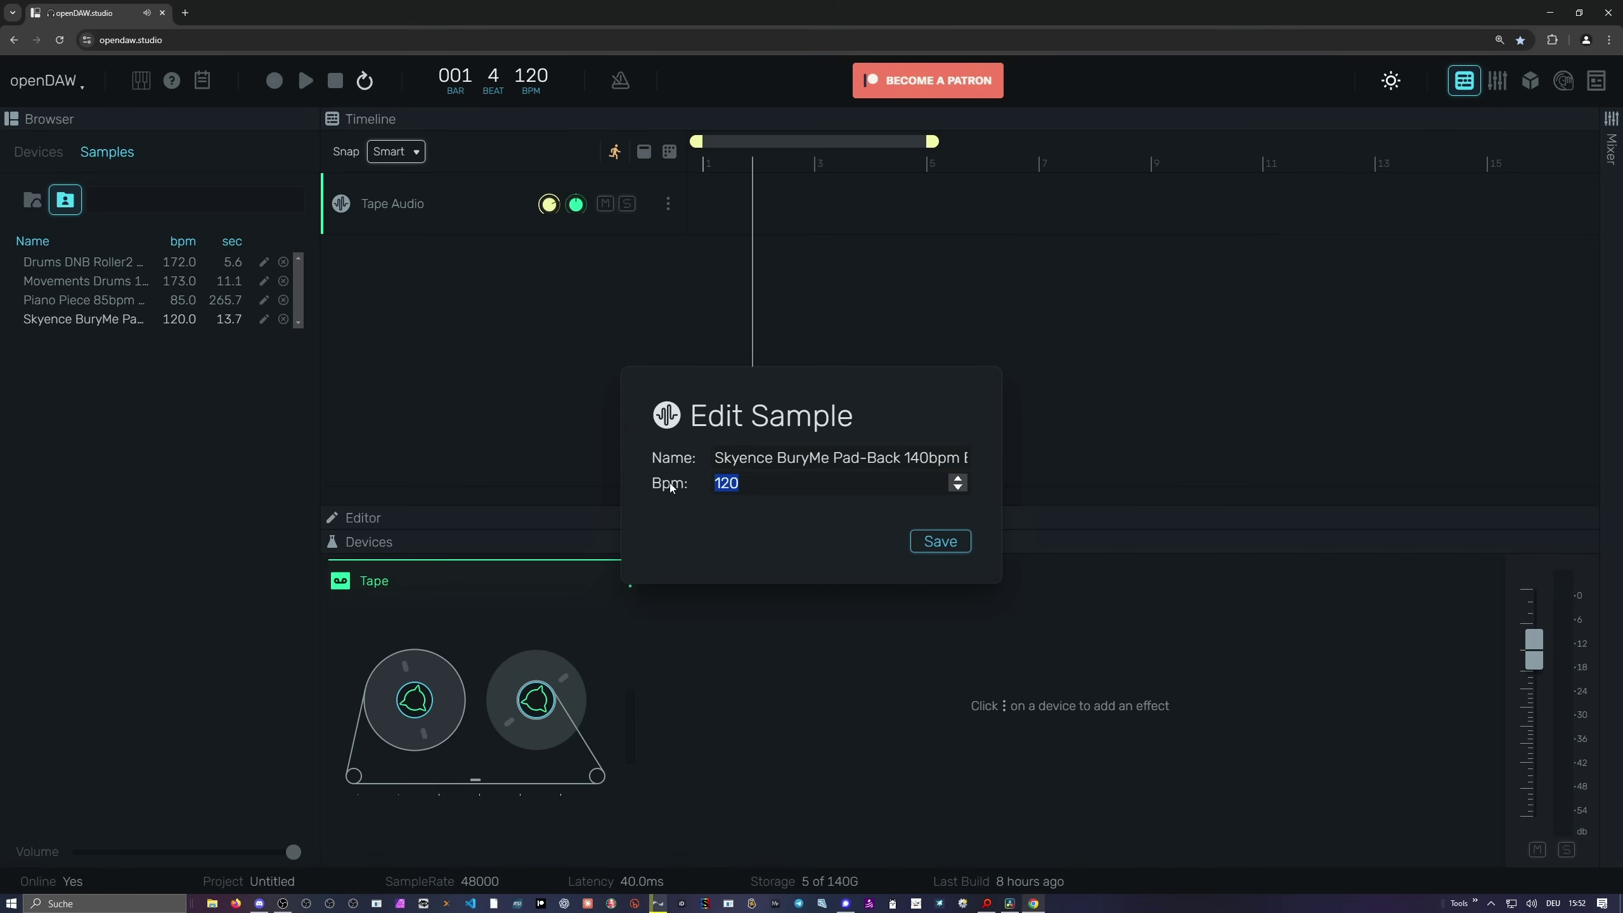
type("20")
left_click(936, 541)
left_click_drag(103, 319, 715, 212)
key("space")
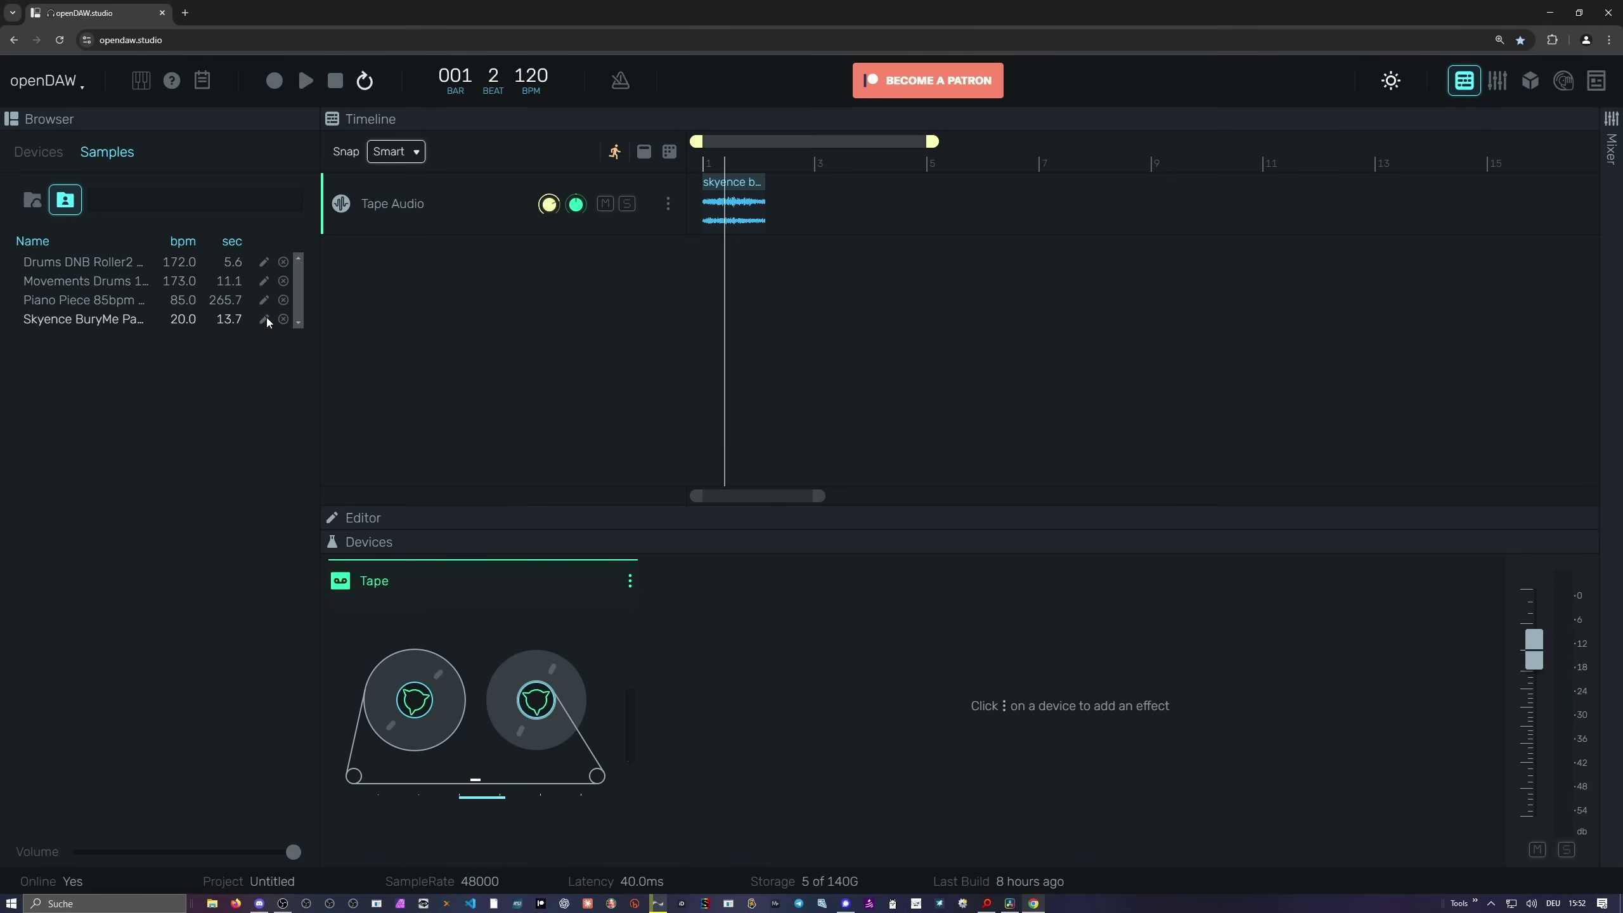
Step: Restore the sample tempo to 140 bpm, audition the region at bar 1, then delete it
left_click(263, 318)
key("Tab")
type("140")
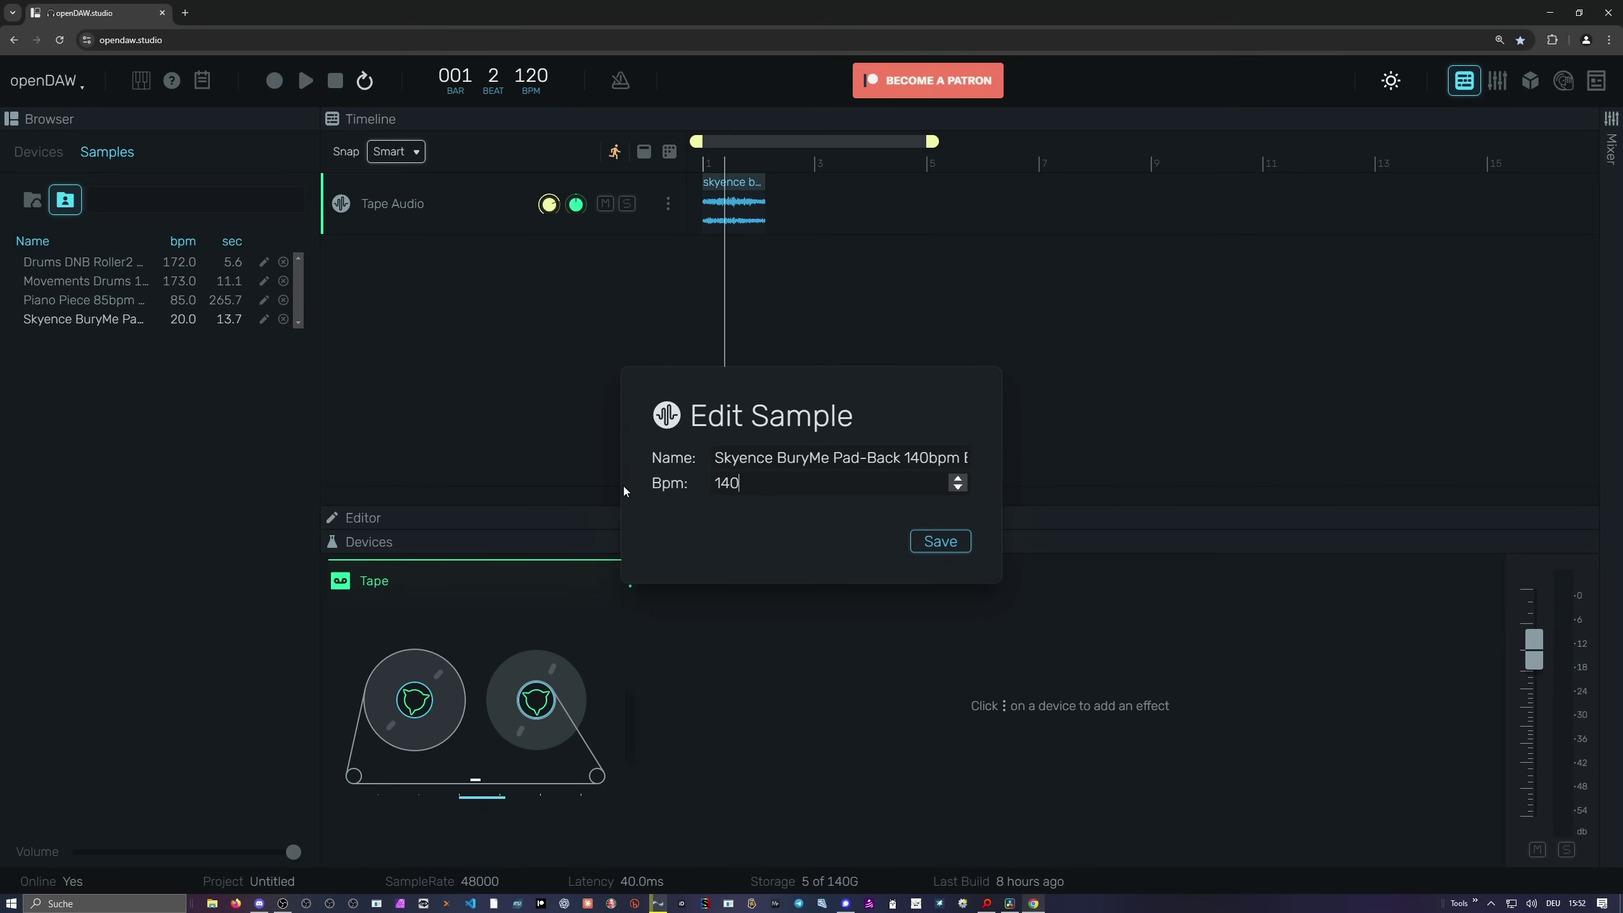
left_click(931, 540)
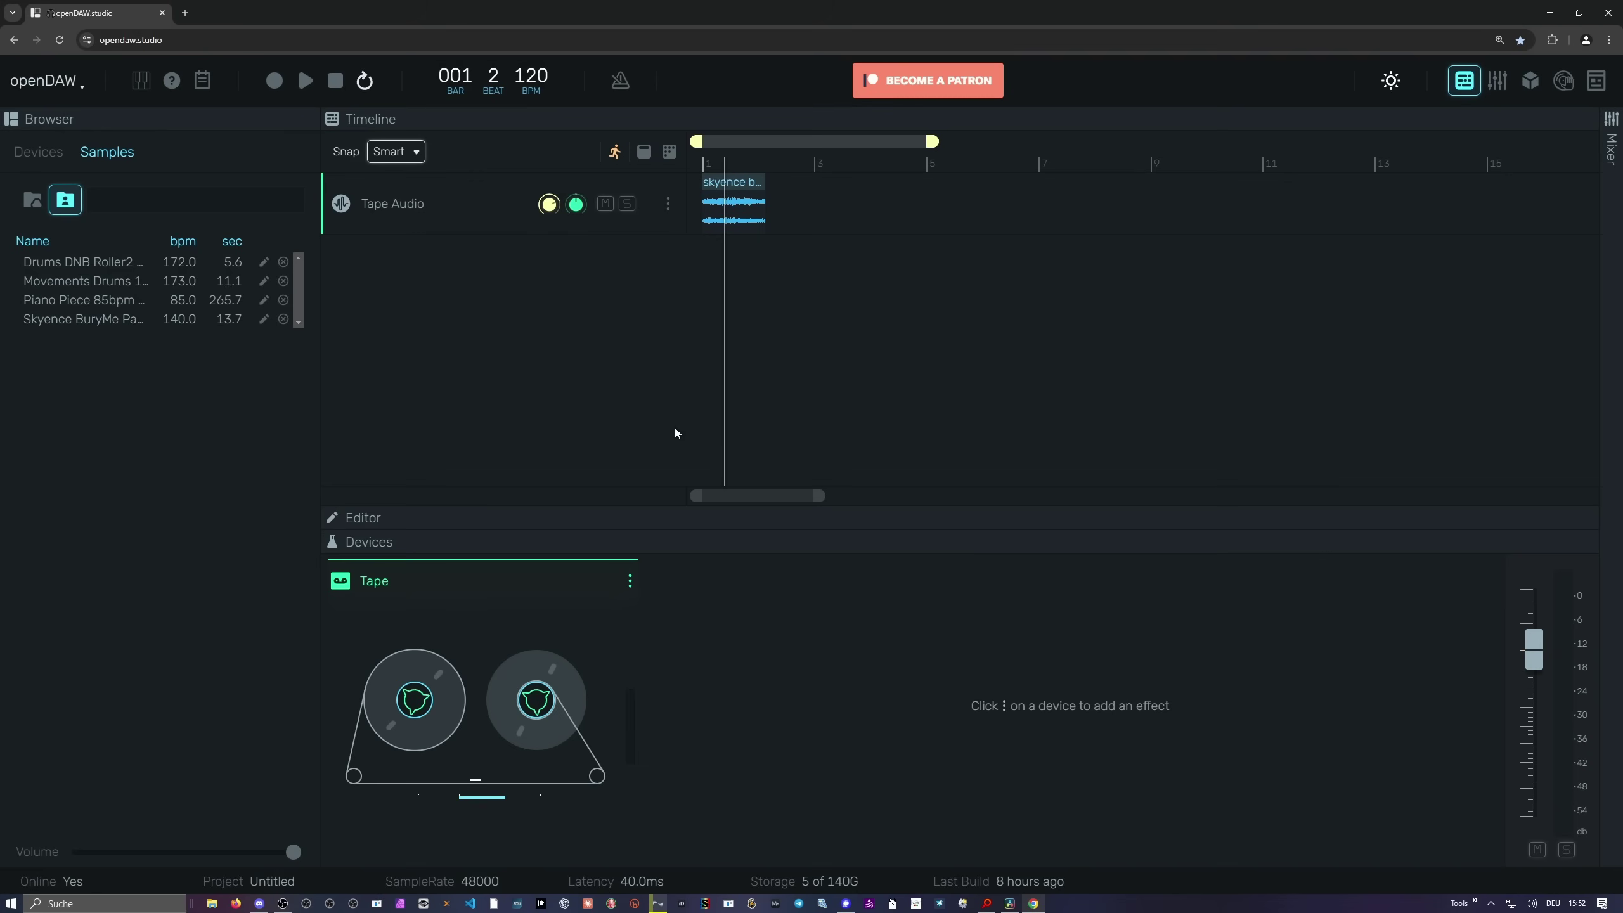
left_click_drag(87, 319, 784, 207)
left_click(784, 207)
key("space")
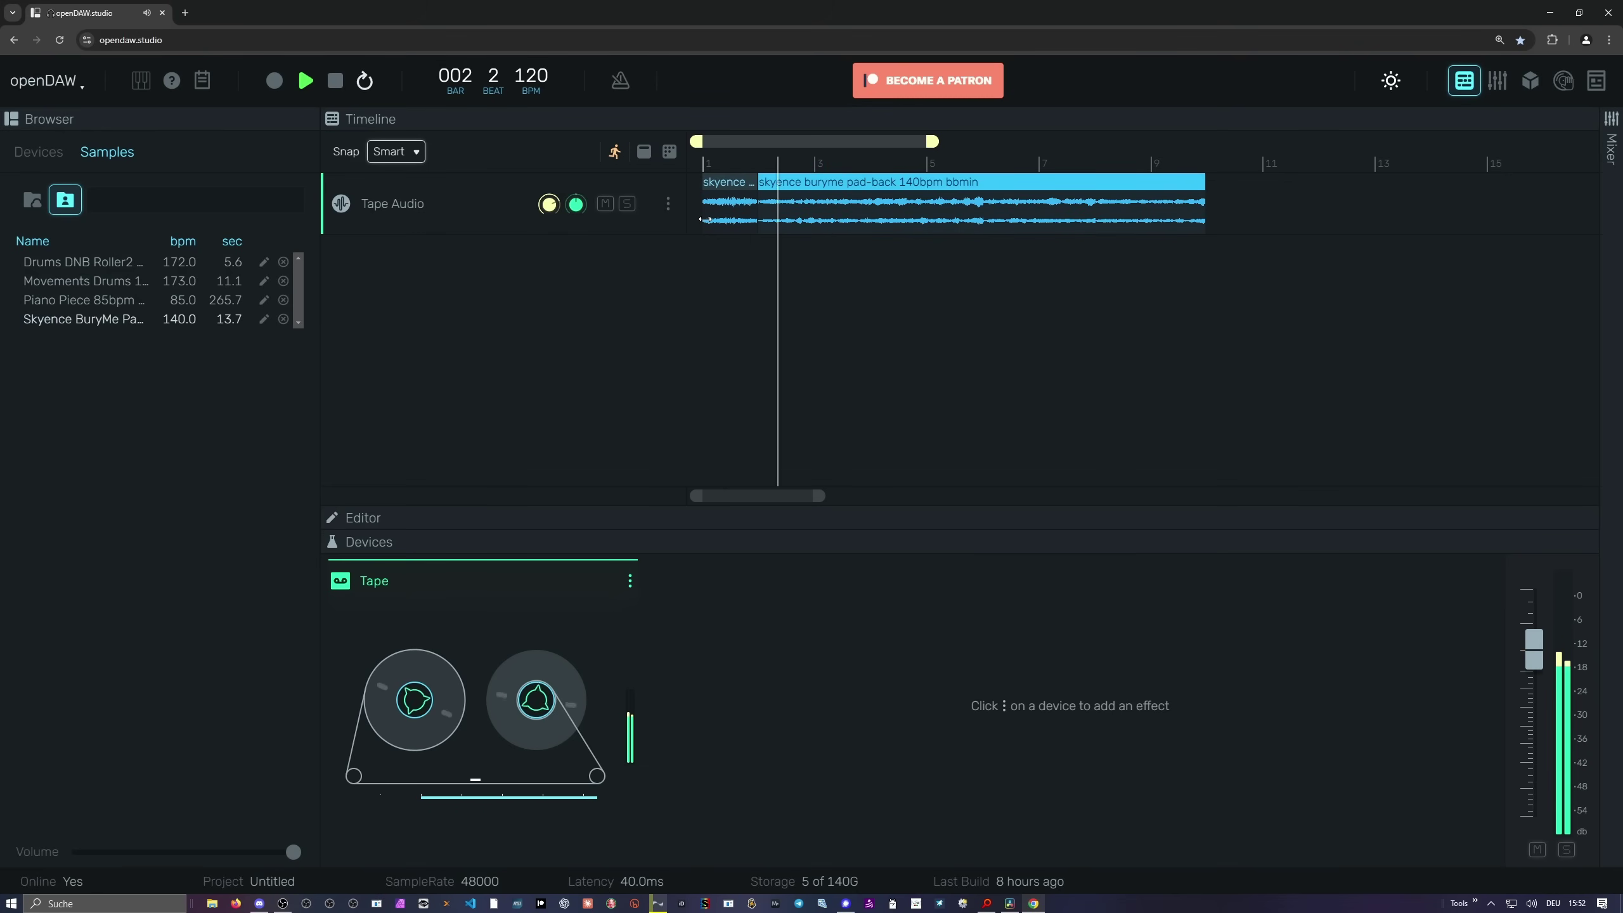
key("space")
mouse_move(741, 204)
left_mouse_down()
mouse_move(761, 184)
mouse_move(737, 185)
left_mouse_up()
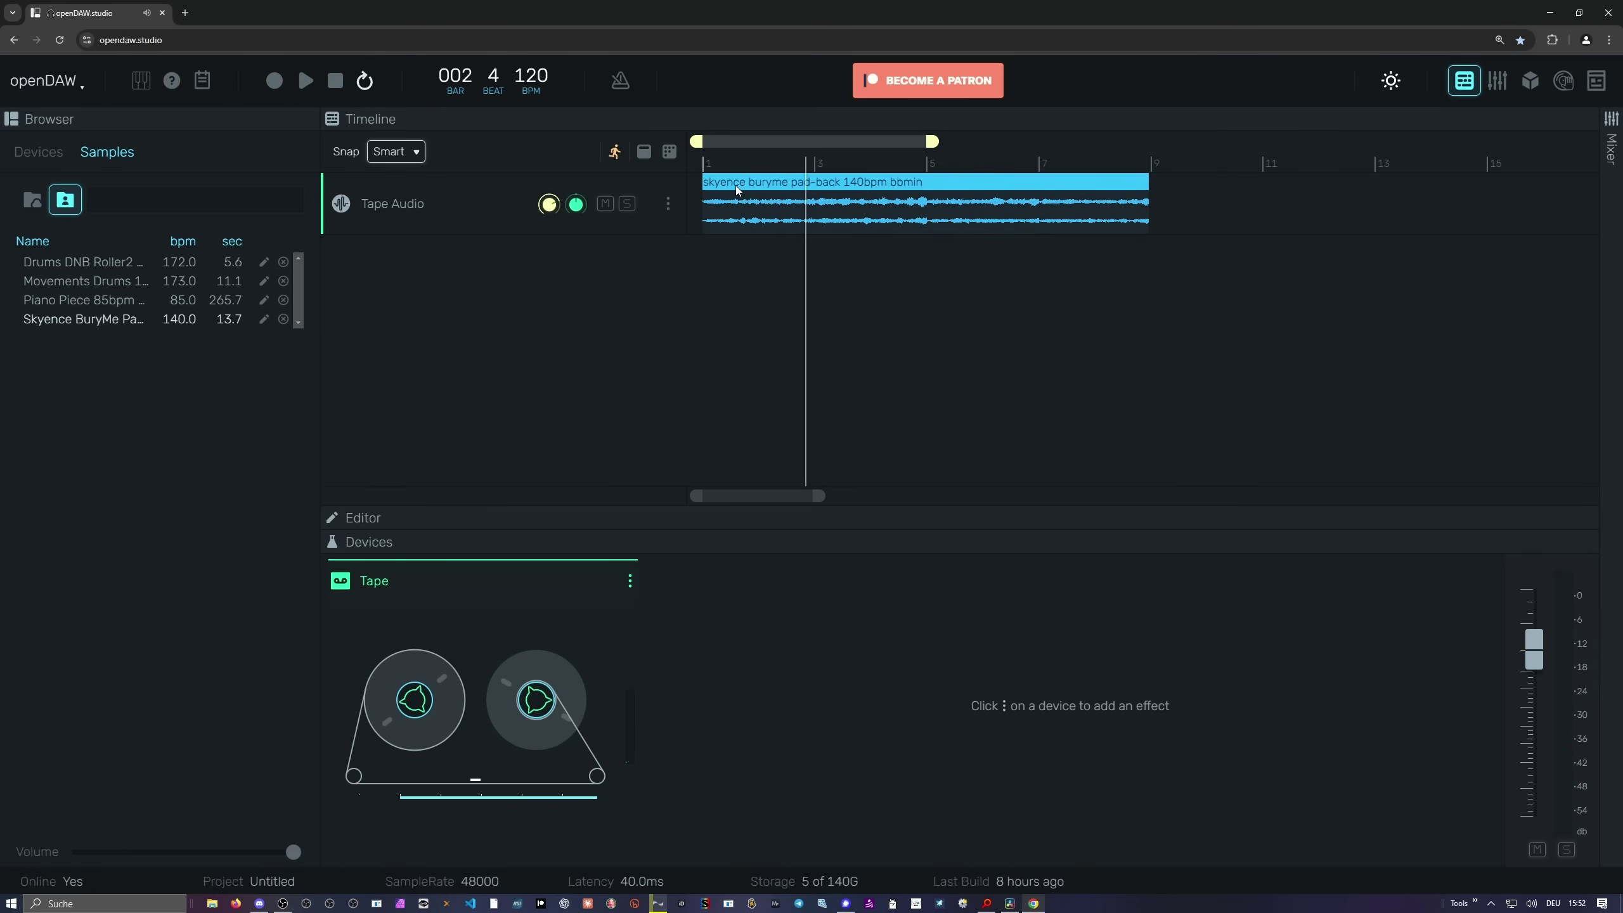
key("Delete")
left_click(668, 204)
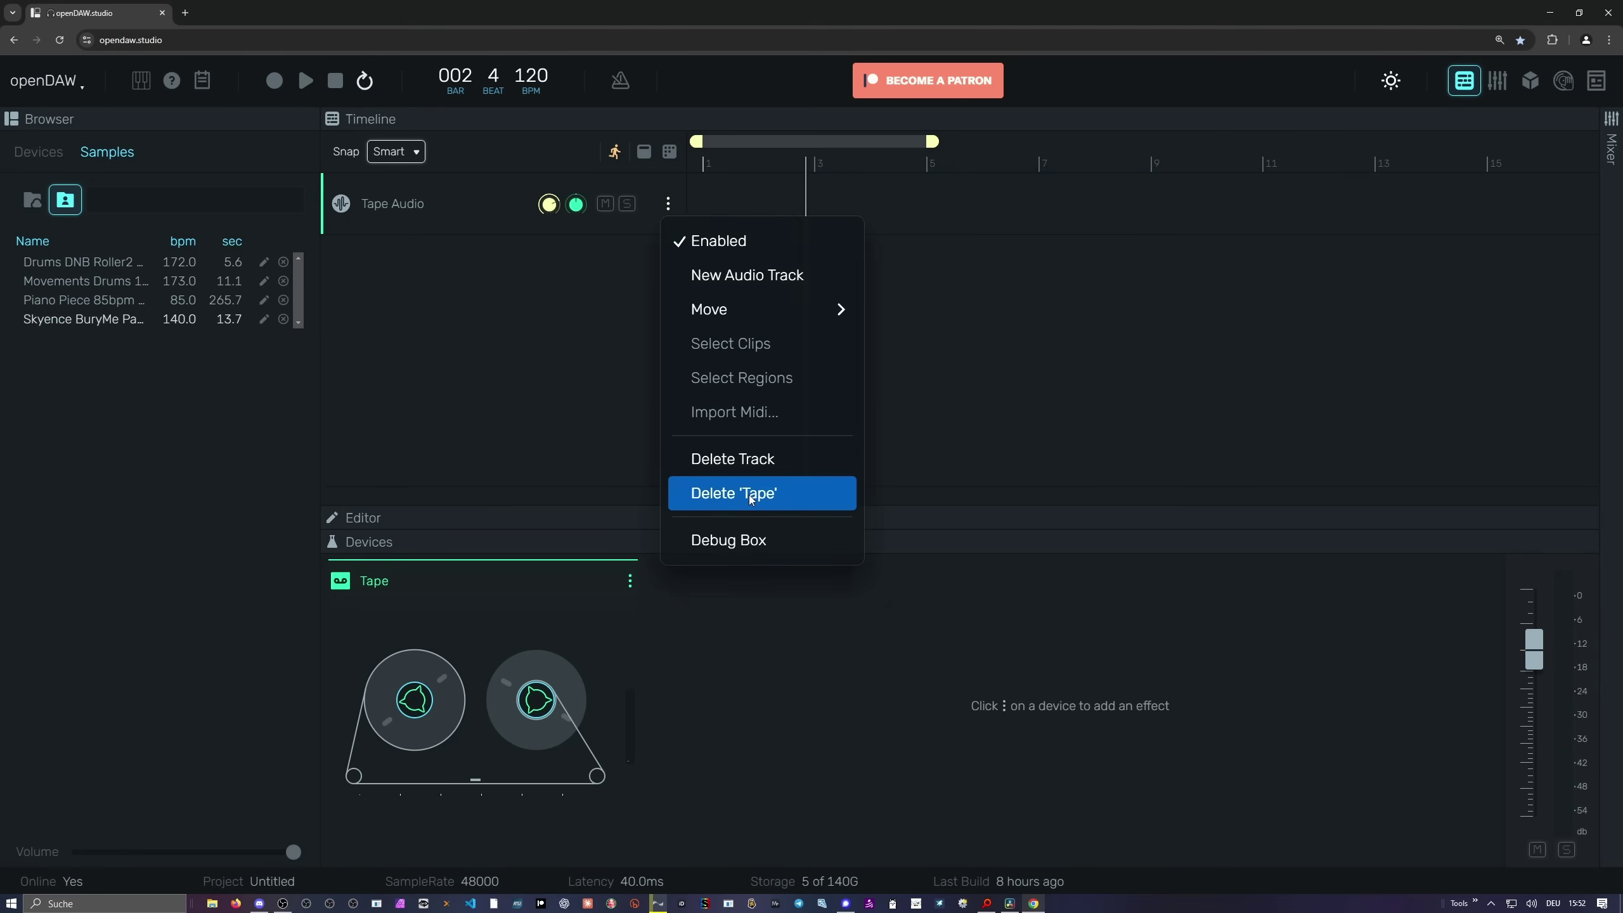
Step: Delete the Tape Audio track and create audio tracks from all four stored samples
left_click(760, 466)
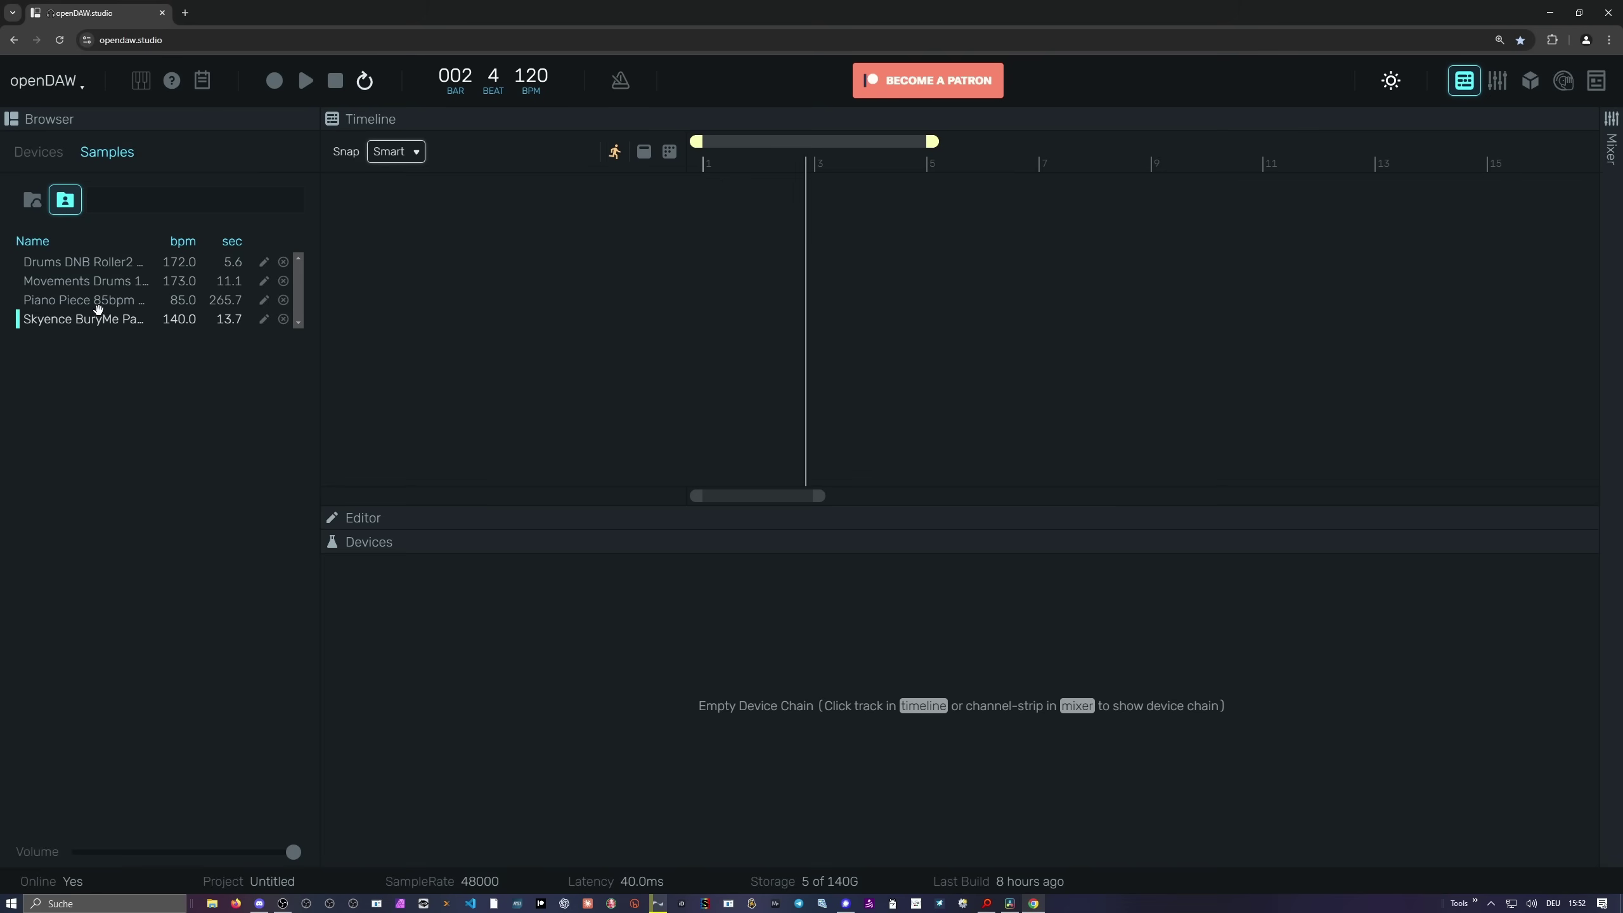
left_click(82, 264)
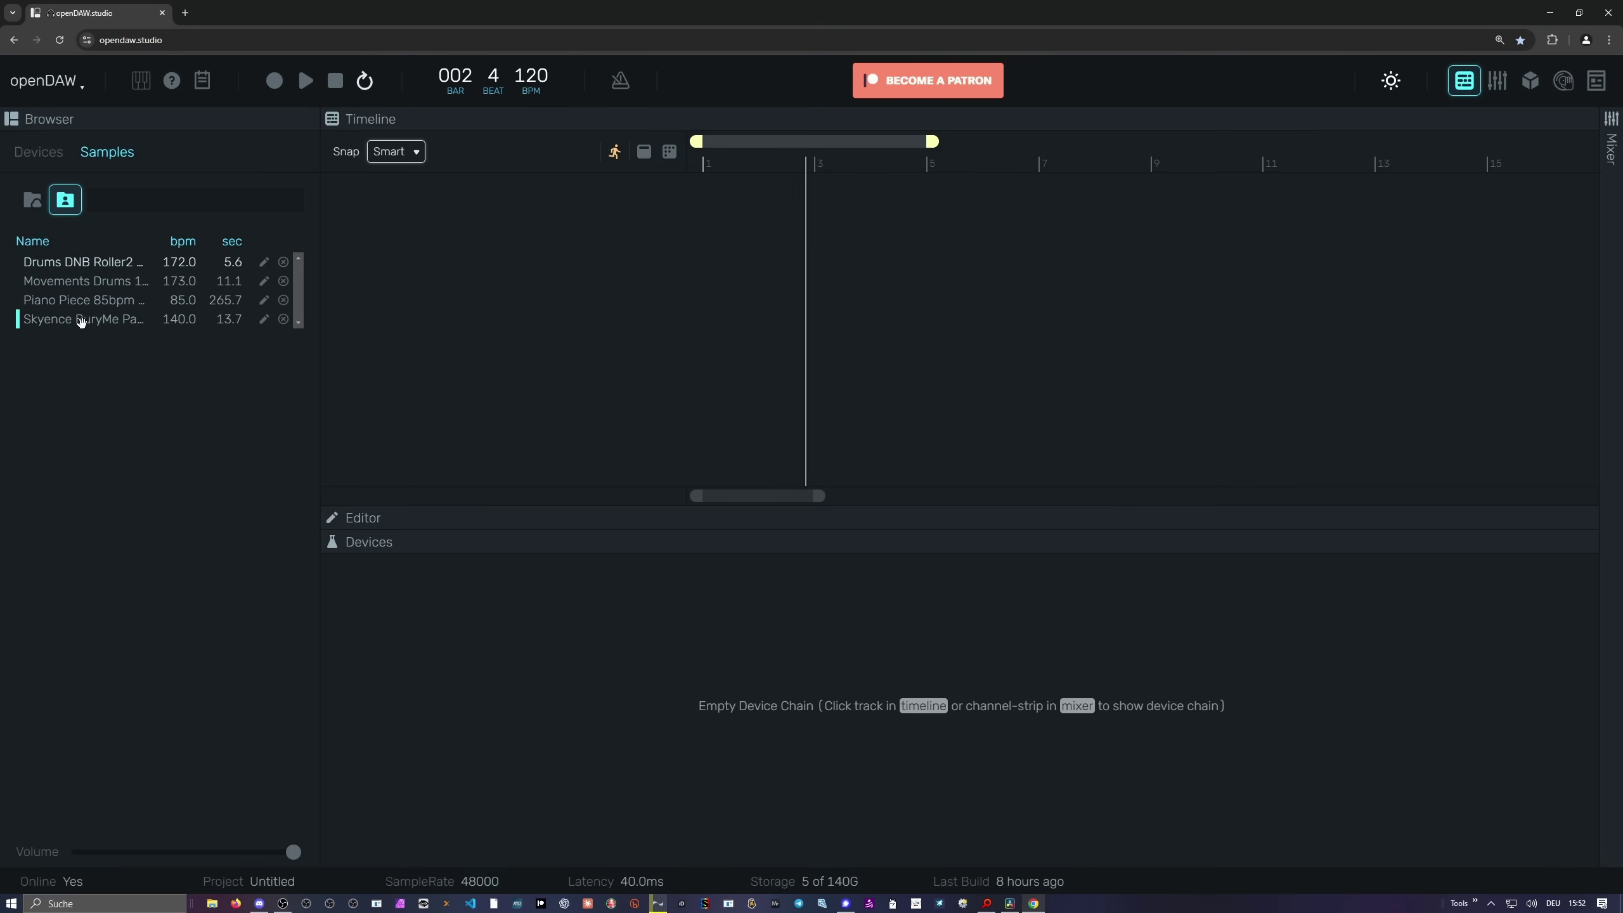
left_click(81, 323, "shift")
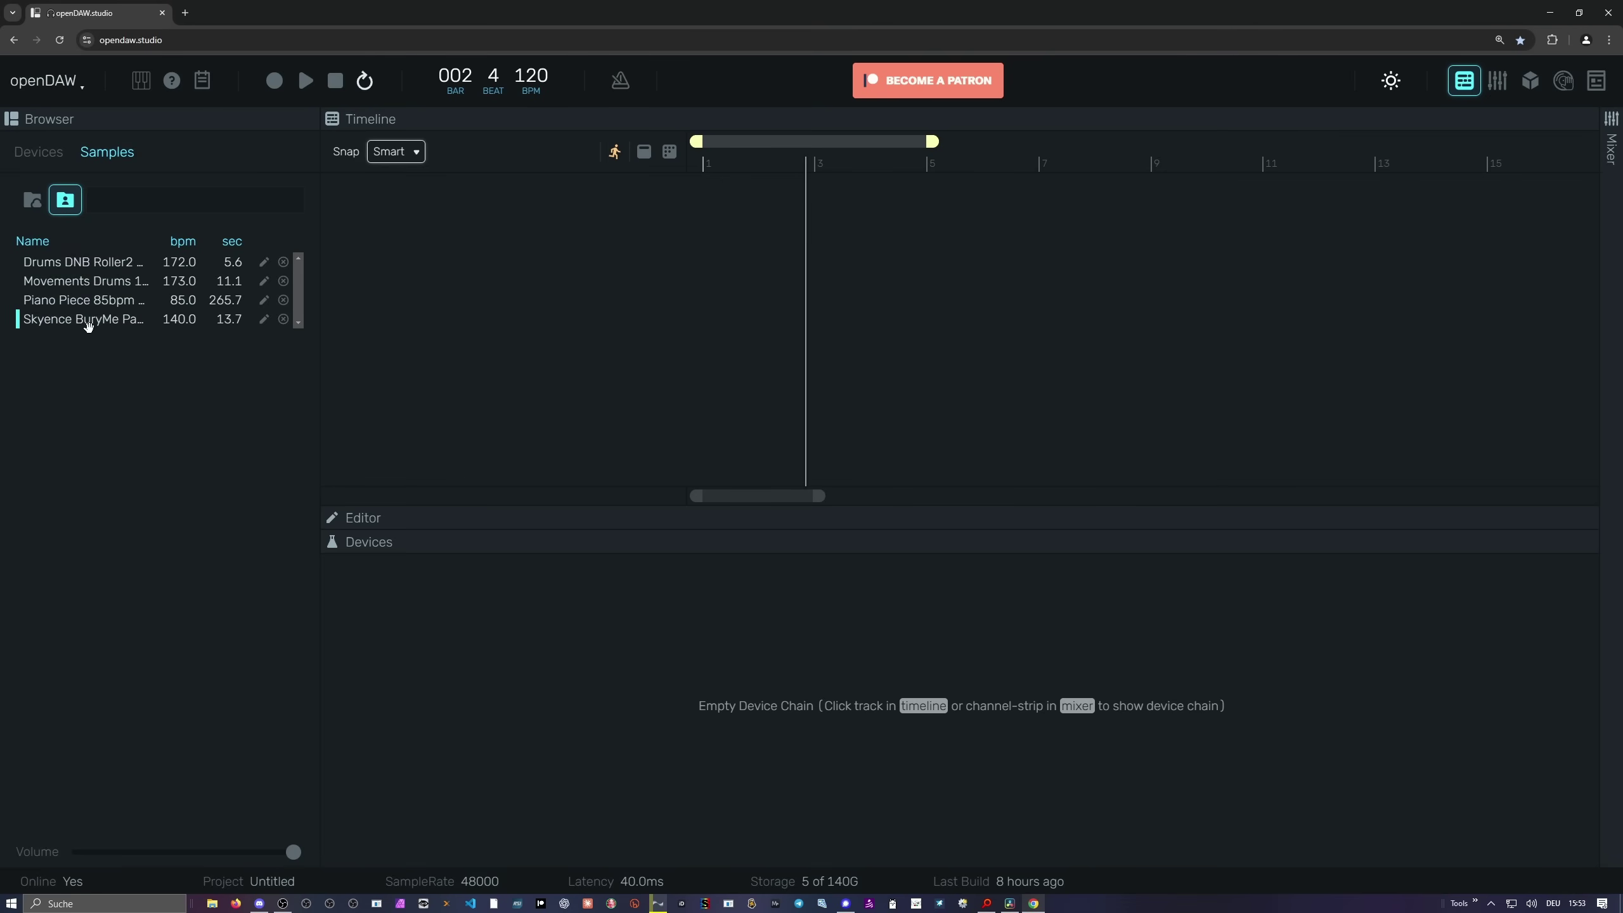
right_click(115, 324)
left_click(218, 355)
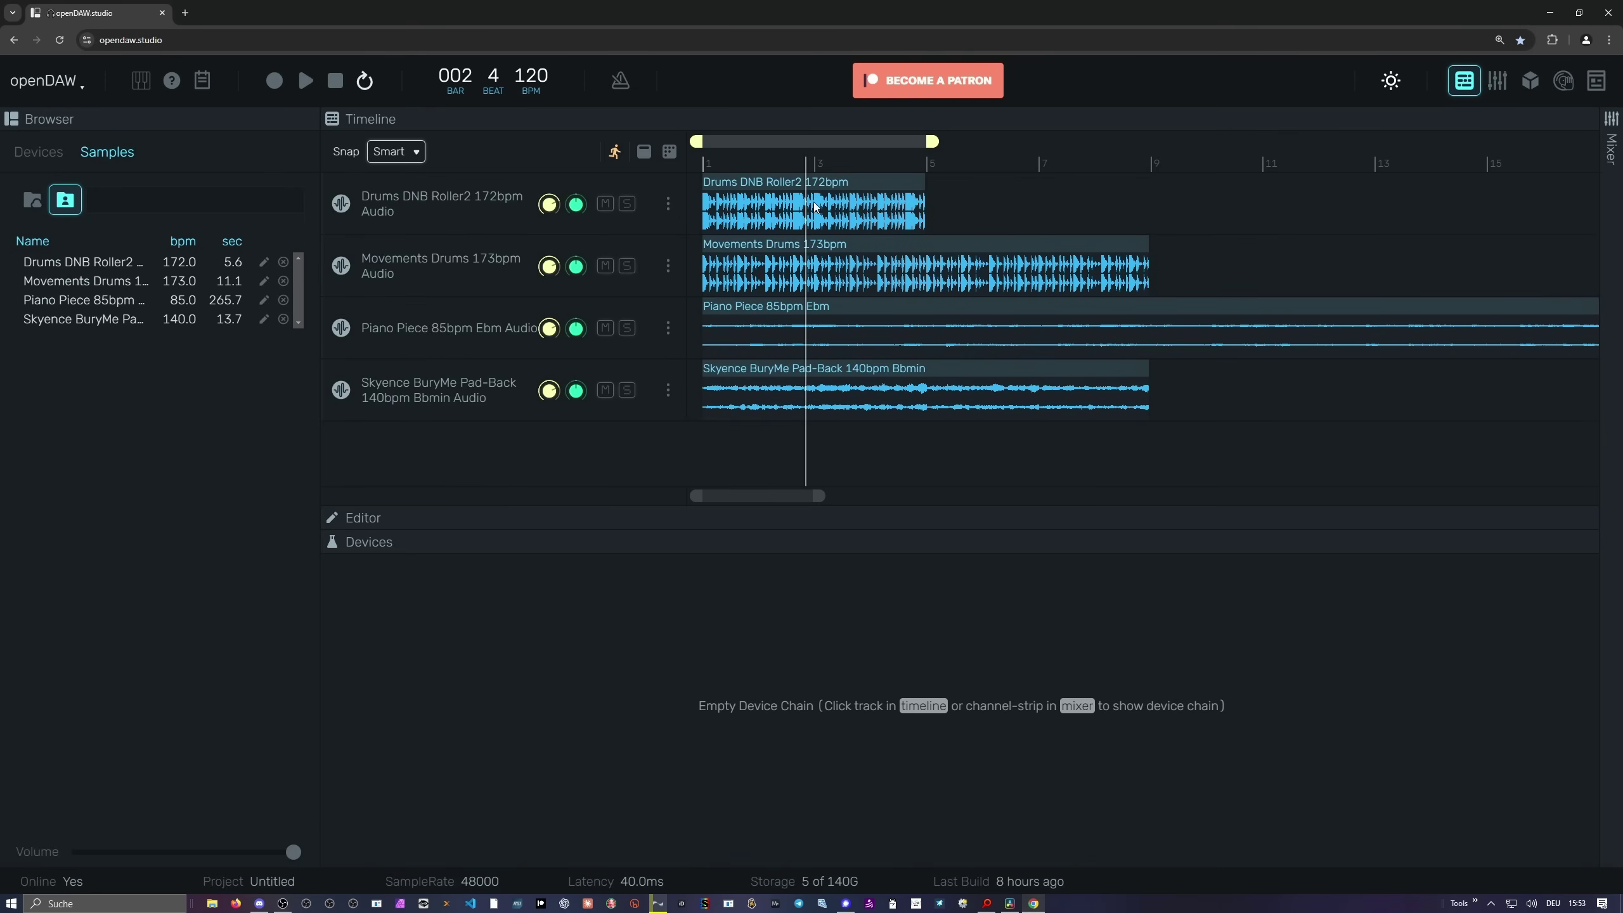
Step: Delete the Skyence, Piano Piece and Movements Drums tracks, then show the clip launcher columns
left_click(668, 390)
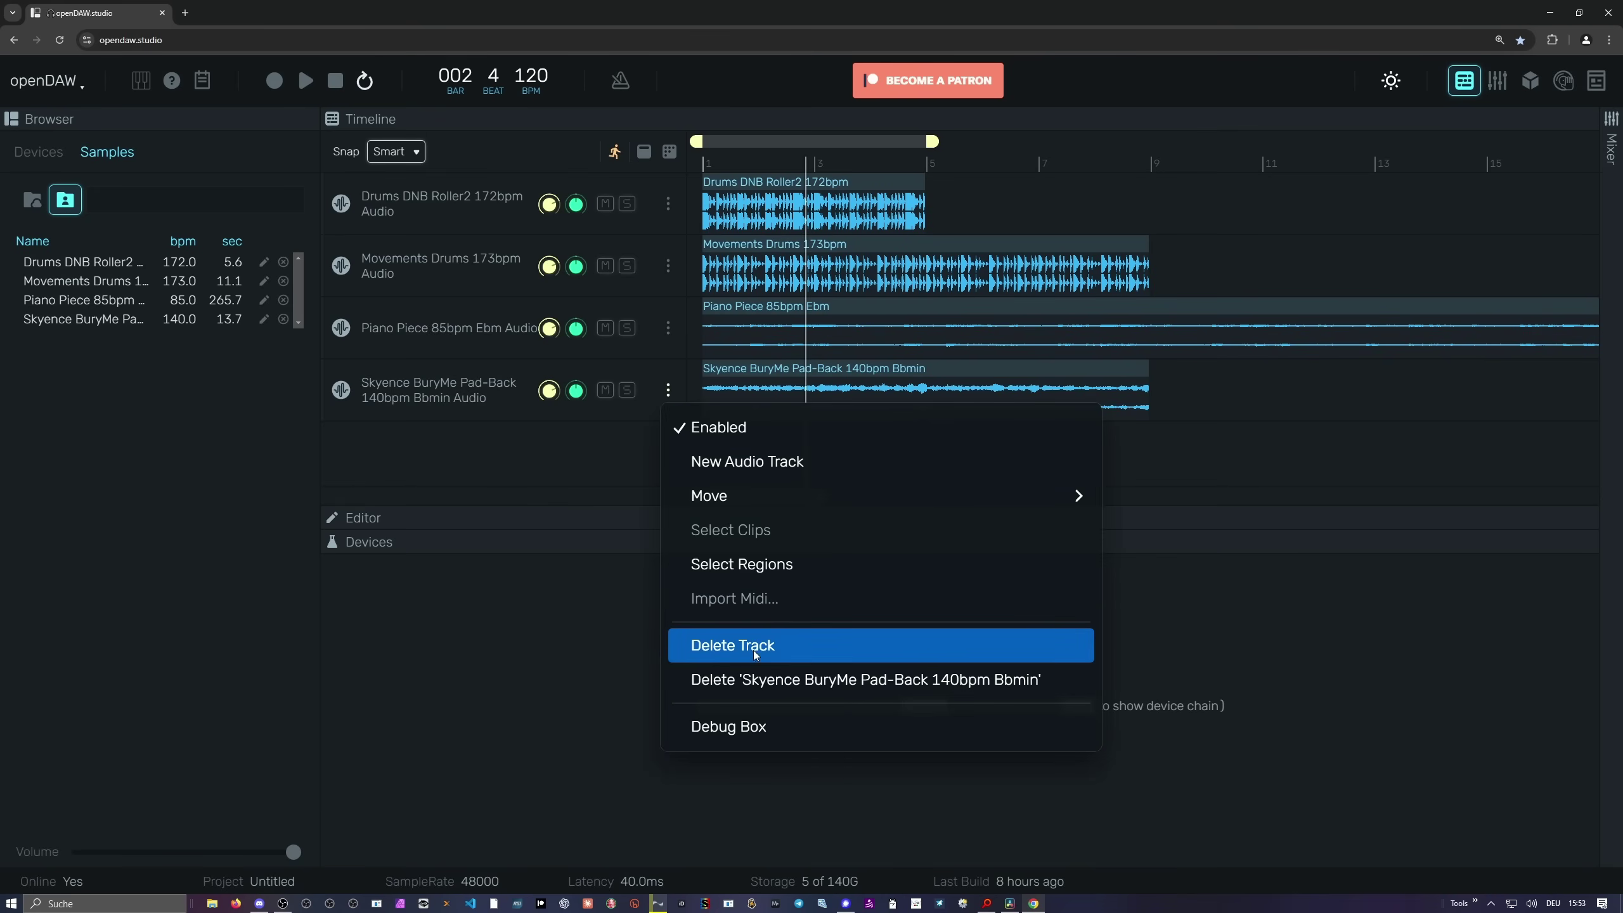
left_click(772, 645)
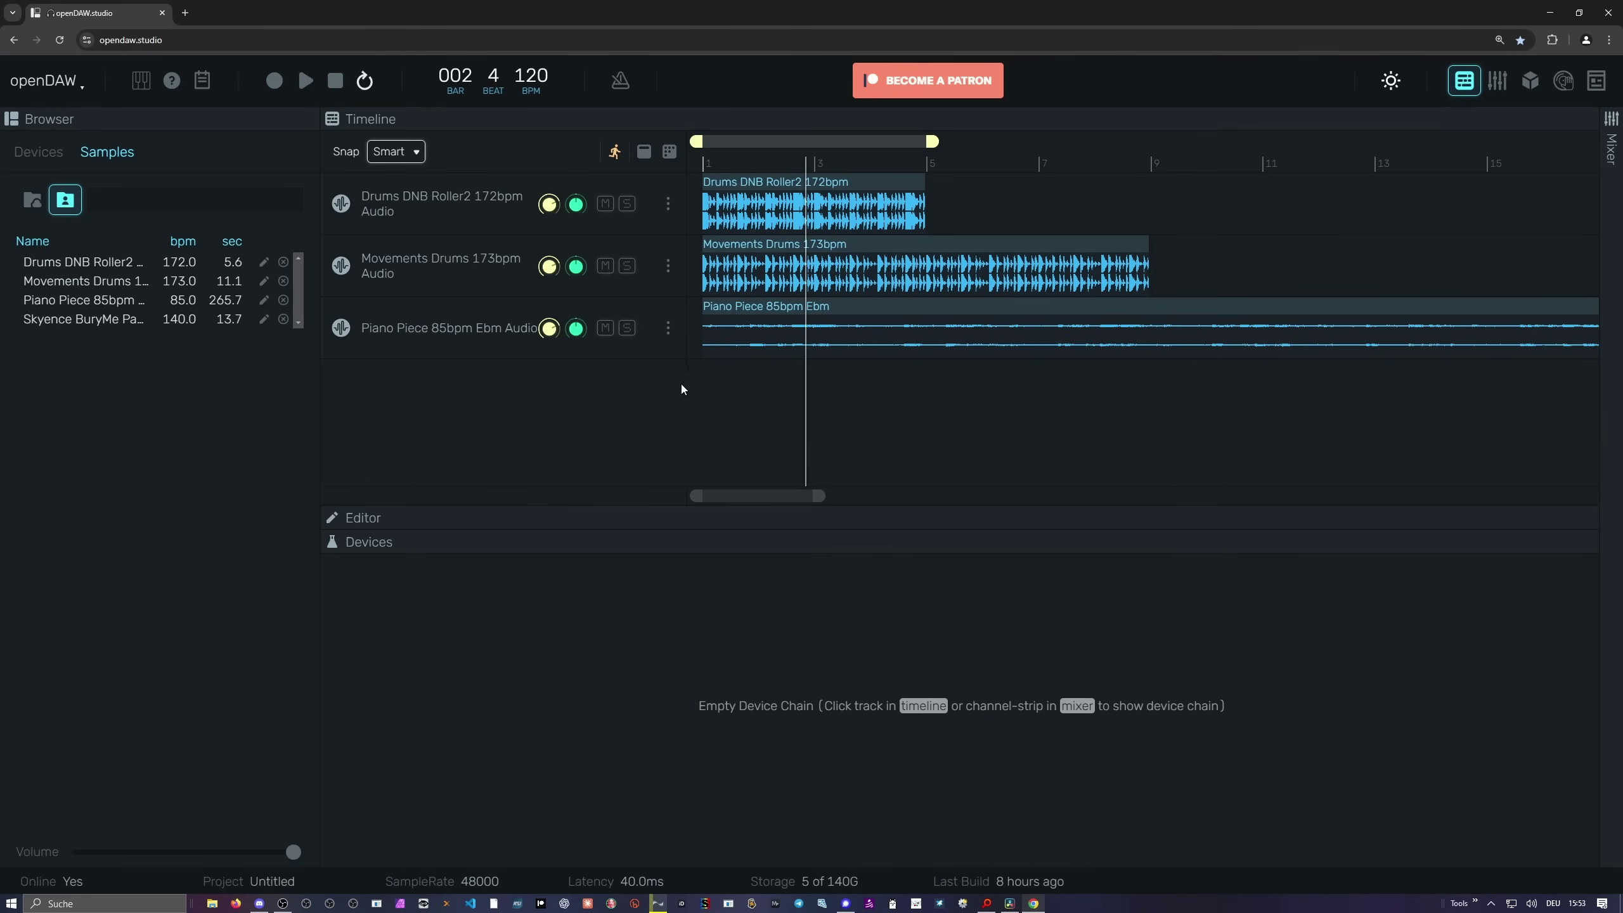
left_click(667, 327)
left_click(741, 583)
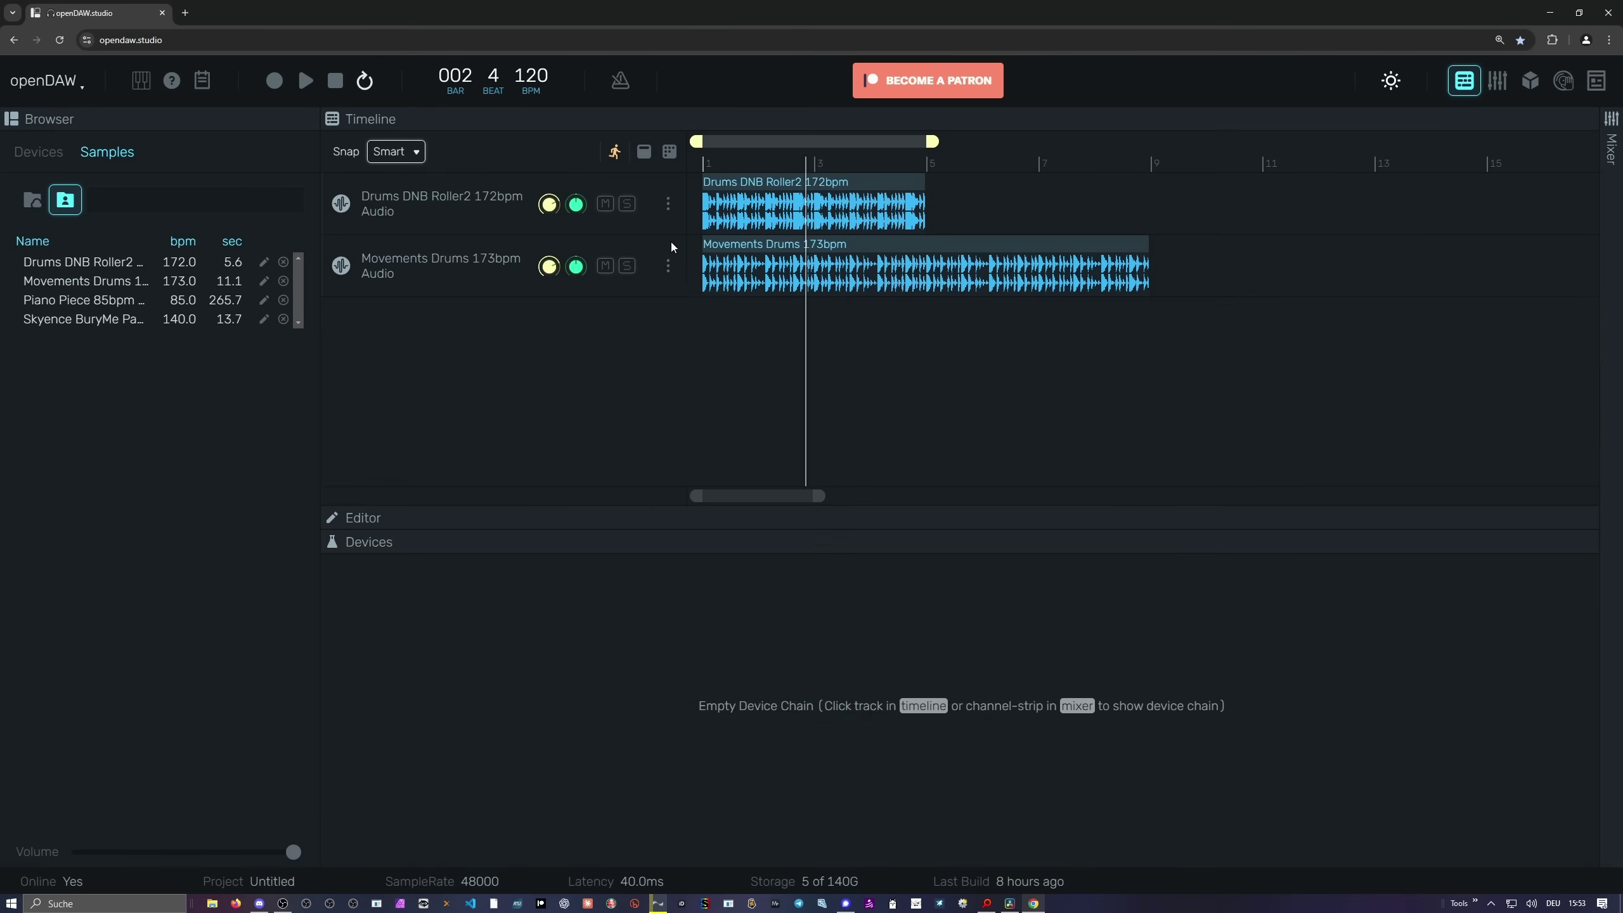
left_click(668, 265)
left_click(735, 519)
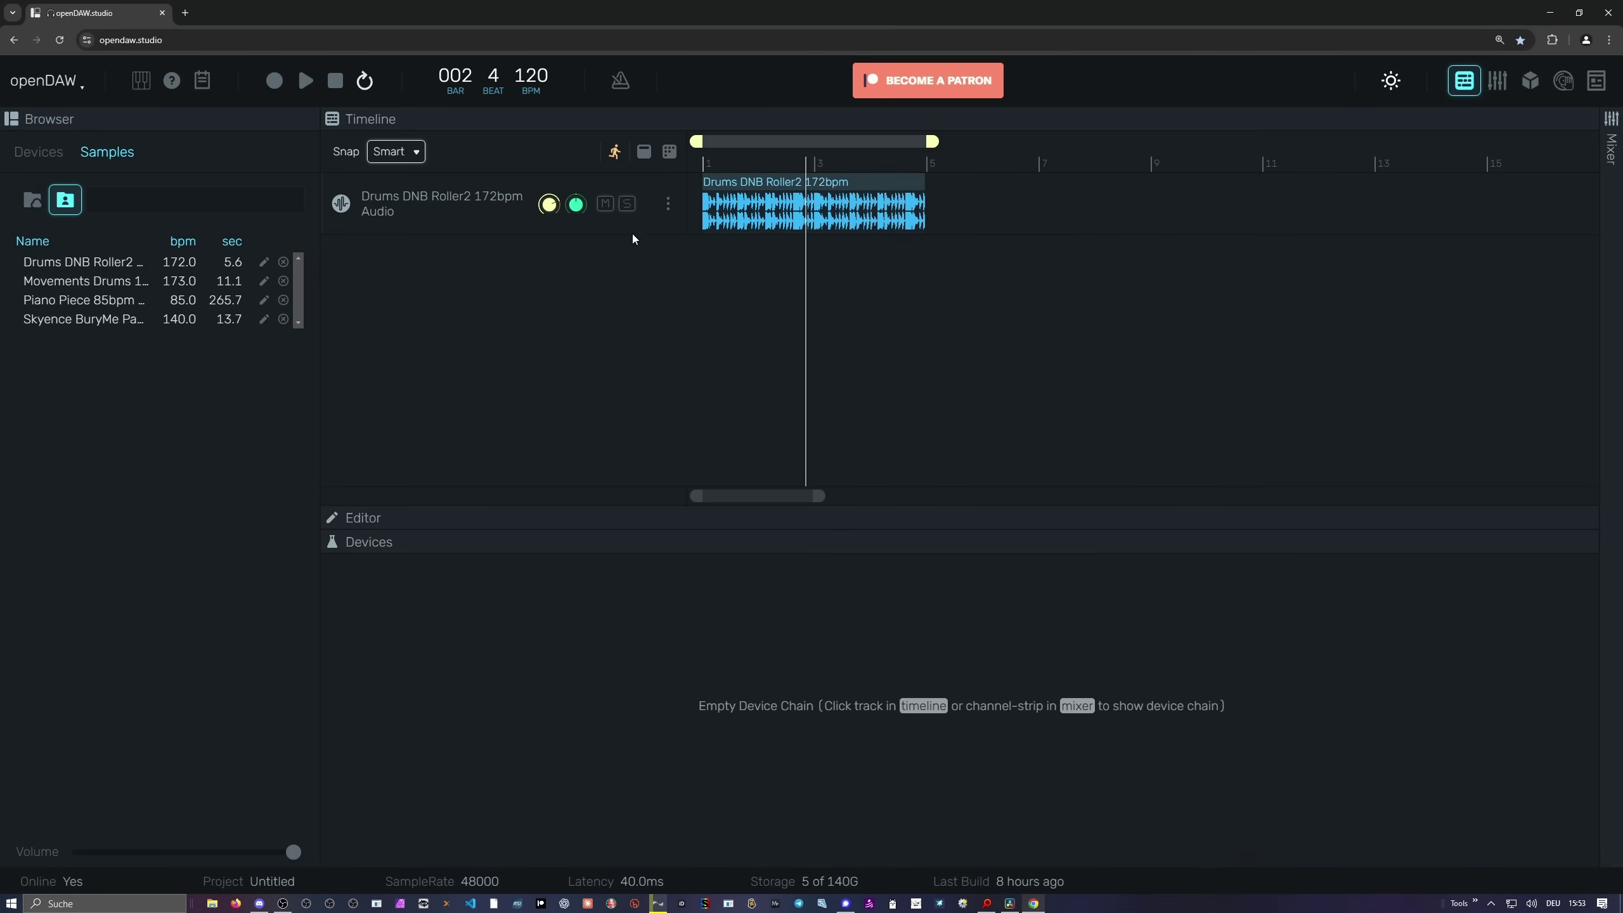
left_click(667, 155)
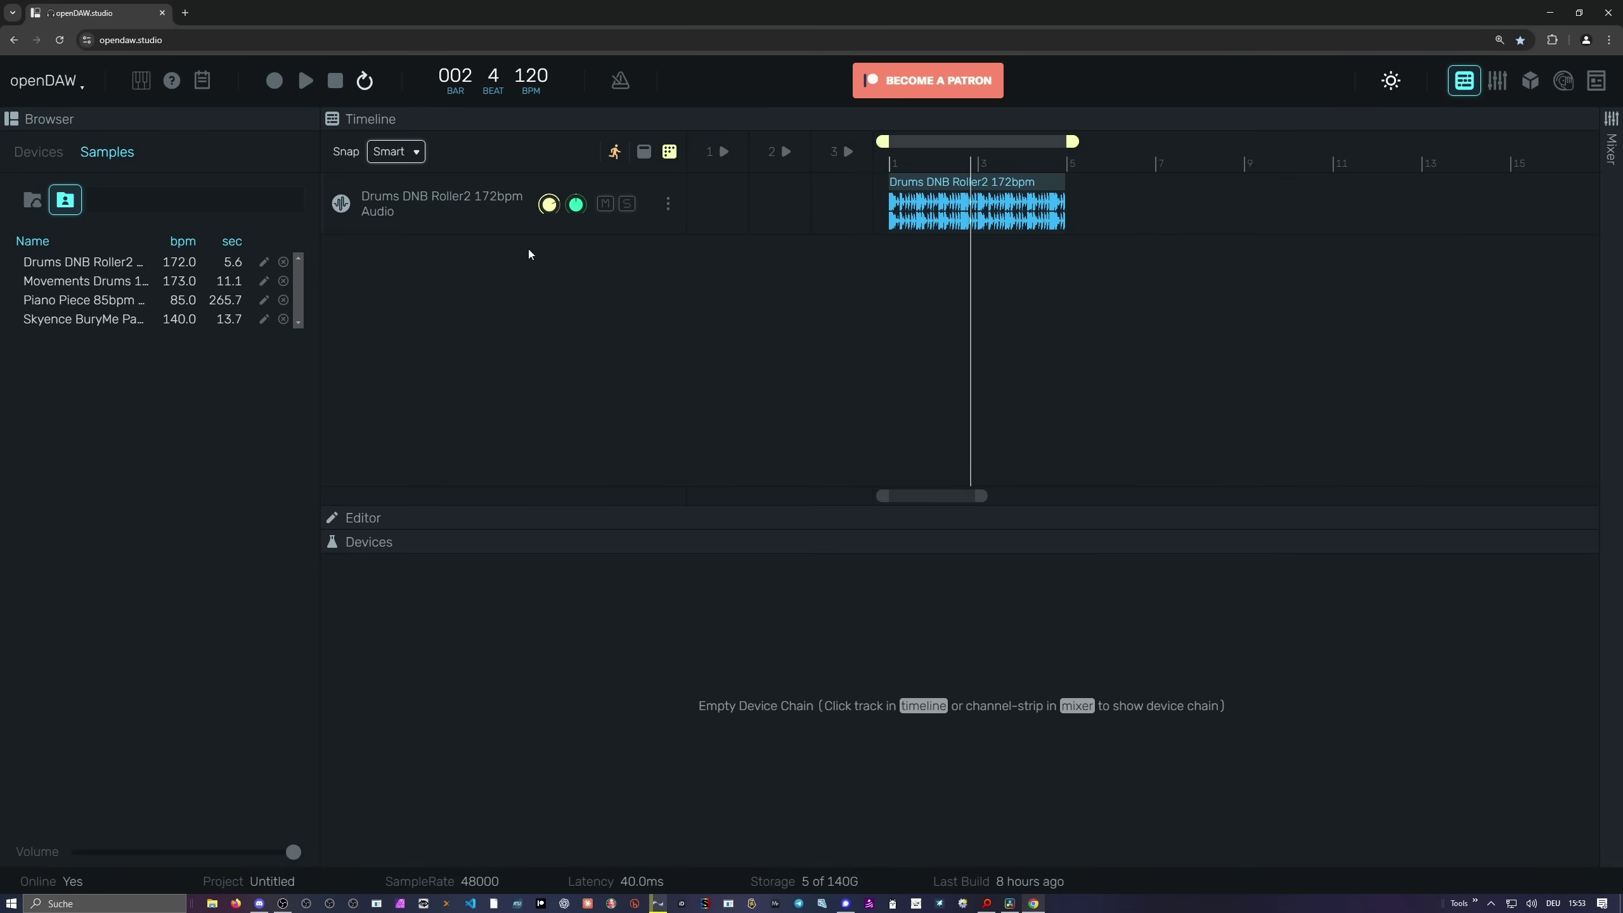
Step: Add a Revamp EQ effect to the Drums DNB Roller2 track's device chain
left_click(491, 205)
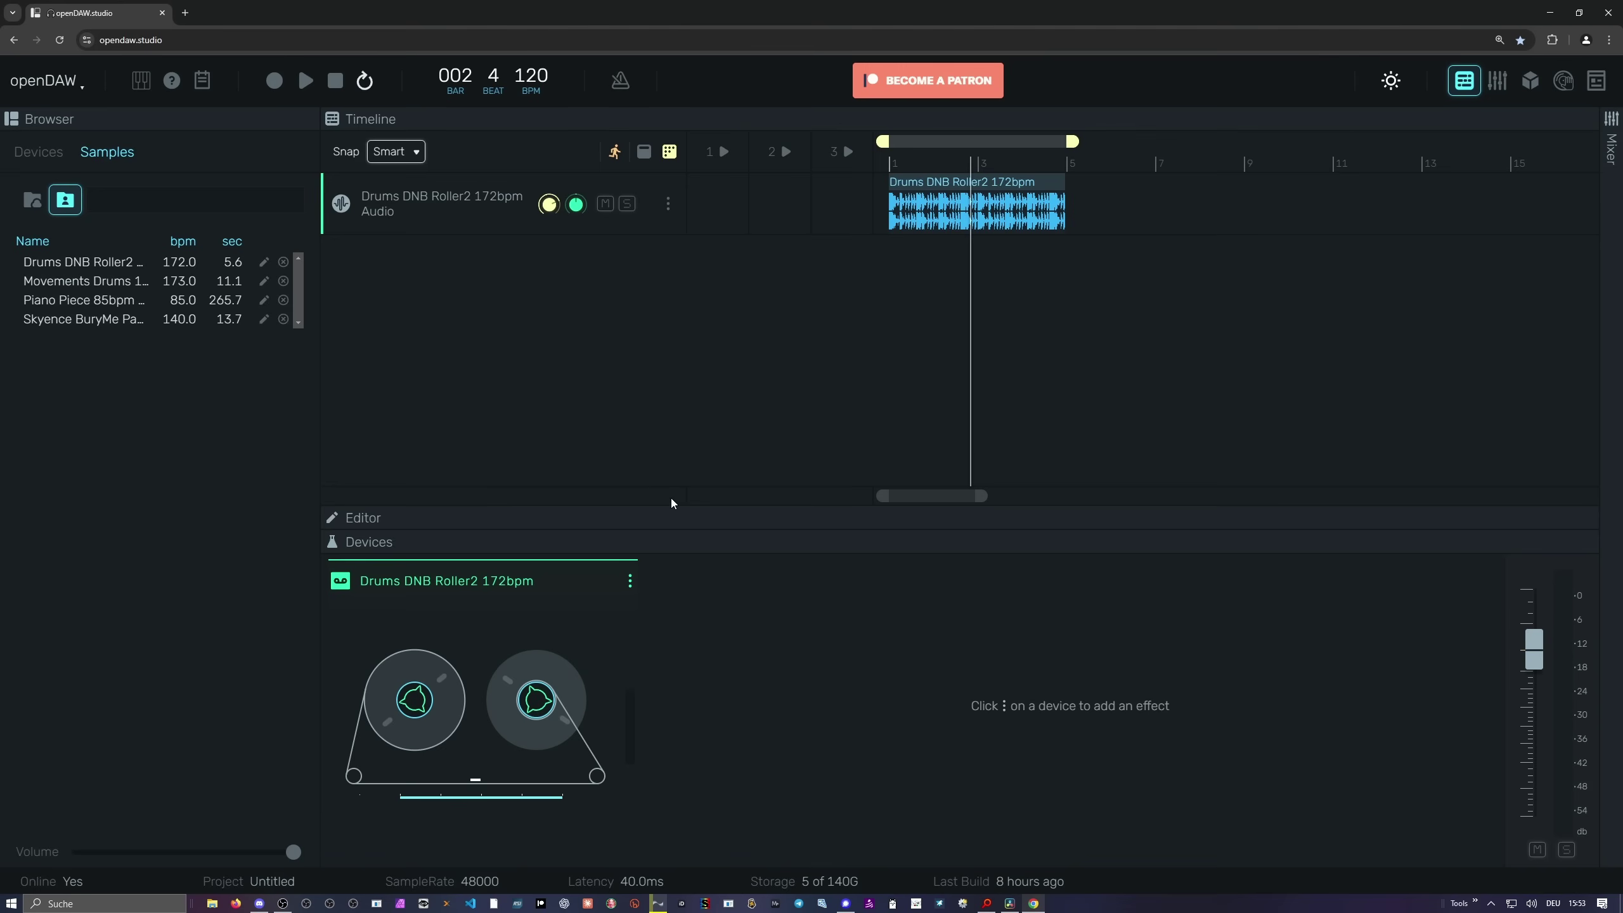
left_click(630, 580)
mouse_move(895, 745)
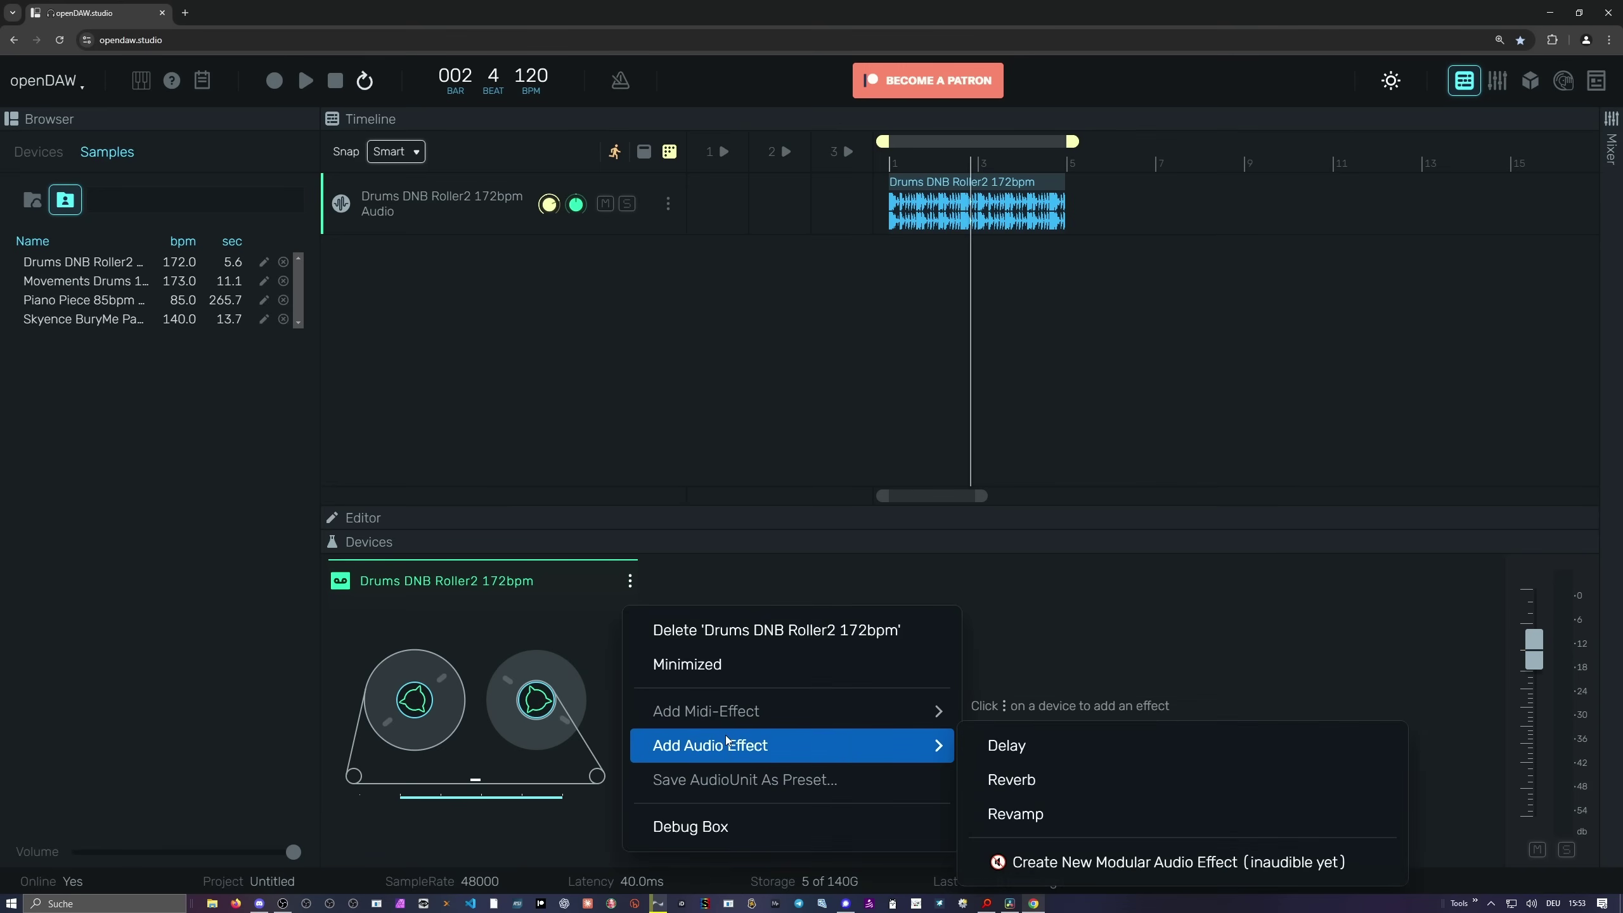
left_click(1048, 814)
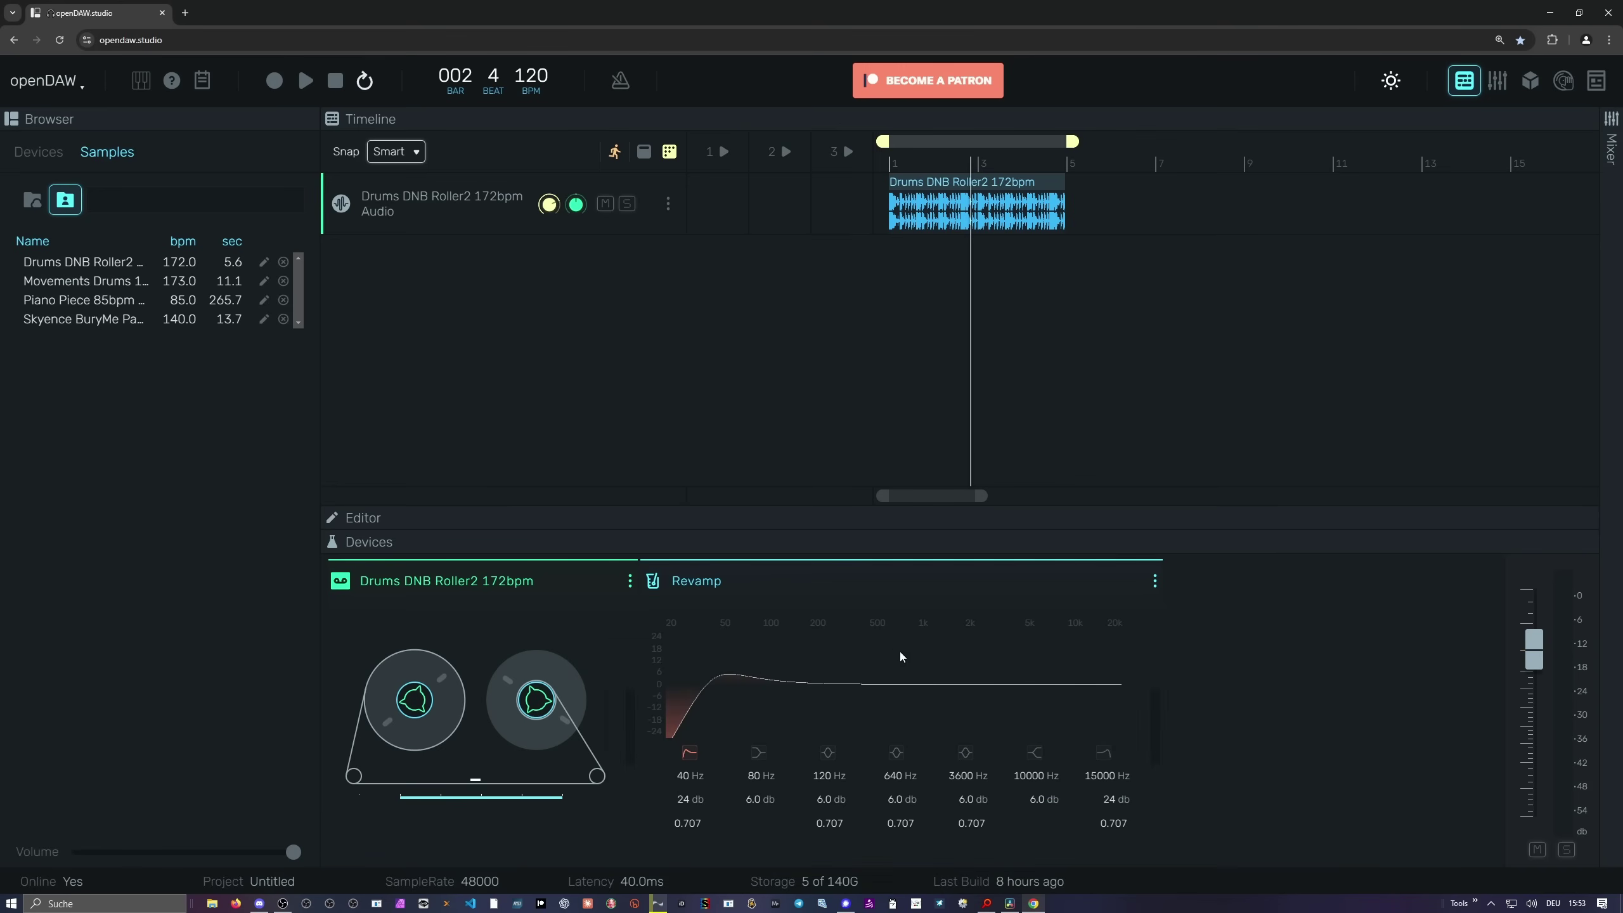
Step: Lower the Revamp low-pass frequency to 190 Hz and create automation for it
mouse_move(1108, 775)
left_mouse_down()
mouse_move(1119, 832)
mouse_move(1073, 835)
mouse_move(1018, 881)
mouse_move(1085, 831)
mouse_move(1112, 785)
left_mouse_up()
right_click(1113, 781)
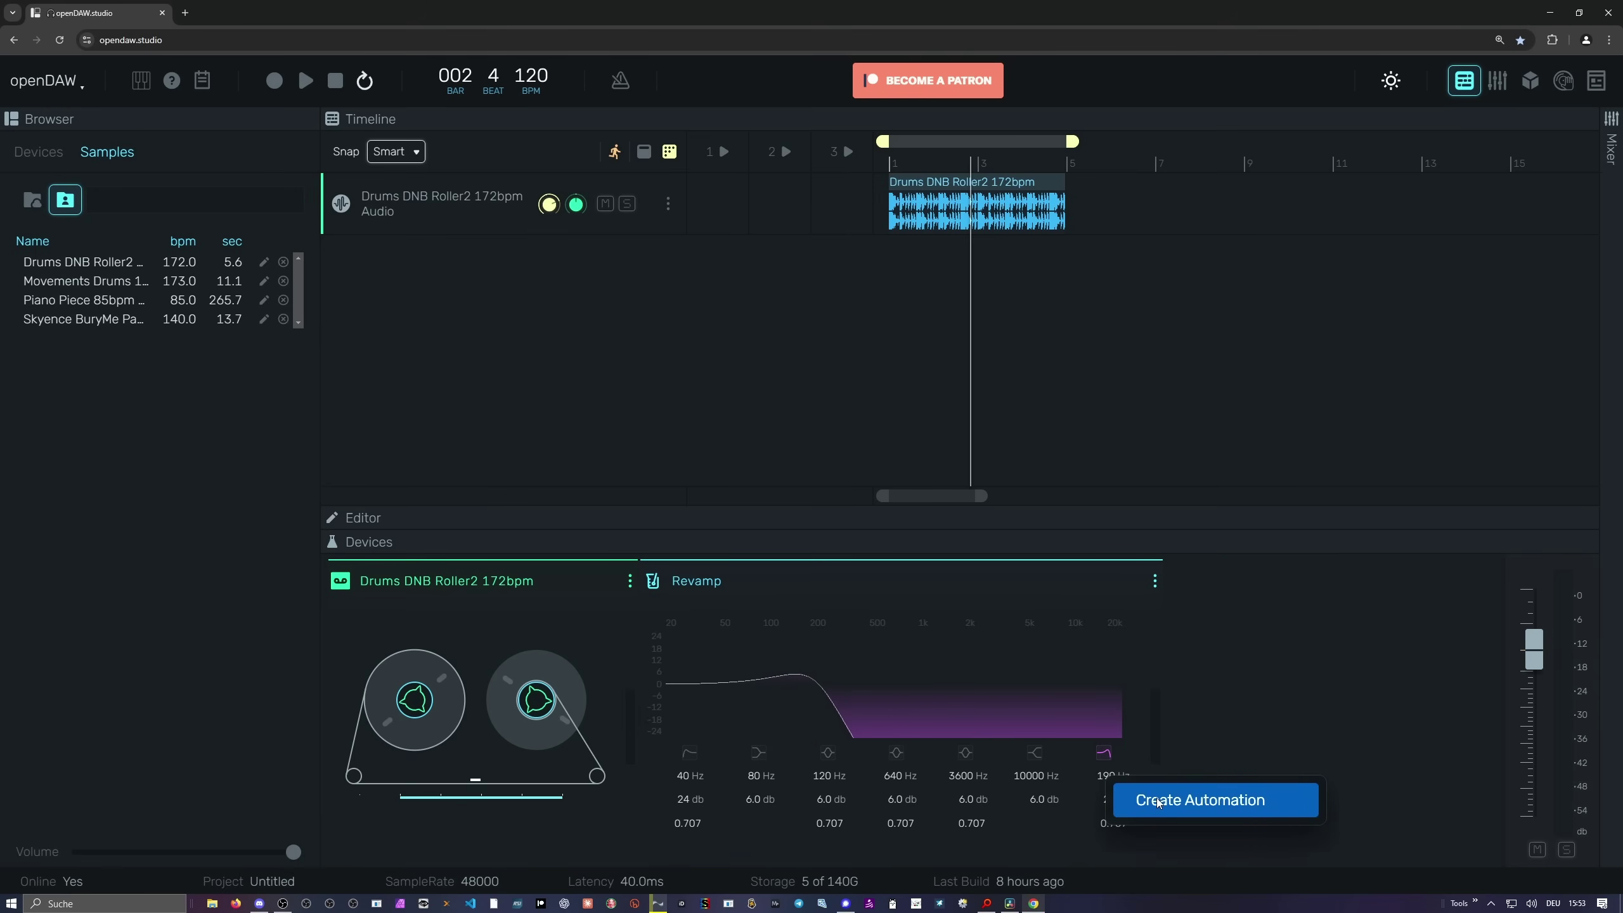
left_click(1157, 805)
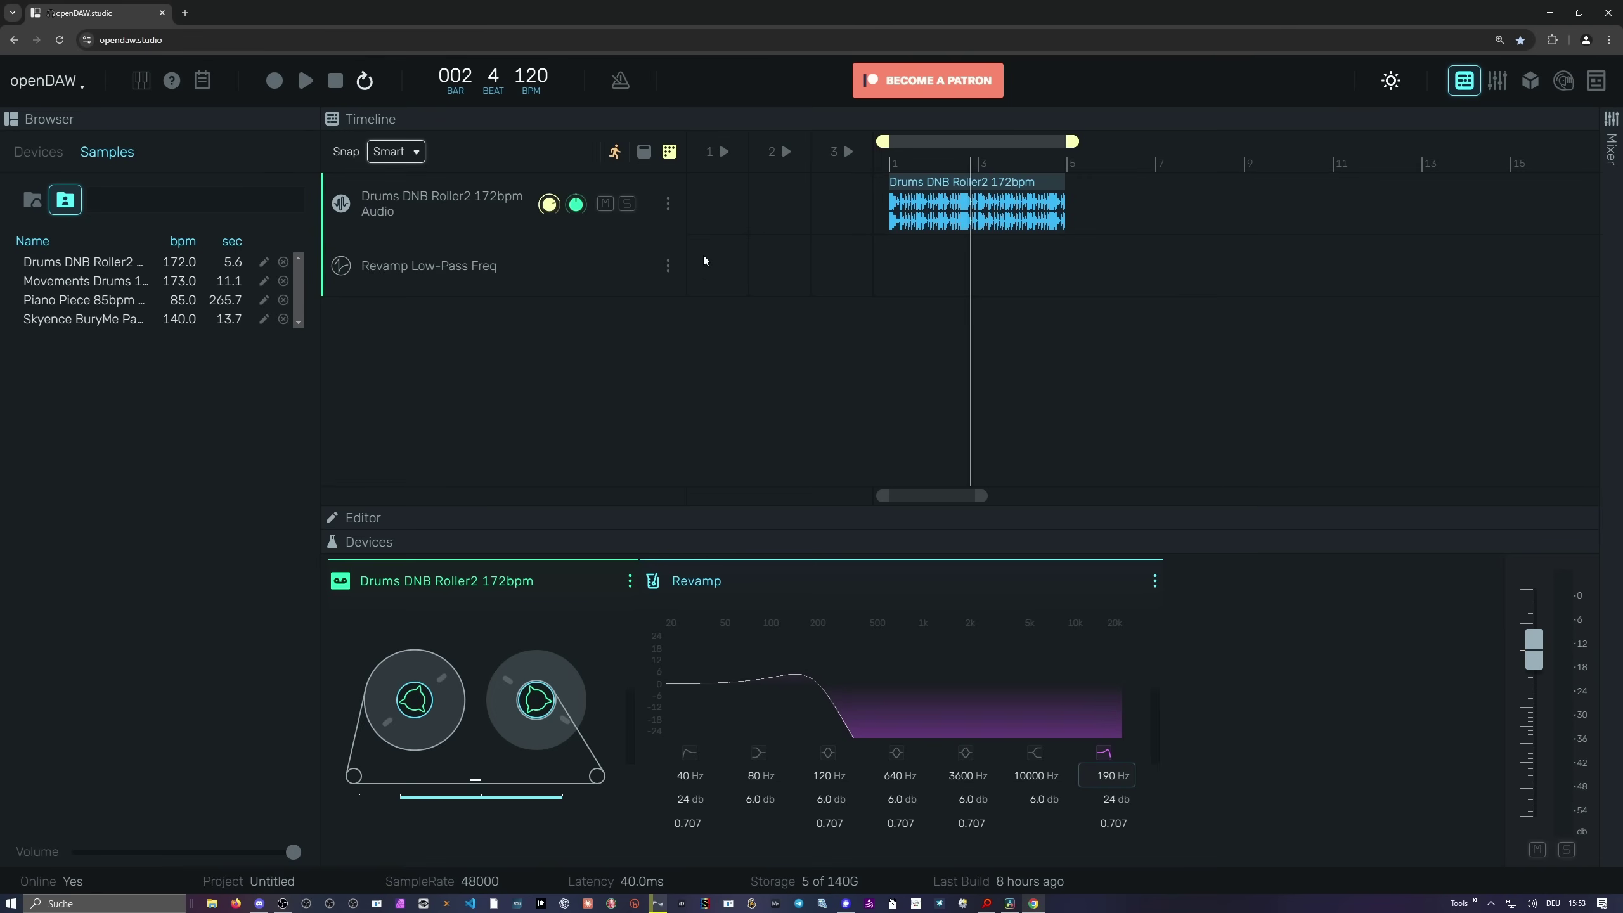
Step: Draw an automation clip falling from the top value to 54 Hz, trim it there, and play it
double_click(718, 265)
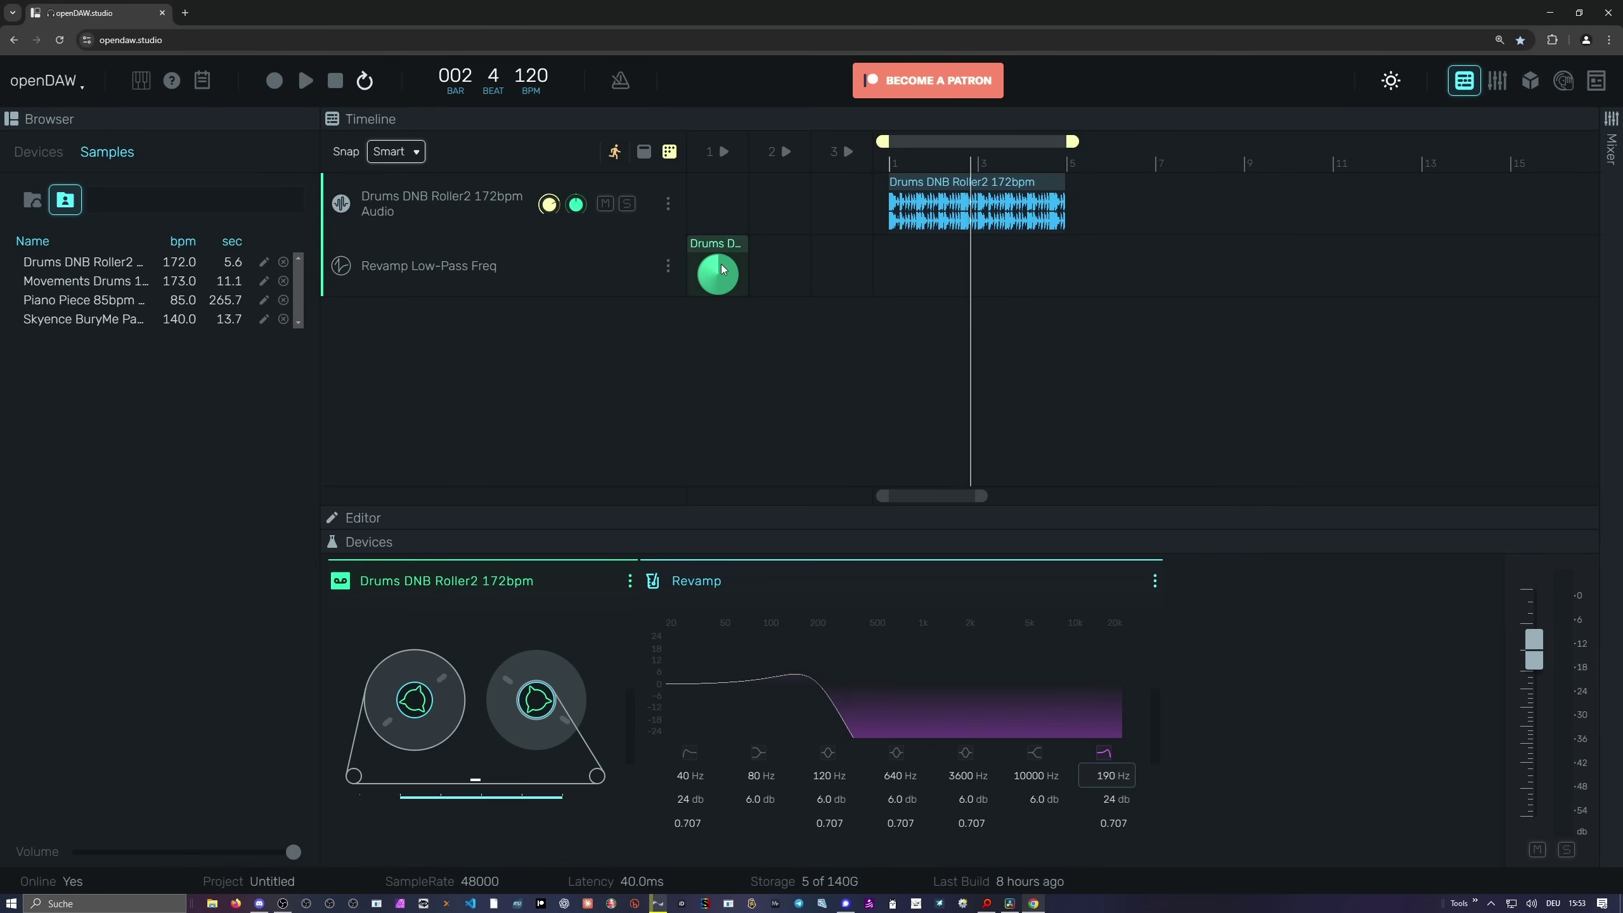
double_click(720, 258)
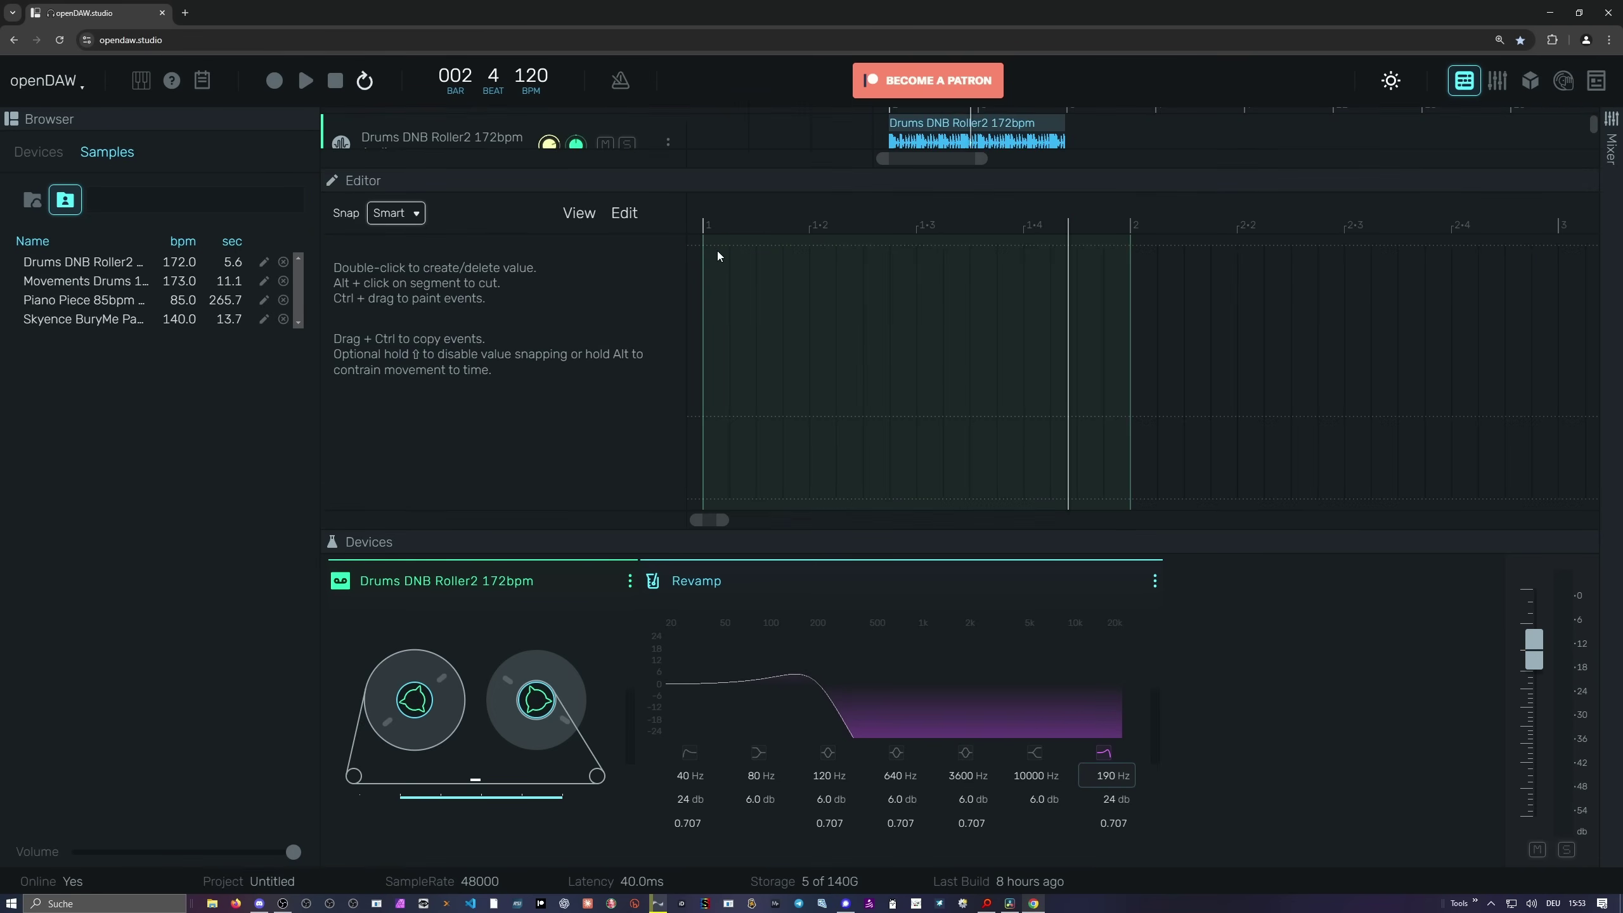
double_click(707, 420)
left_click_drag(706, 417, 719, 252)
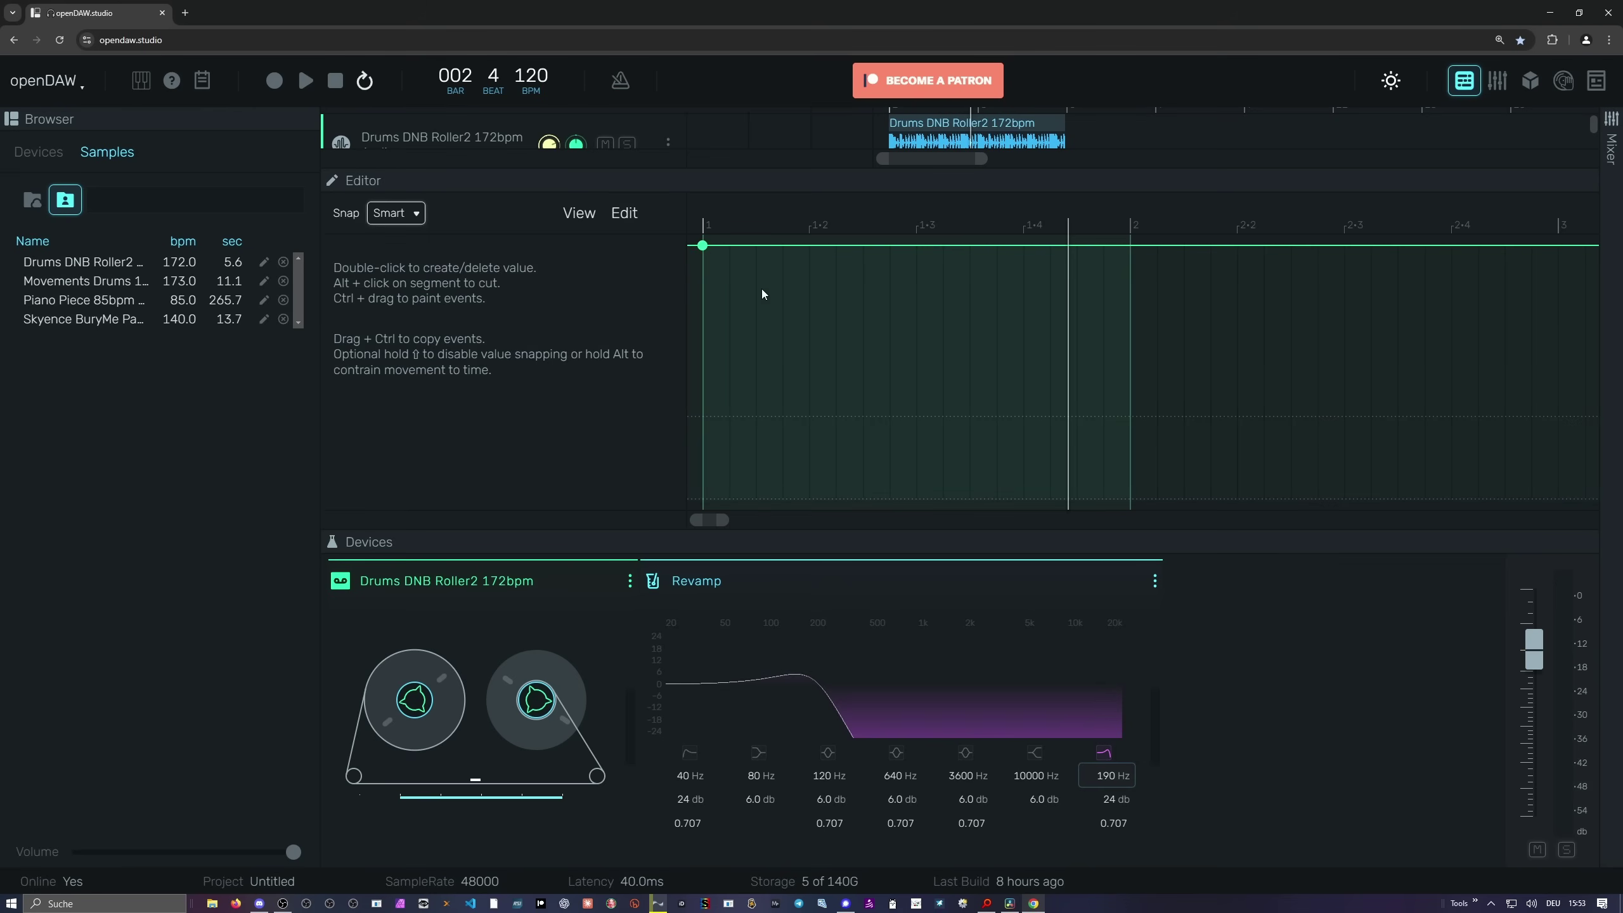
double_click(754, 283)
left_click_drag(754, 283, 787, 526)
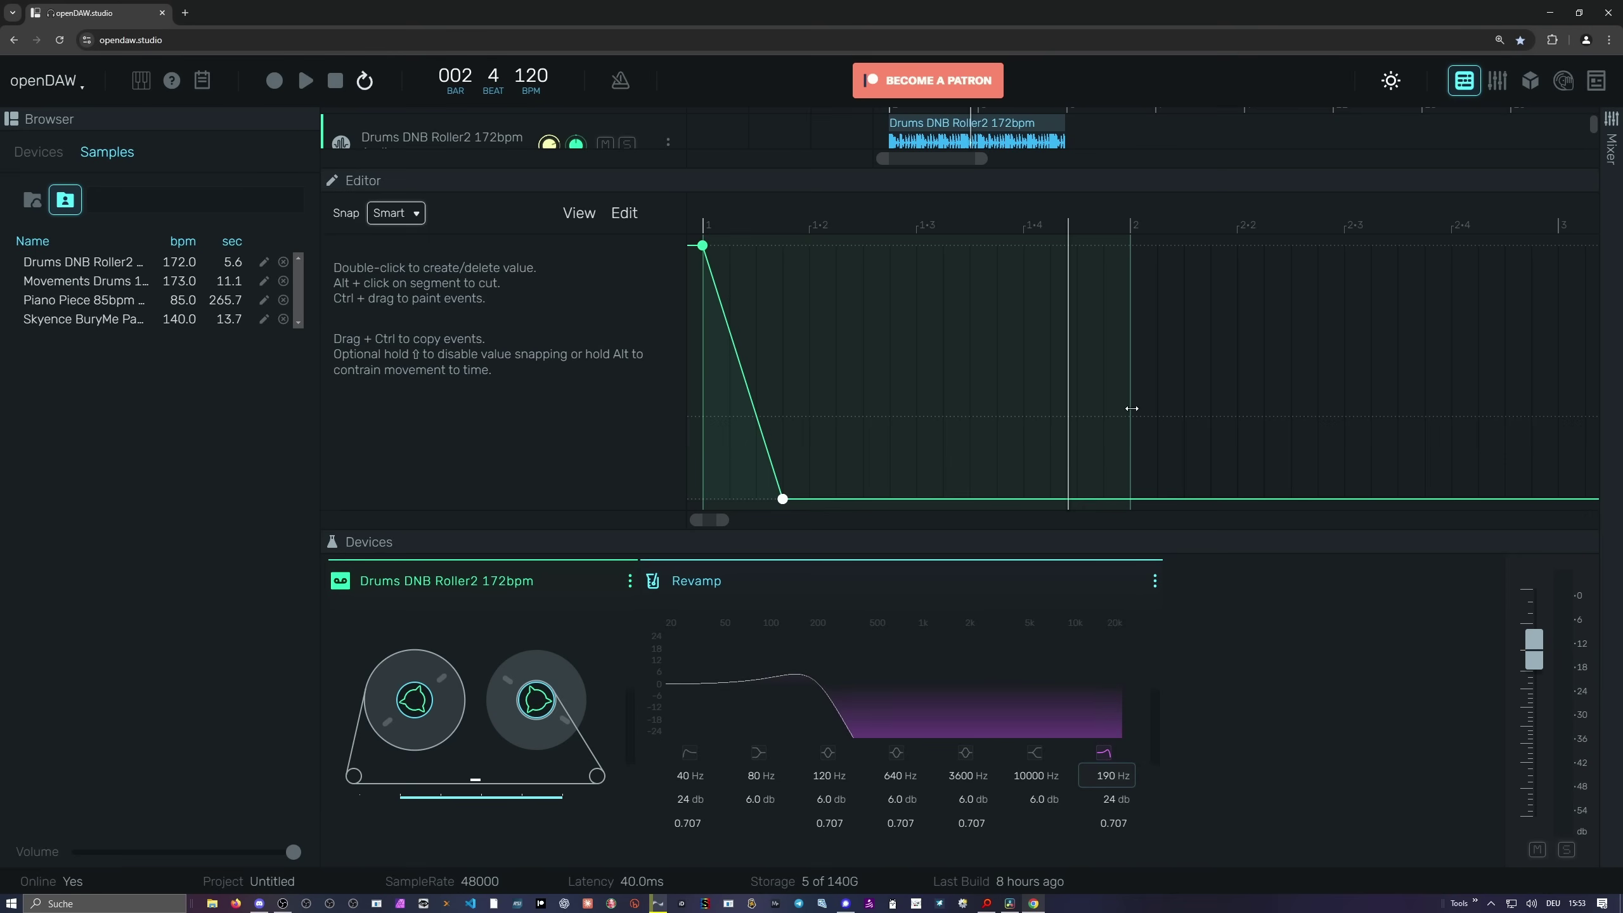
left_click_drag(1131, 410, 783, 440)
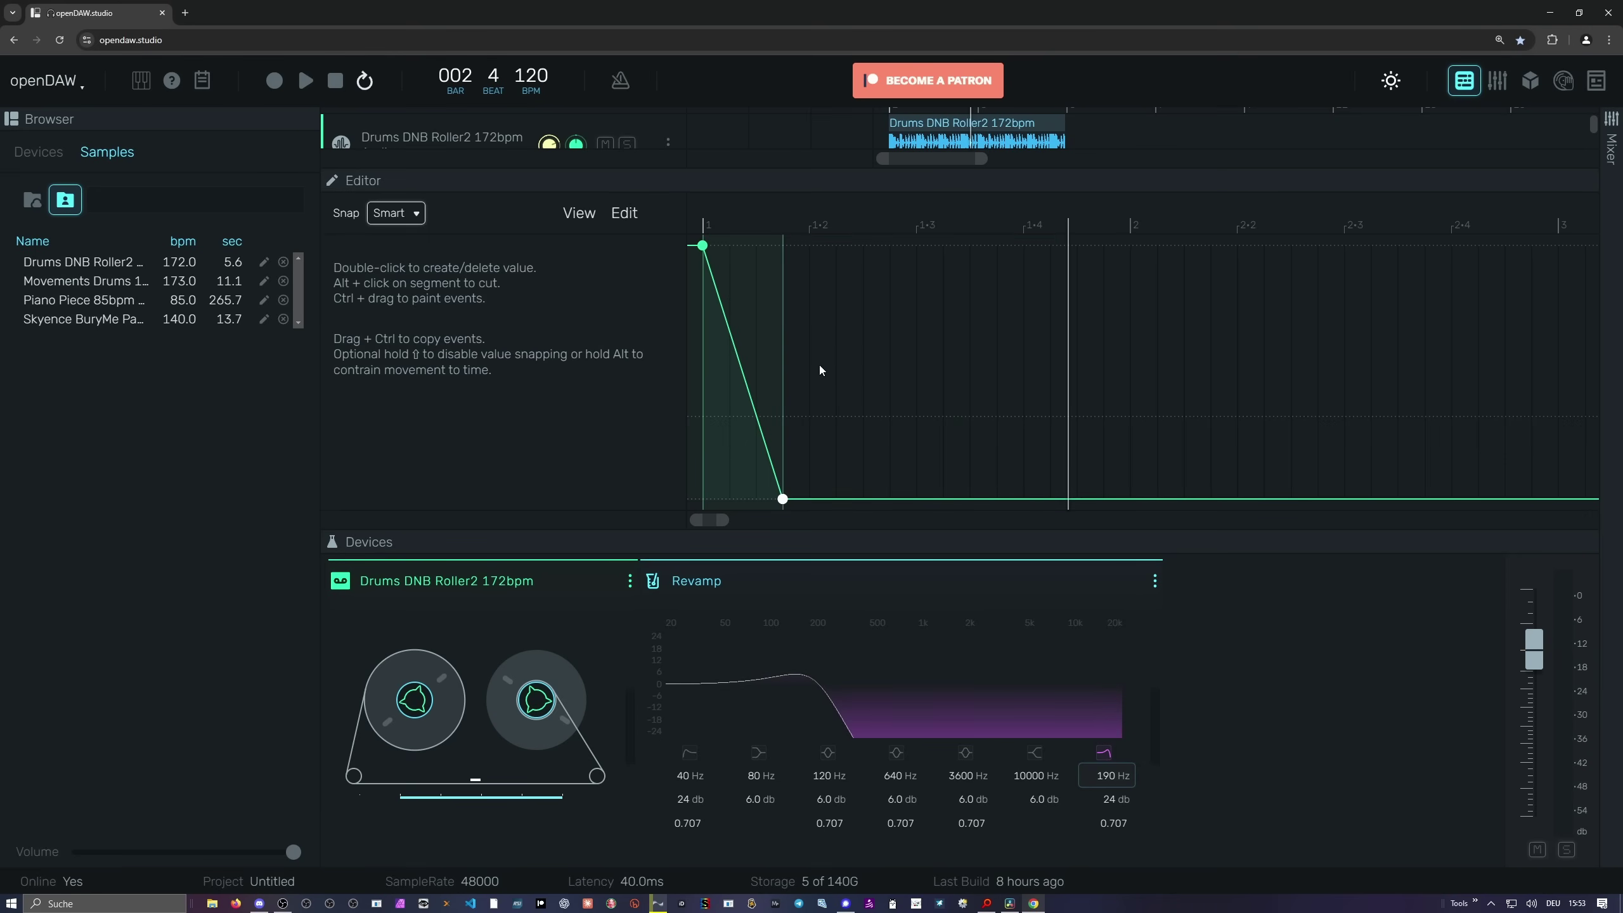
key("ctrl+minus")
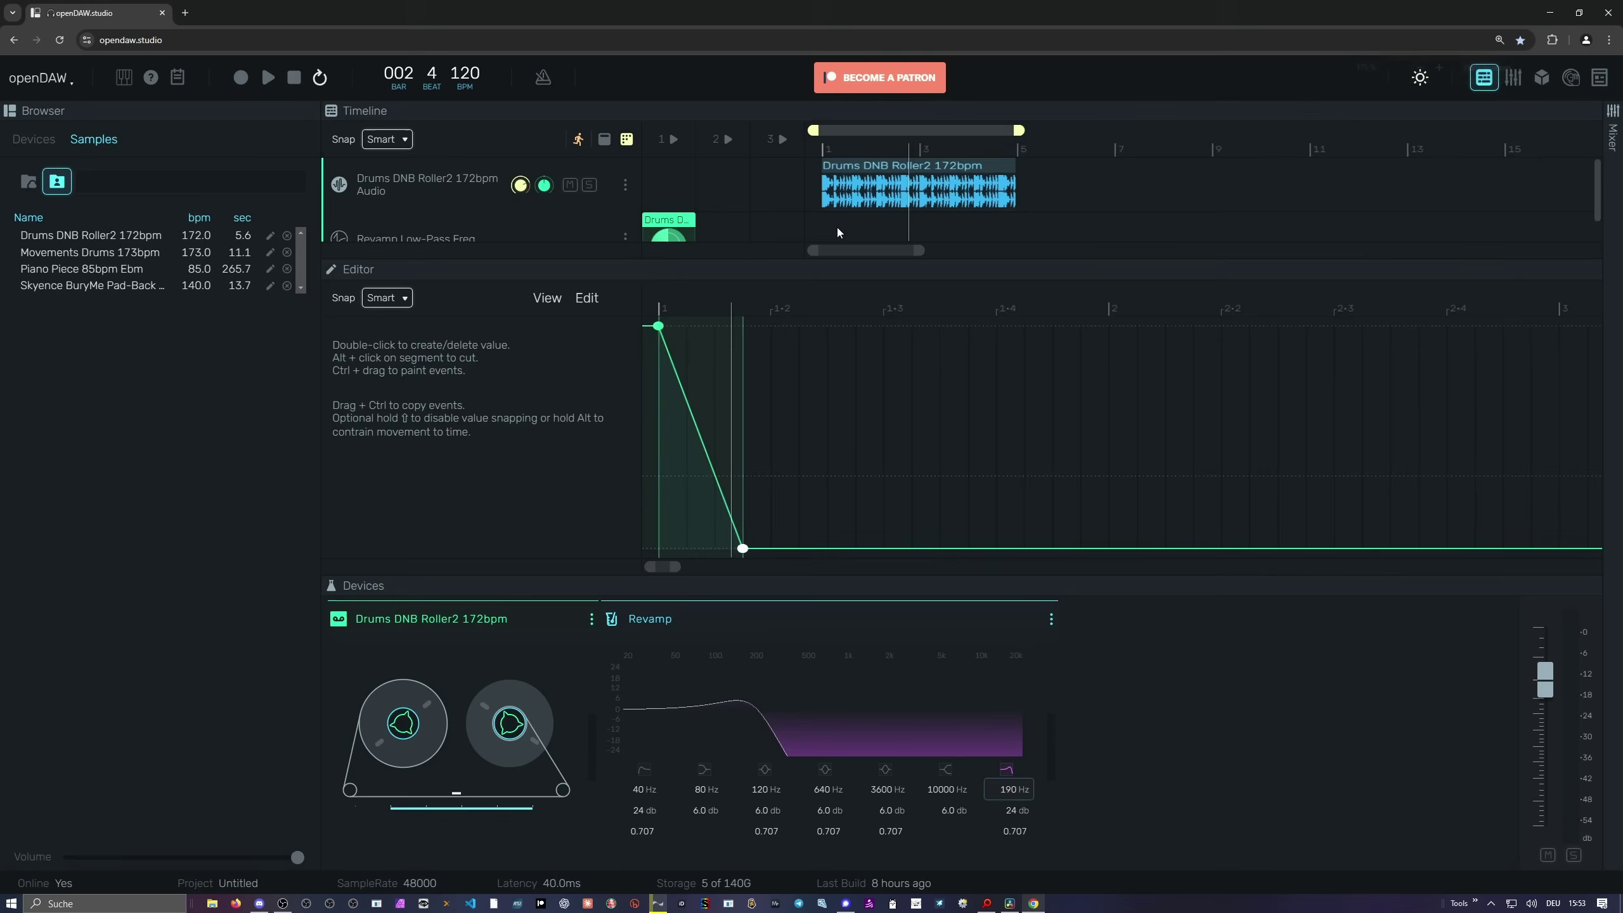
key("ctrl+minus")
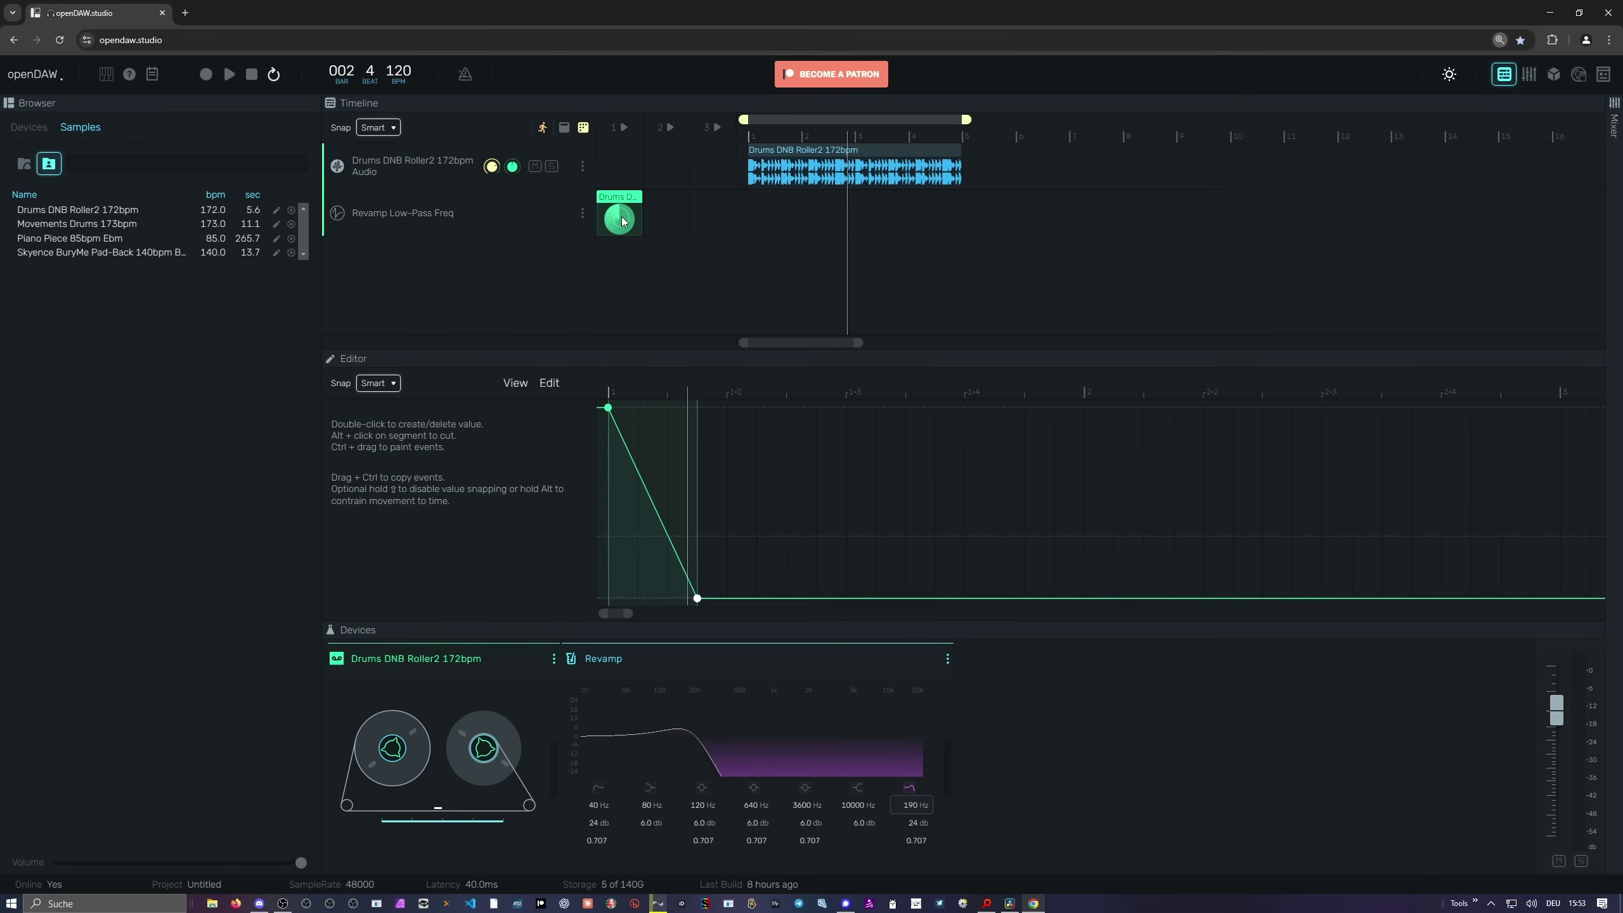
key("space")
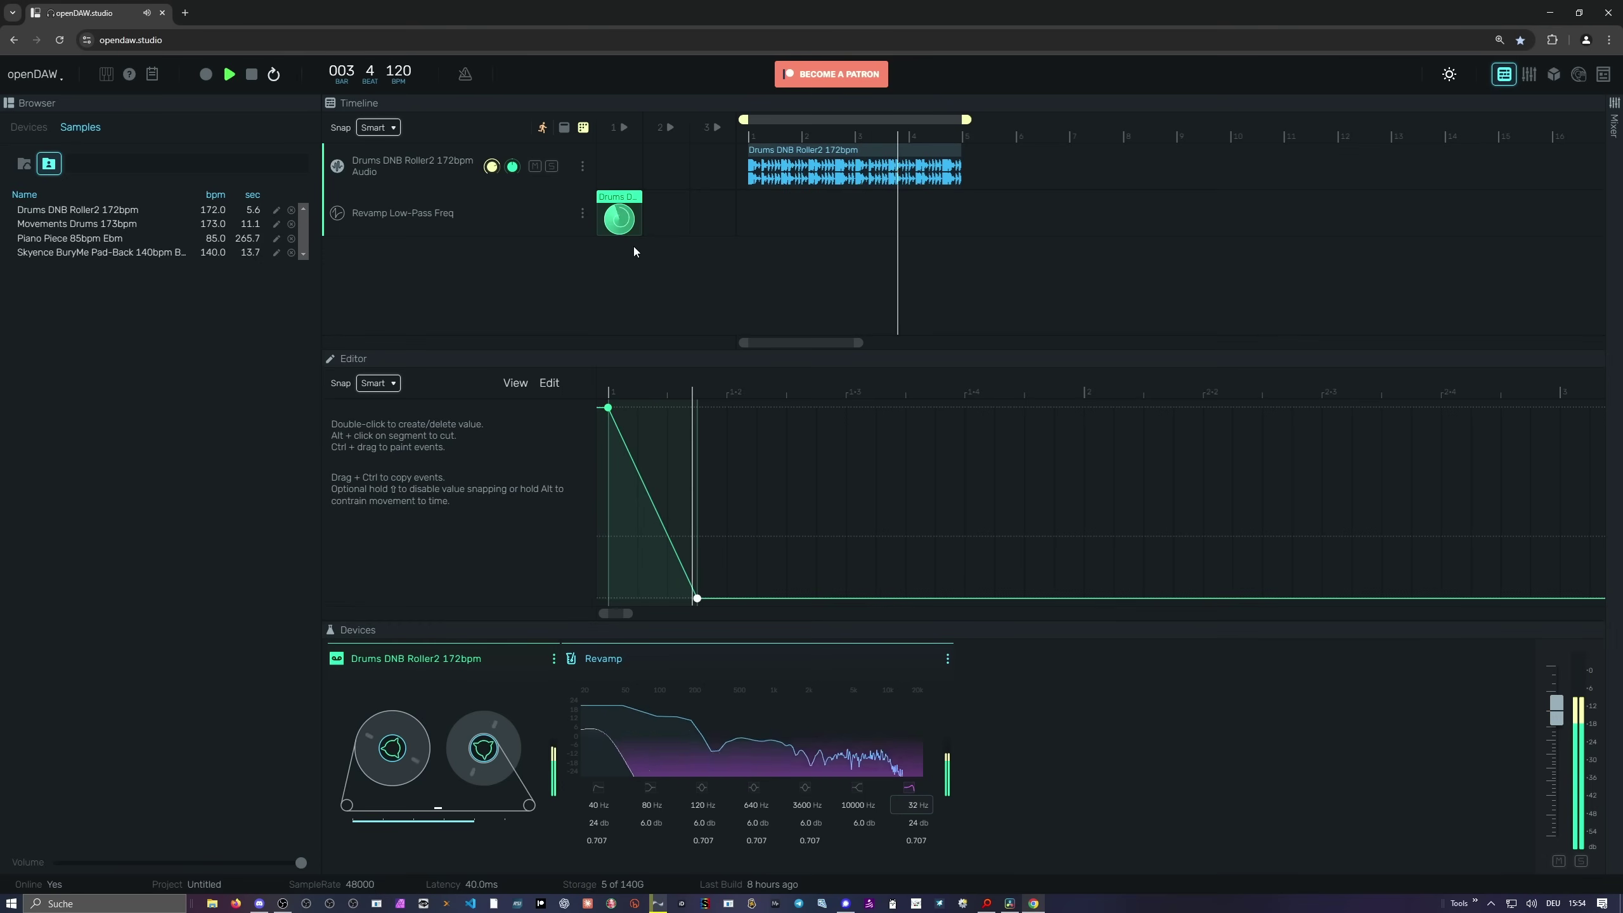
Step: Draw a second automation clip dipping to 190 Hz, peaking, then falling to 20 Hz where it ends
double_click(674, 215)
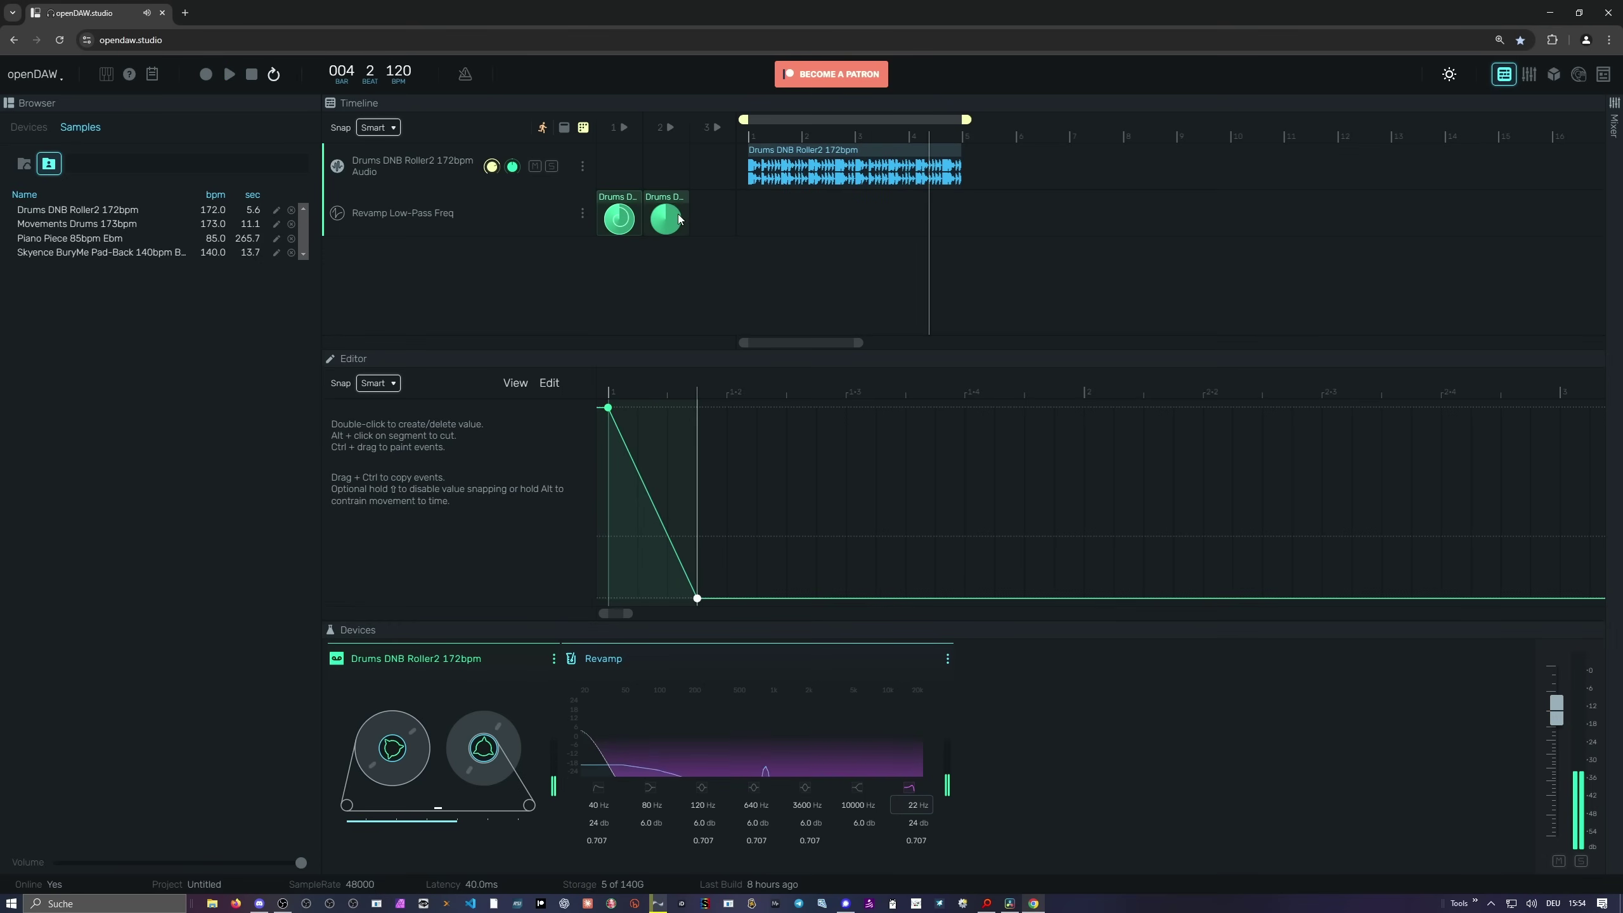
left_click(679, 218)
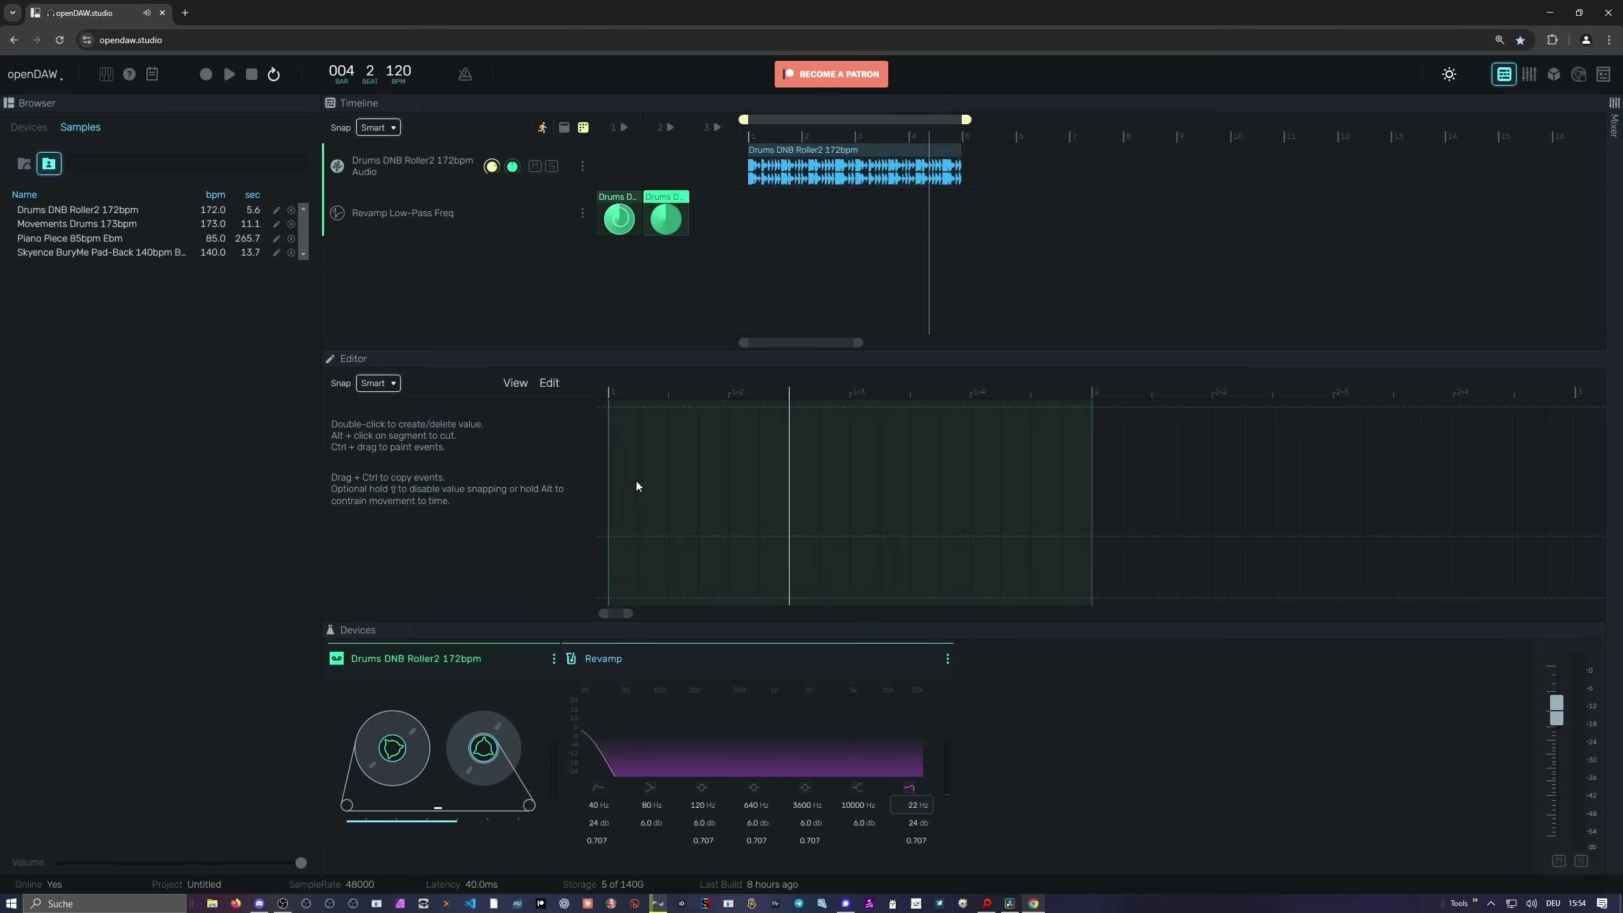
double_click(609, 407)
double_click(668, 485)
left_click_drag(669, 485, 759, 536)
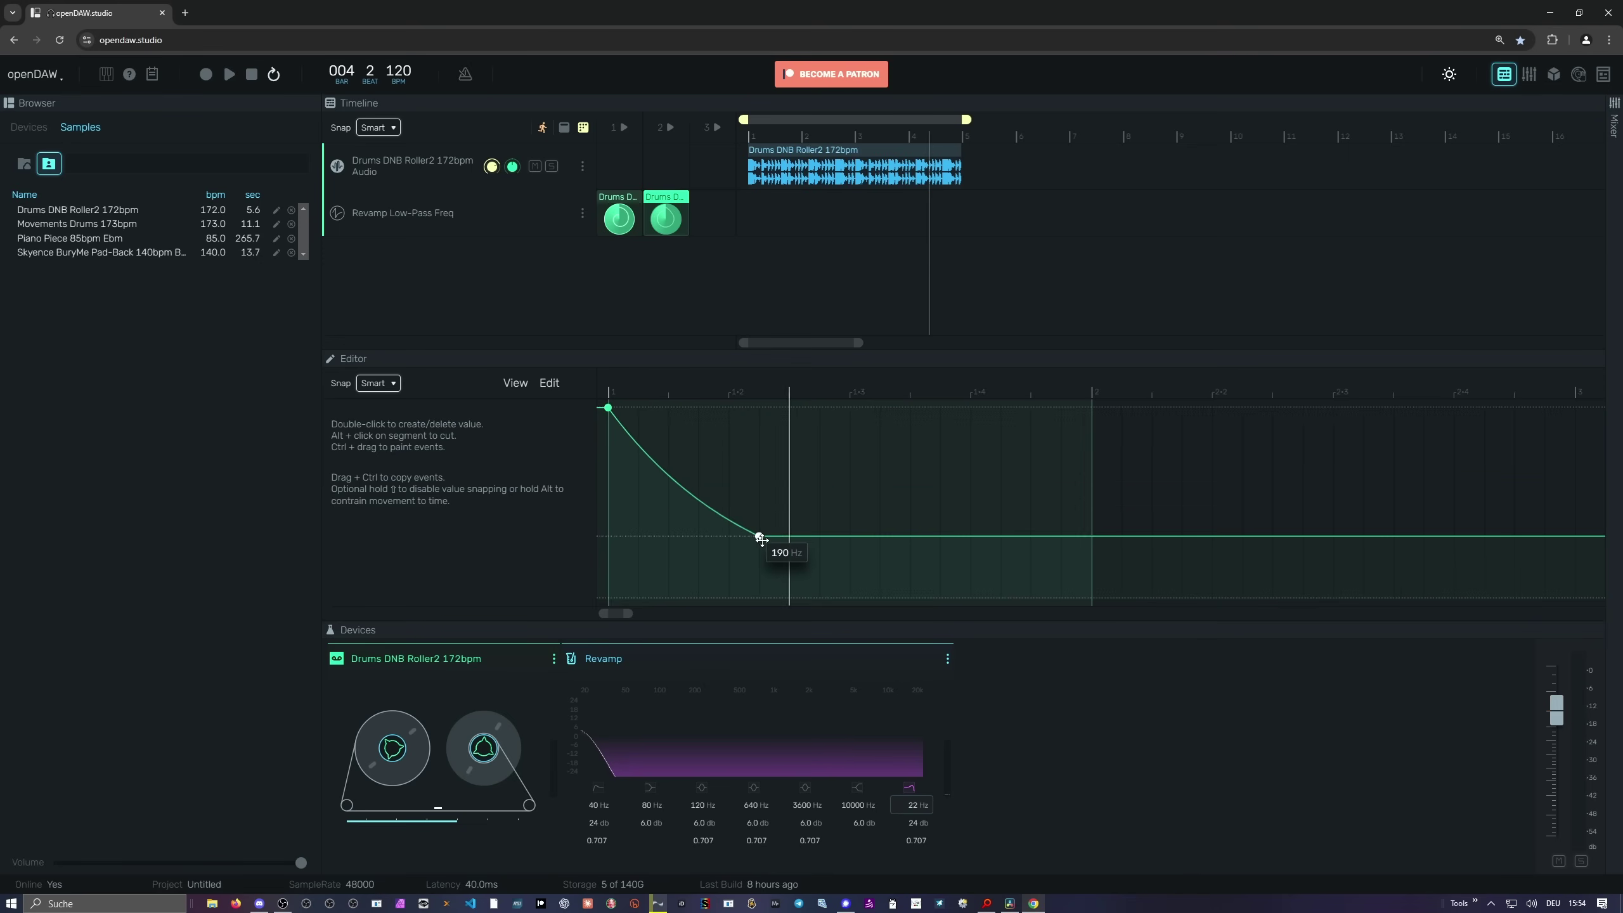
left_click_drag(609, 407, 608, 480)
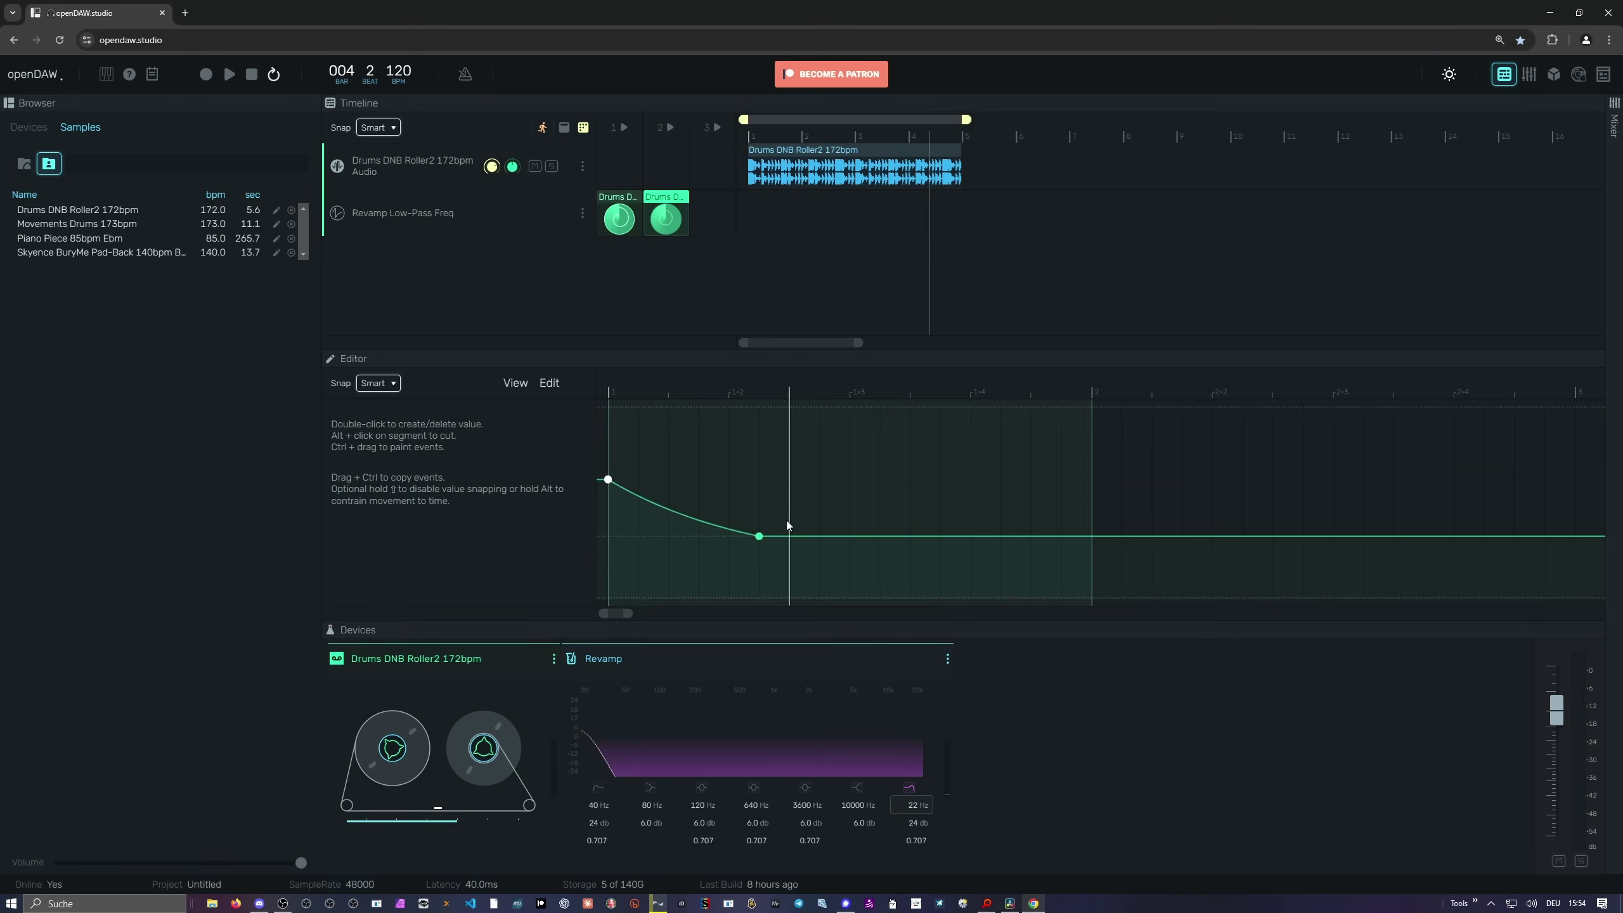
double_click(789, 467)
double_click(875, 563)
left_click_drag(876, 563, 883, 596)
left_click_drag(1092, 528, 880, 550)
Step: Launch the second clip, switch to the first and back, then stop playback
left_click(672, 233)
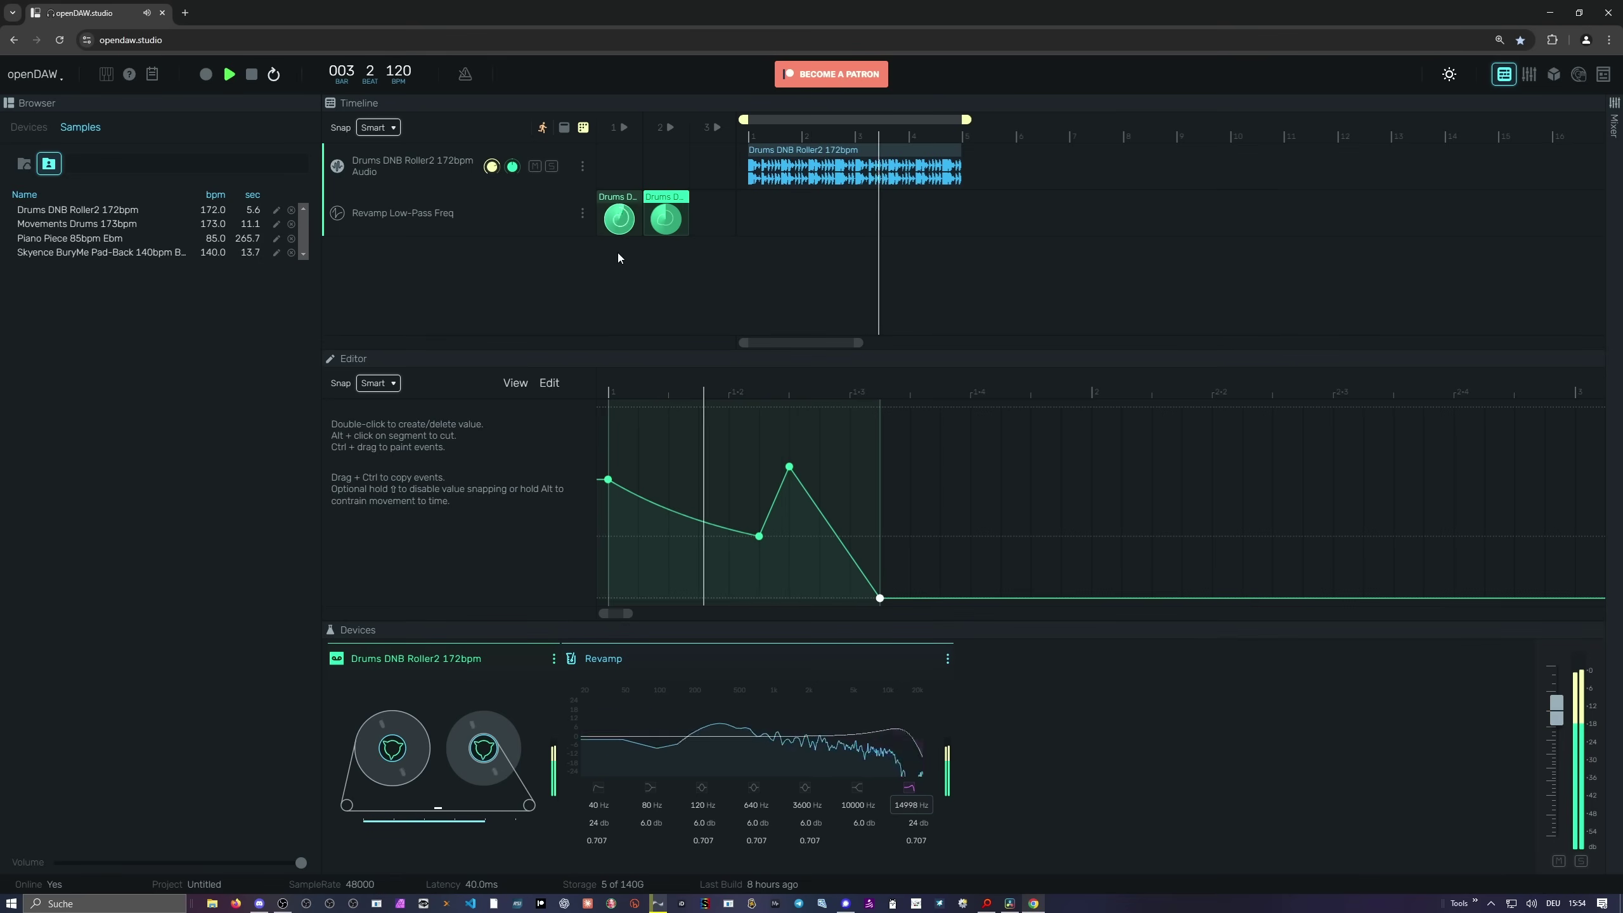
left_click(619, 219)
left_click(665, 220)
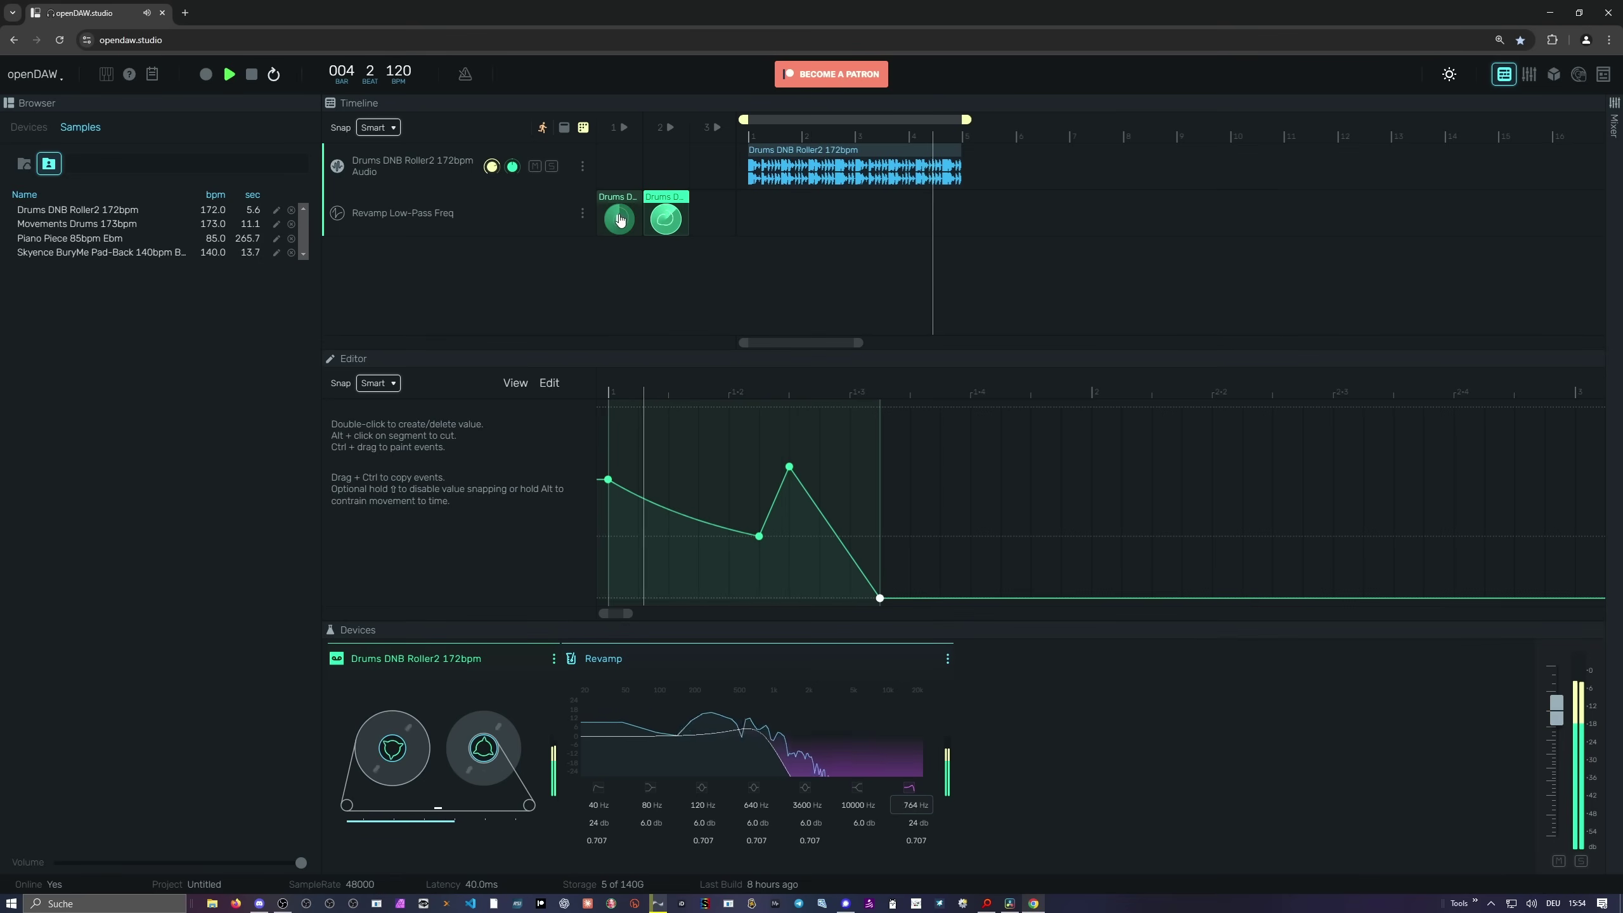
key("space")
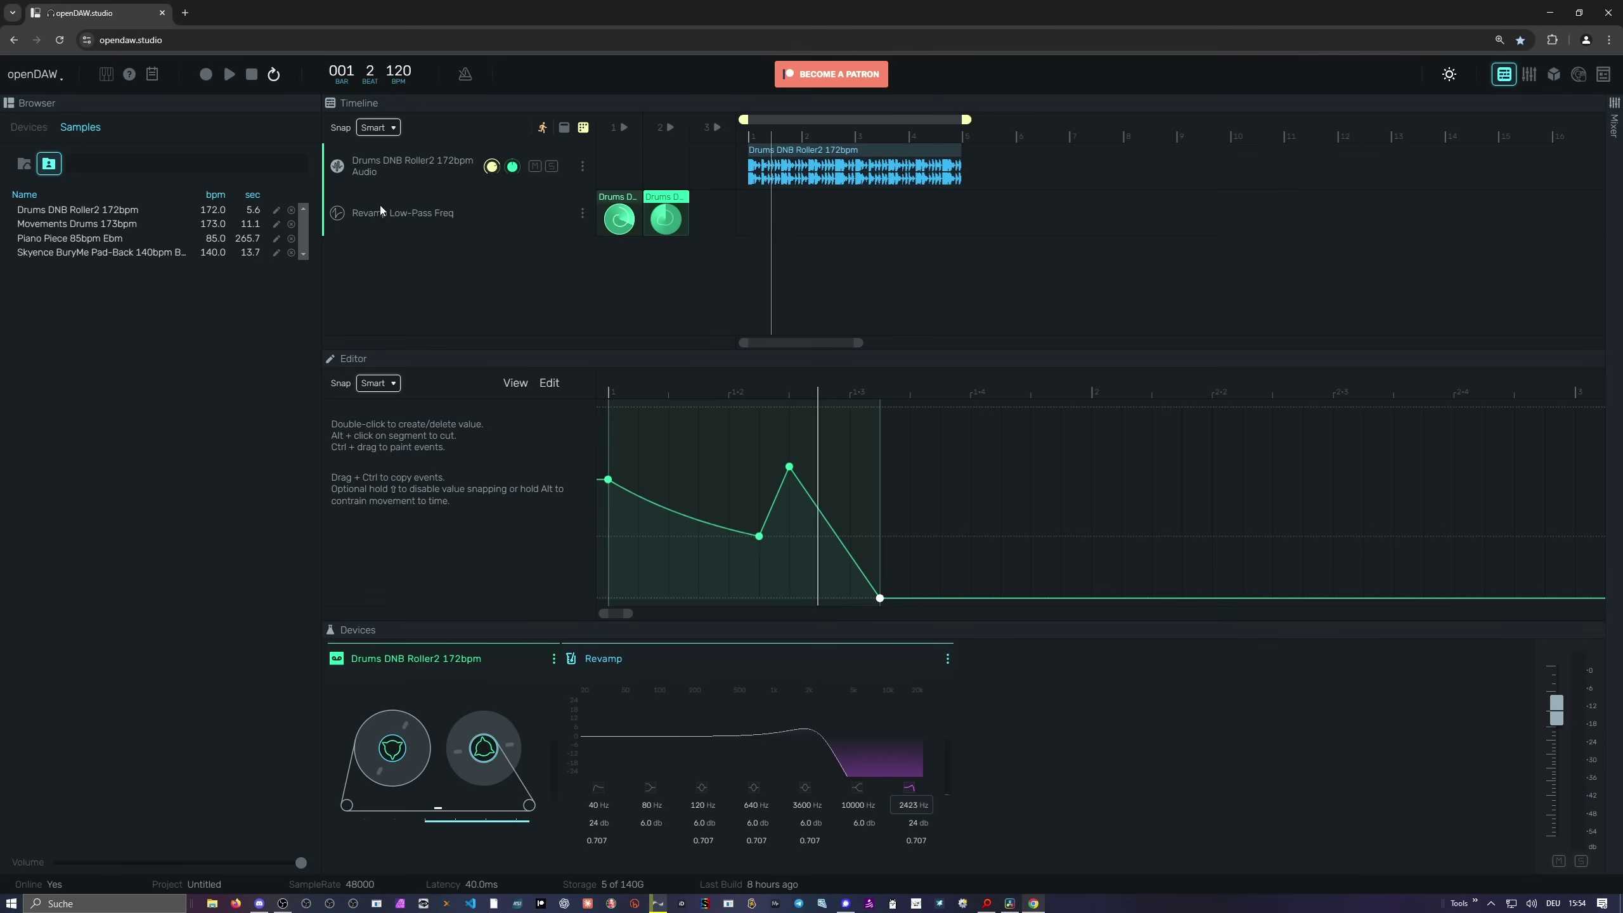
Step: Select the first automation clip and bring up the openDAW main menu
left_click(625, 201)
left_click(47, 76)
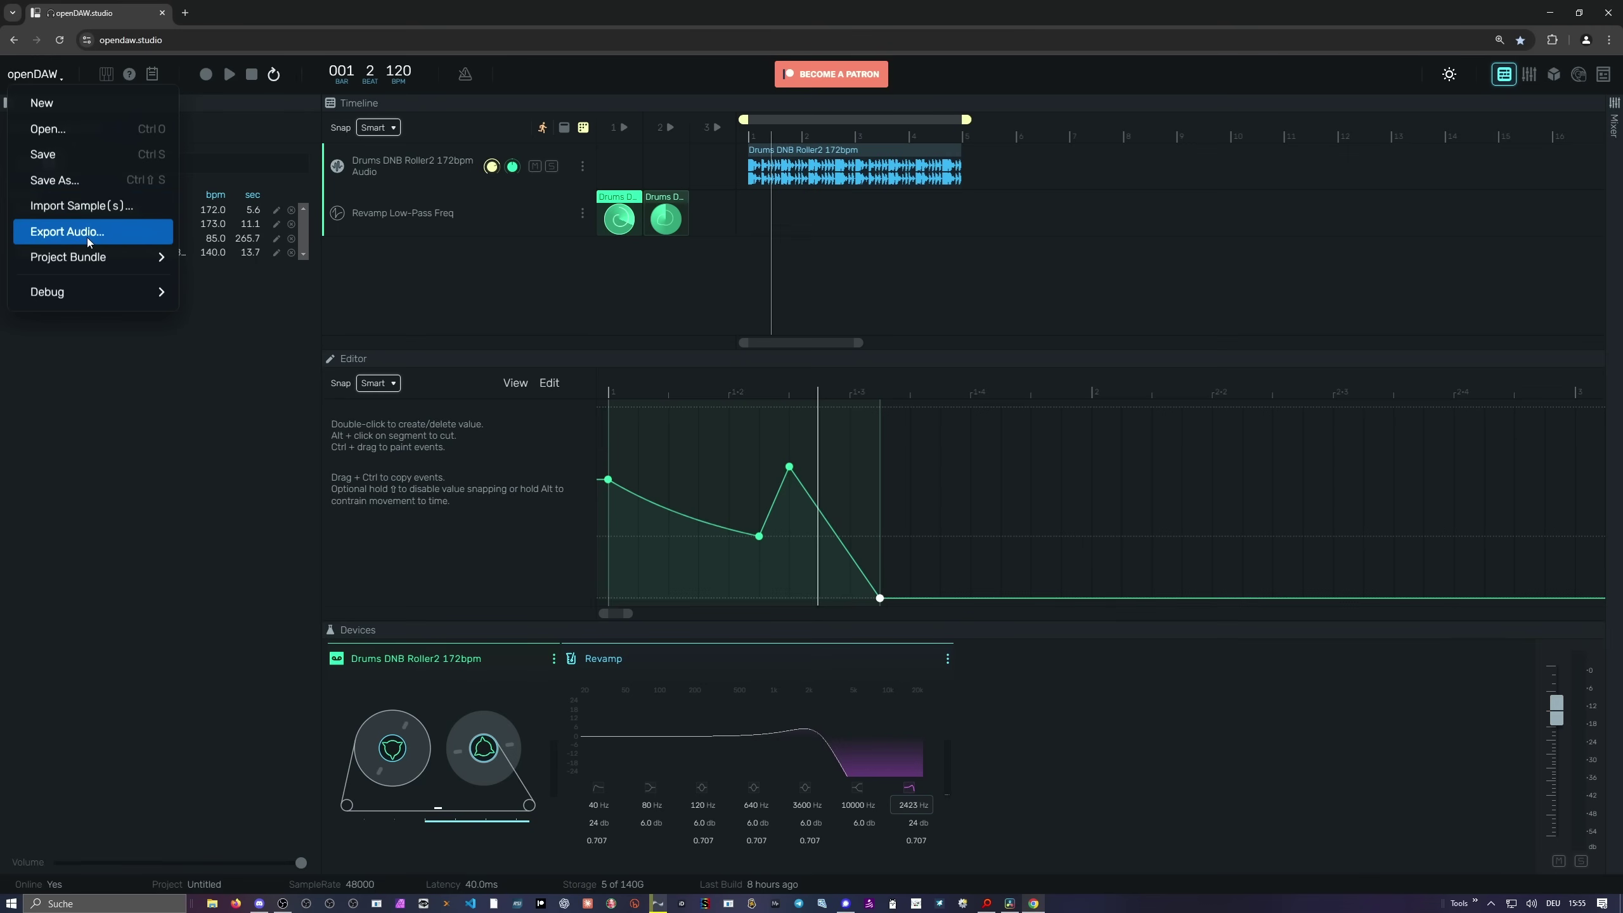
Step: Save the project as 'ODB Test', replacing the default 'Untitled' name
mouse_move(92, 258)
left_click(100, 182)
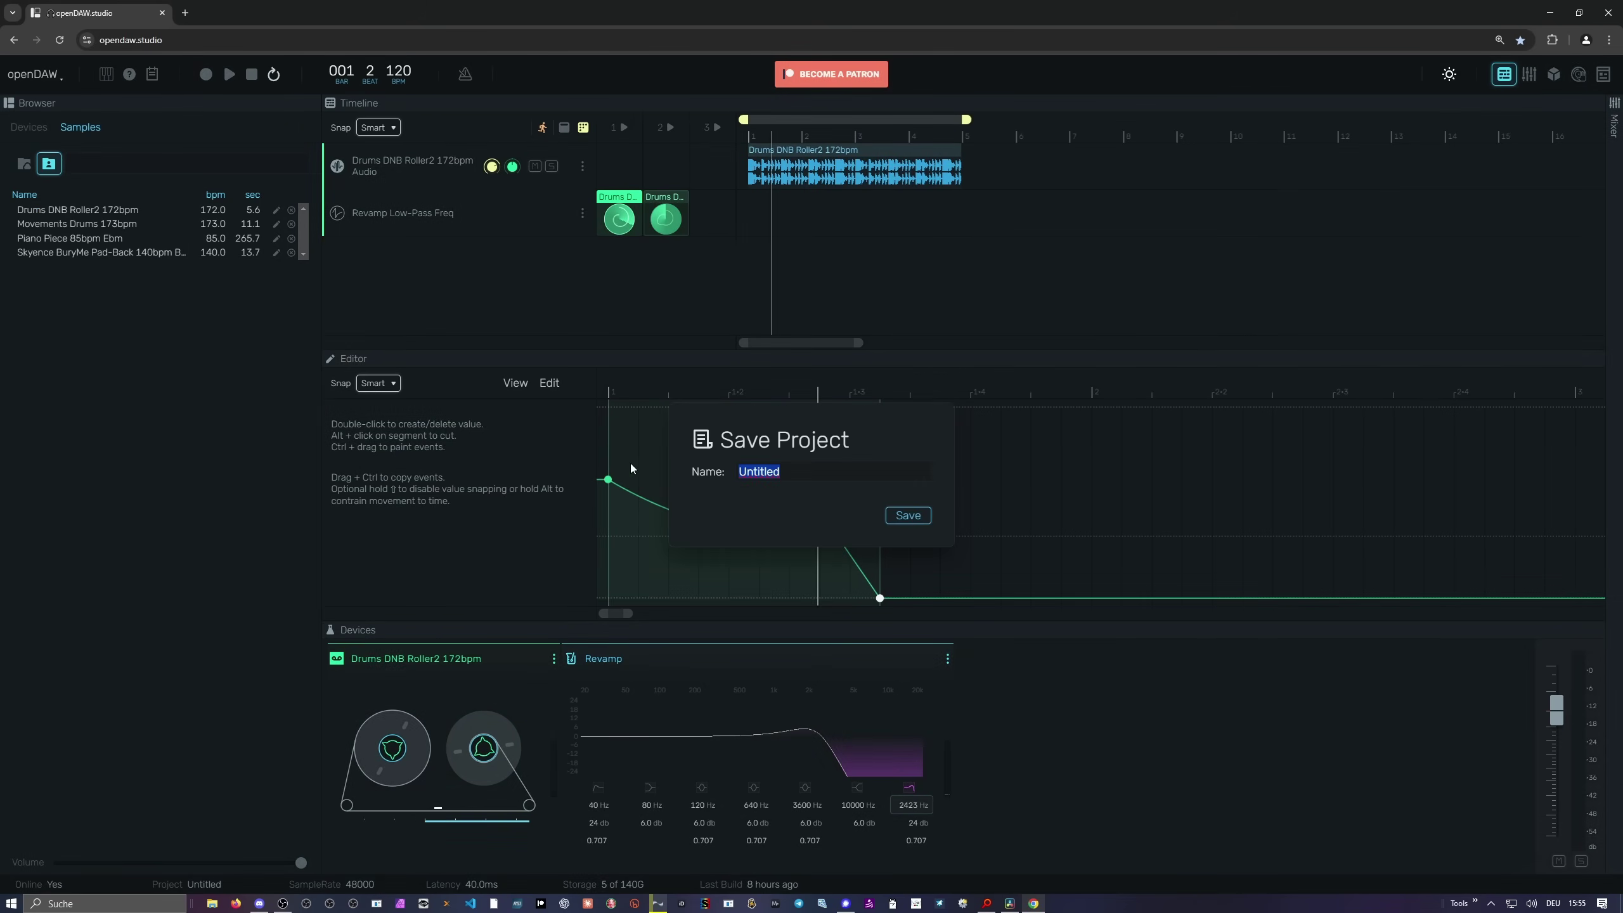
key("BackSpace")
type("ODB Test")
left_click(911, 518)
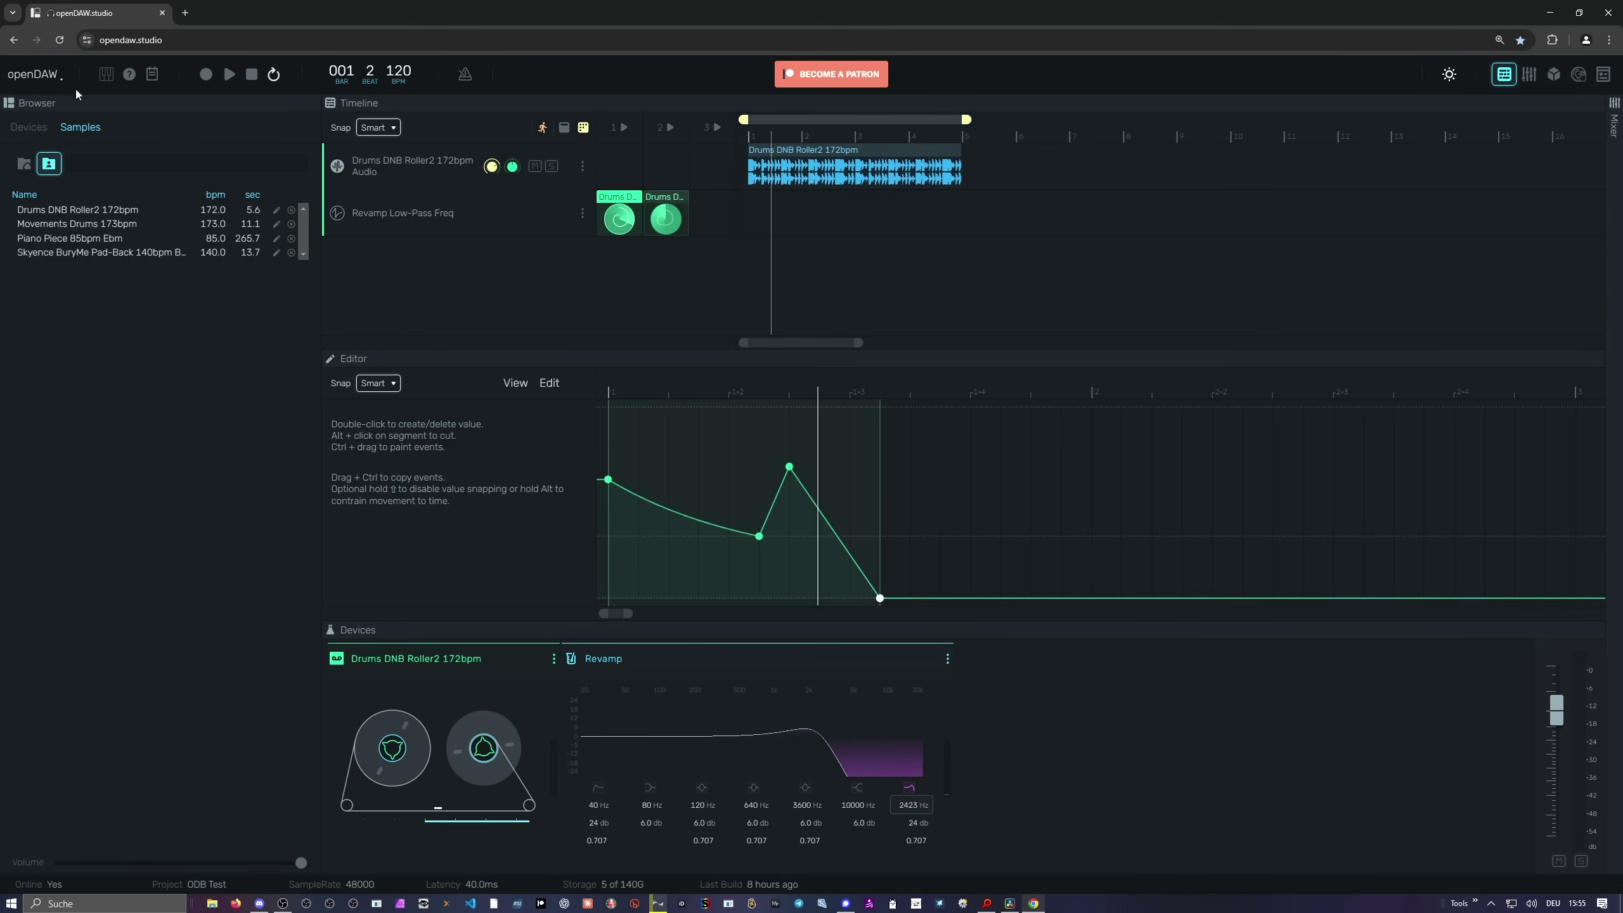
left_click(33, 74)
left_click(57, 126)
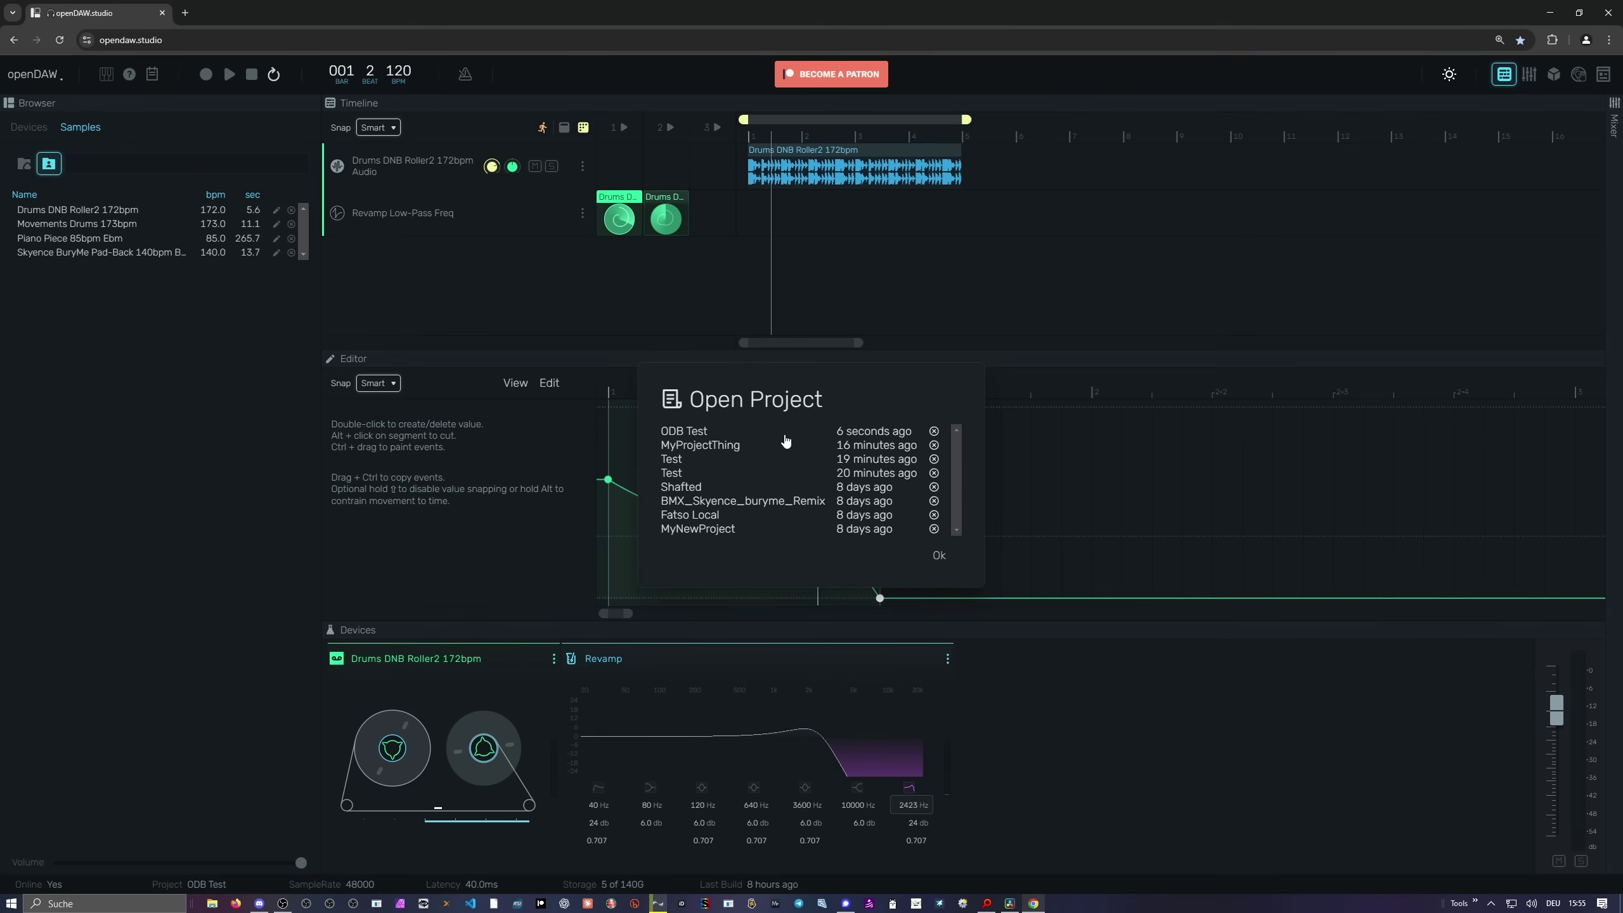
left_click(938, 555)
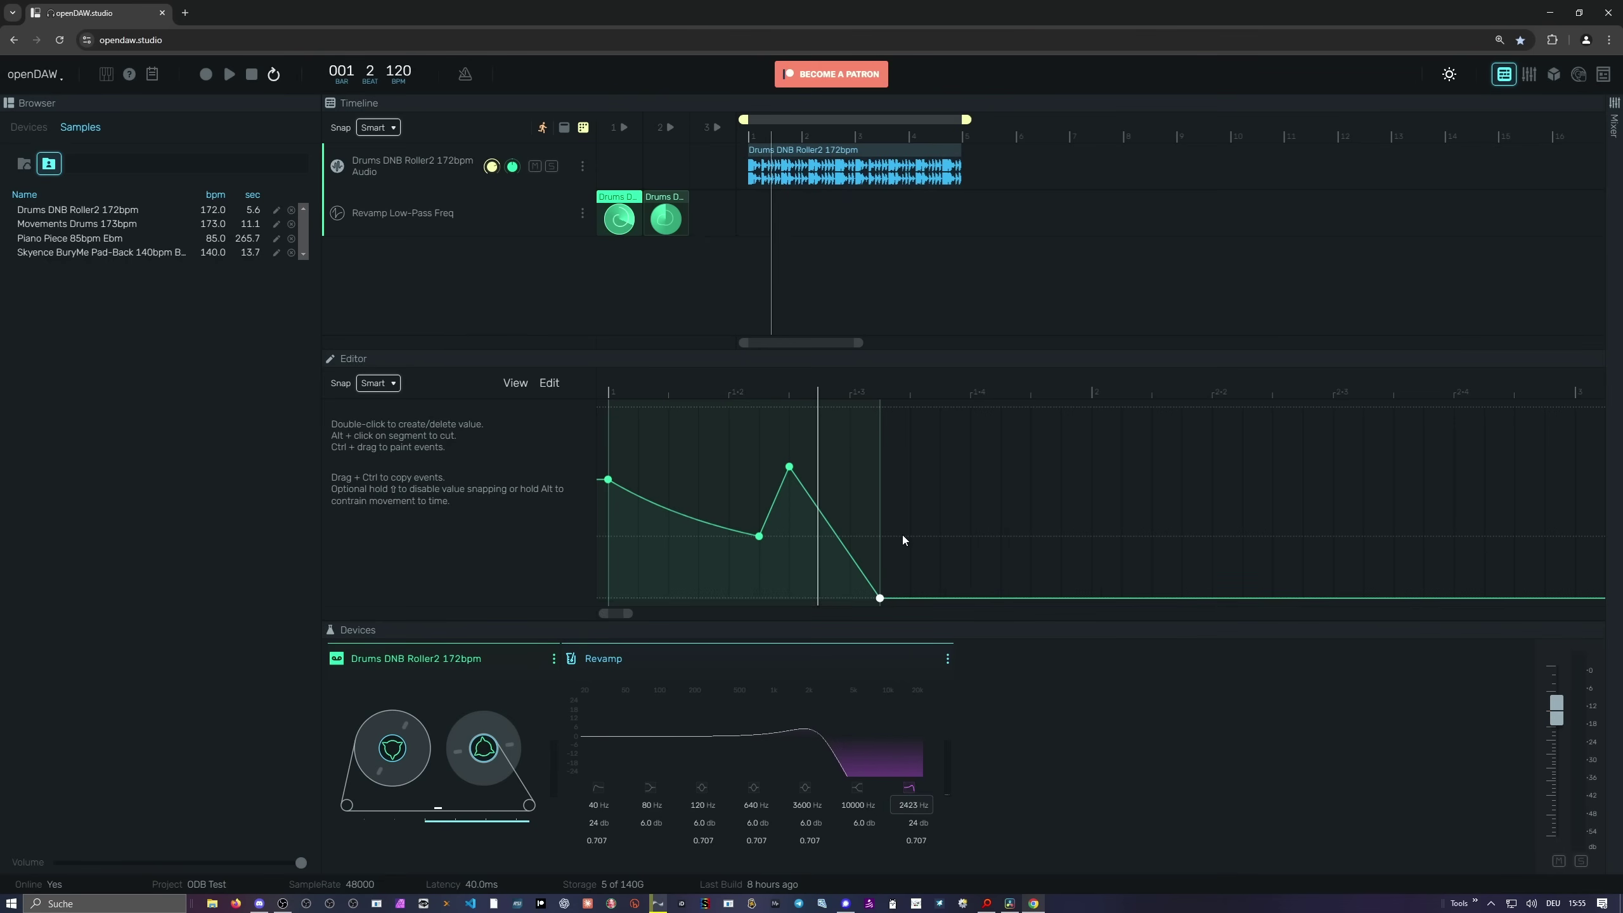